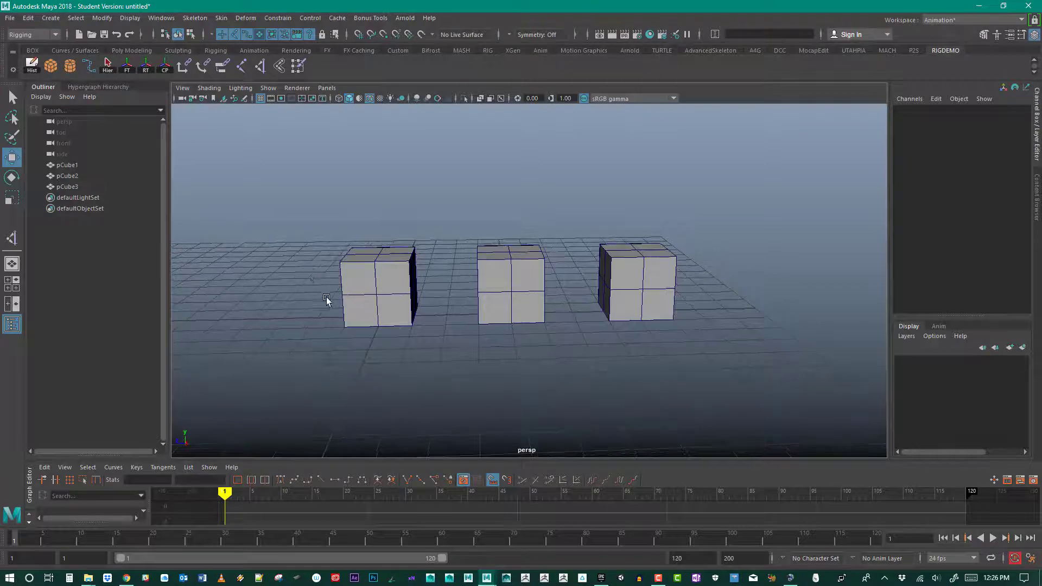
Select each of the three cubes in turn and compare their translate, rotate and scale values.
click(376, 322)
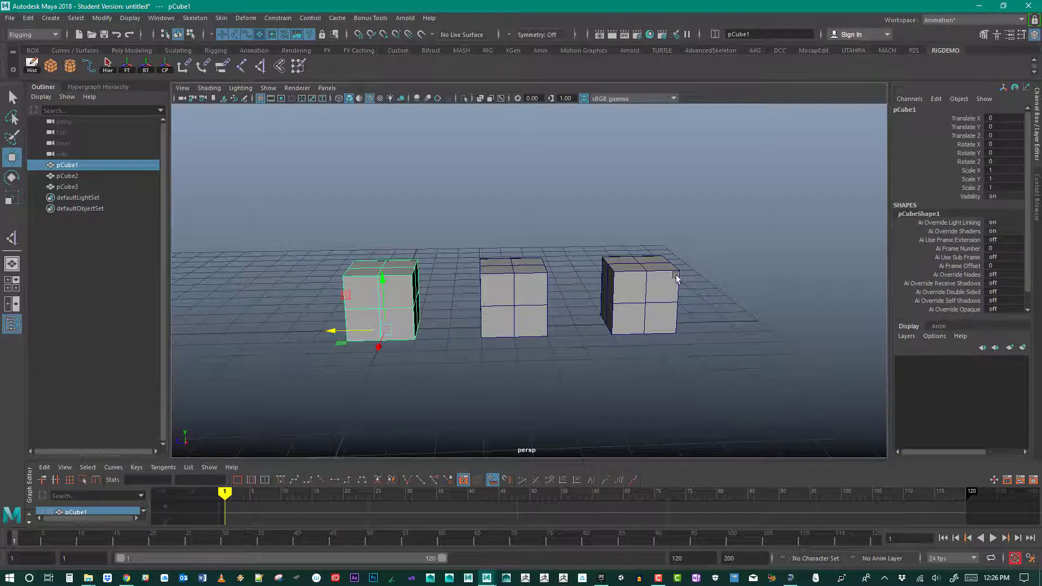
click(532, 324)
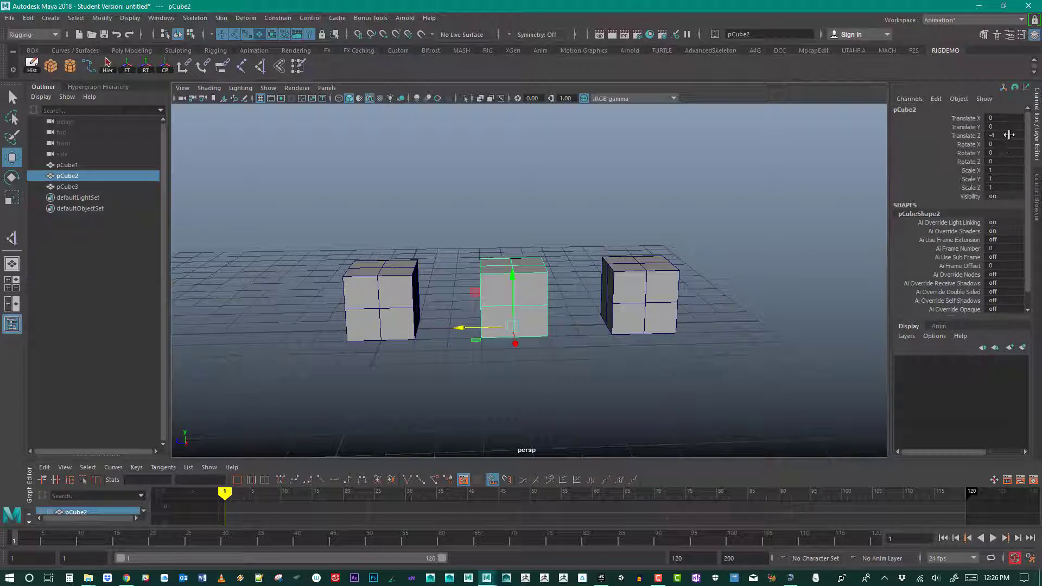
click(673, 318)
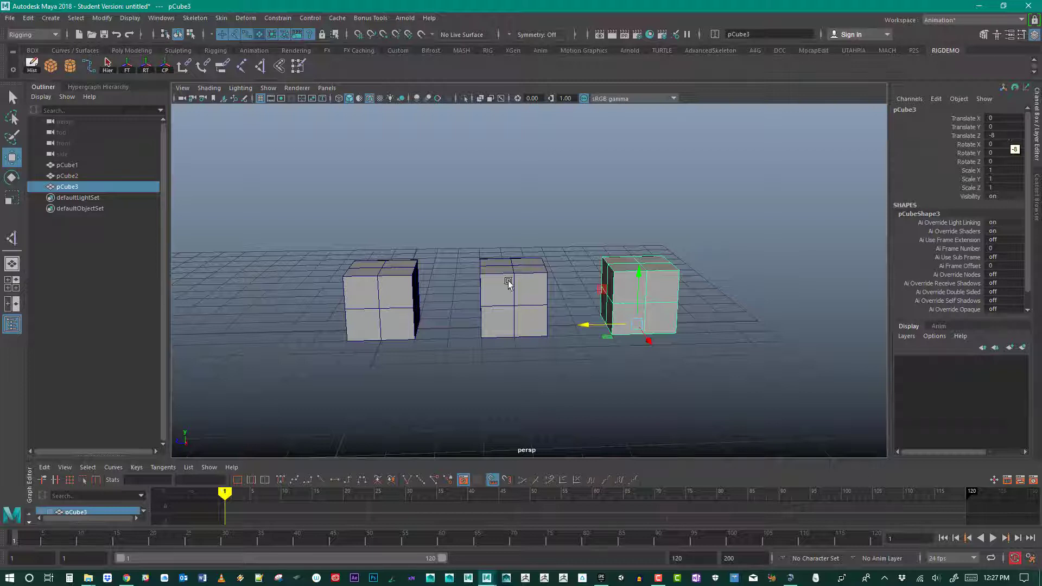
drag(512, 221, 539, 299)
drag(332, 241, 373, 301)
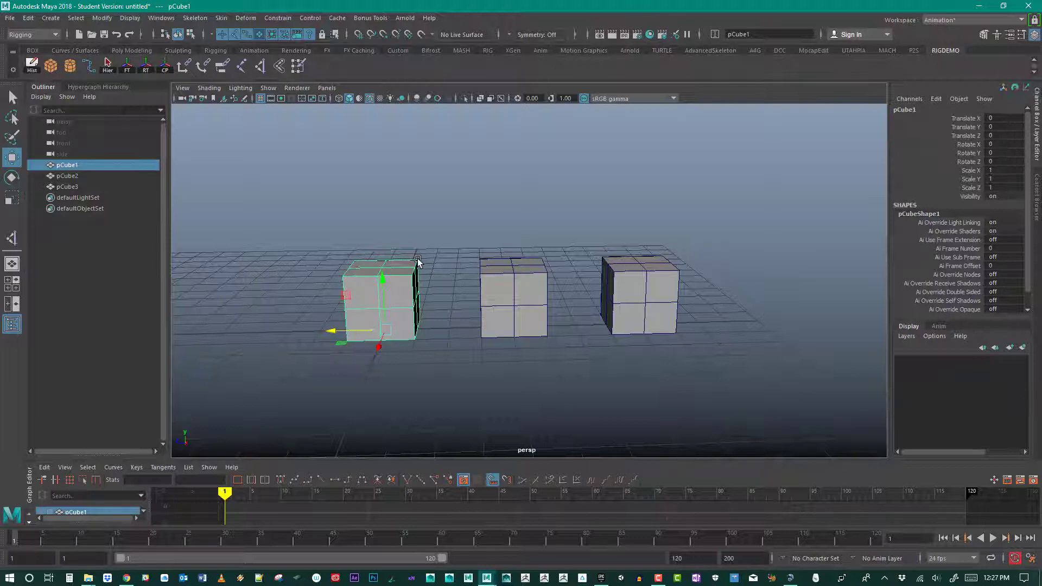
Select the upper vertices of each of the three cubes in turn to examine vertex-level selection, and clear the selection.
right_drag(400, 261, 331, 250)
drag(319, 232, 431, 294)
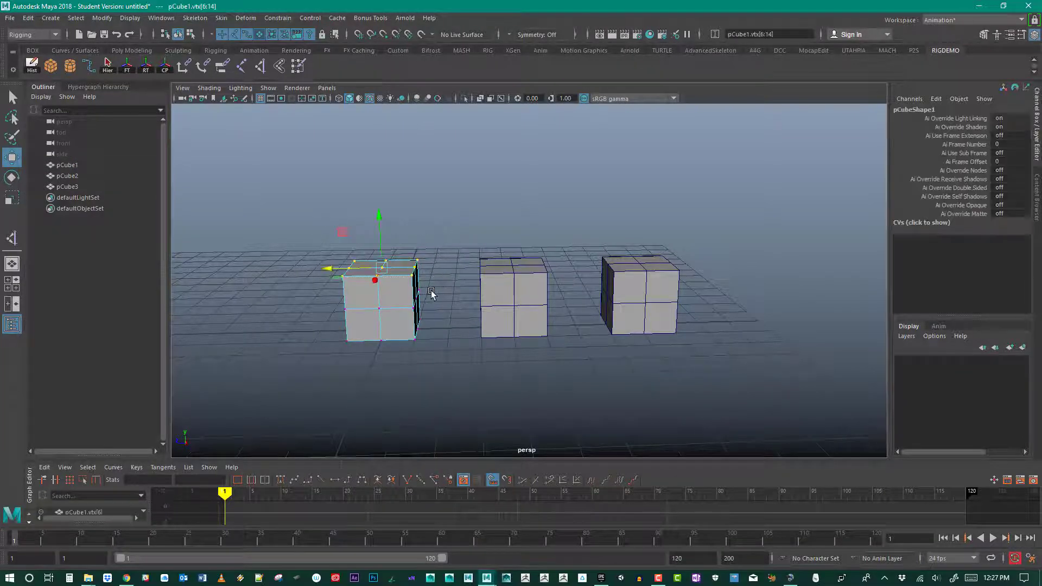
click(498, 265)
right_drag(491, 278, 442, 280)
drag(472, 225, 564, 292)
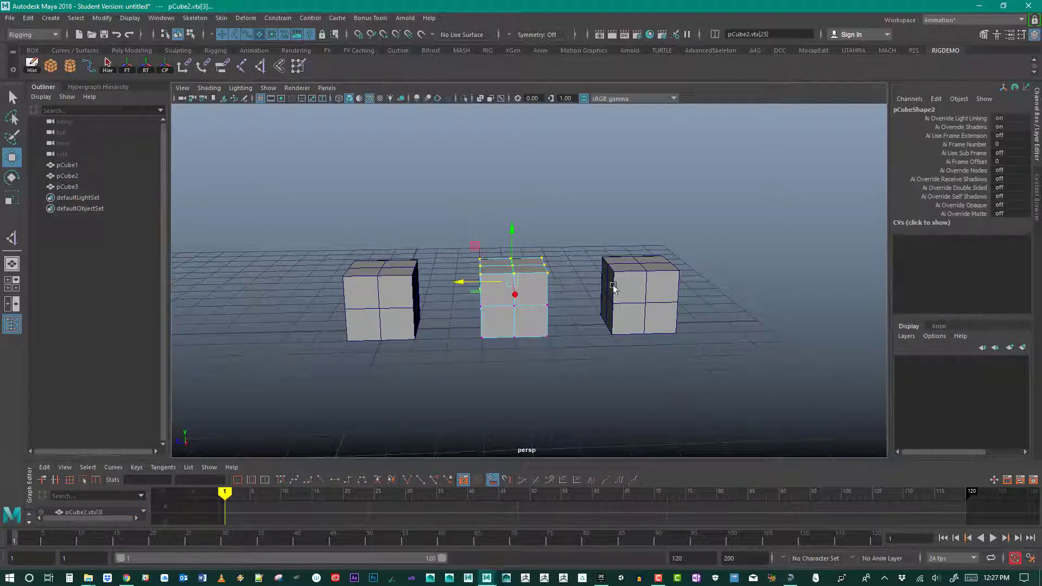
click(638, 274)
right_drag(638, 274, 583, 234)
drag(583, 234, 721, 302)
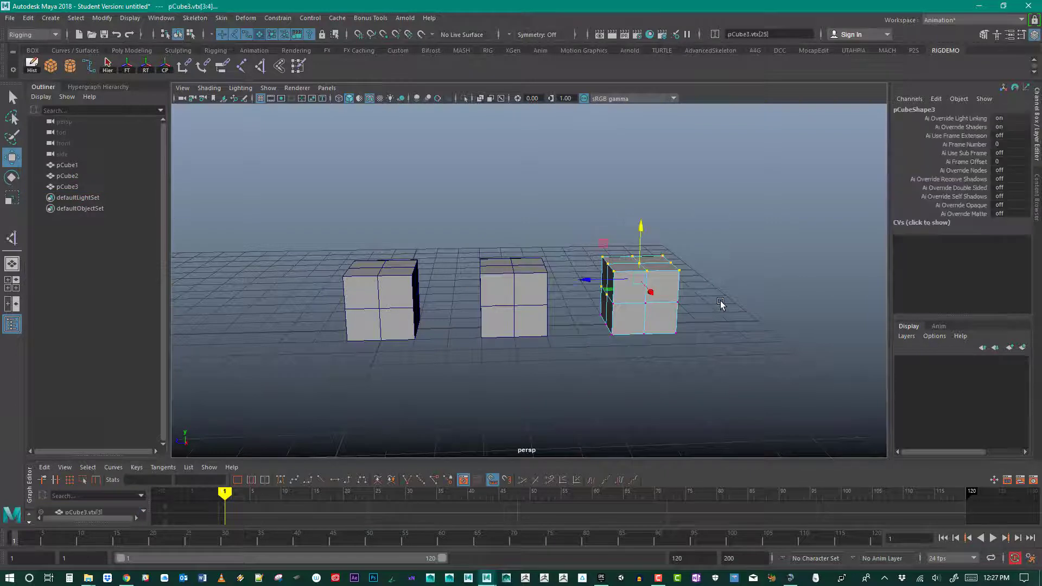
click(704, 297)
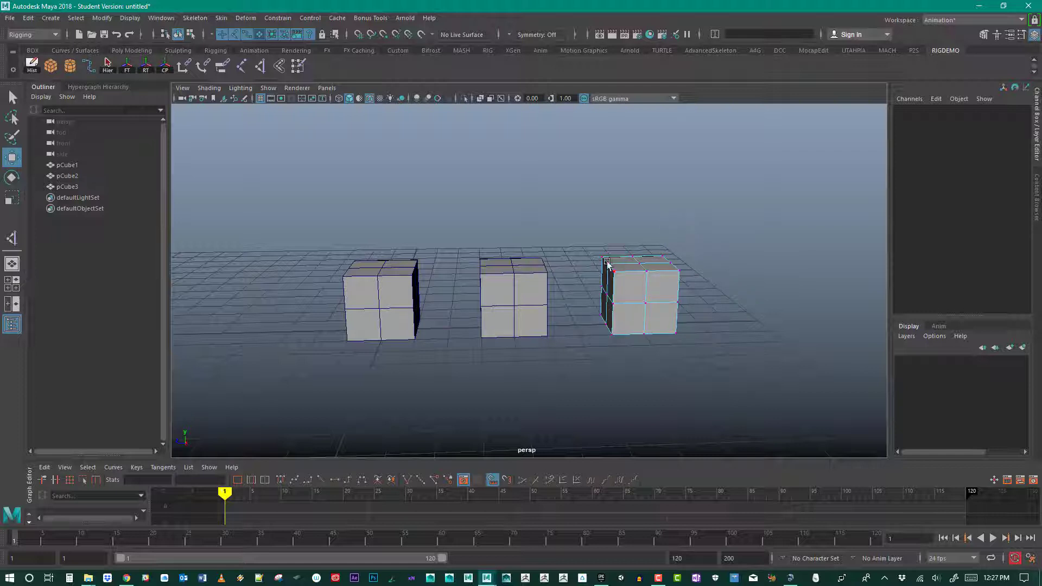
Select all vertices of the third cube, return to object mode and compare the pivot positions of the three cubes.
drag(587, 220, 693, 343)
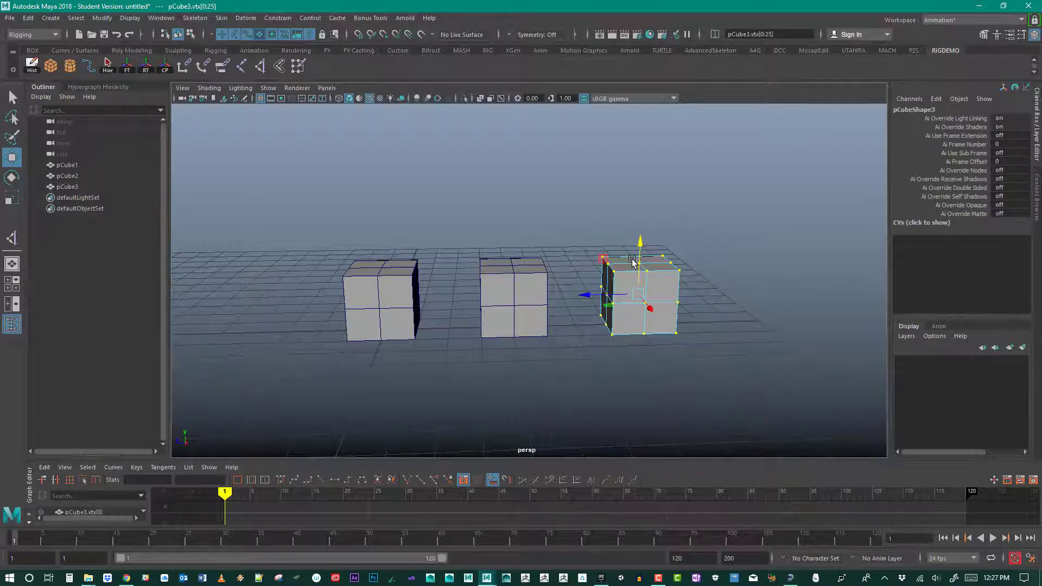
right_drag(640, 255, 694, 256)
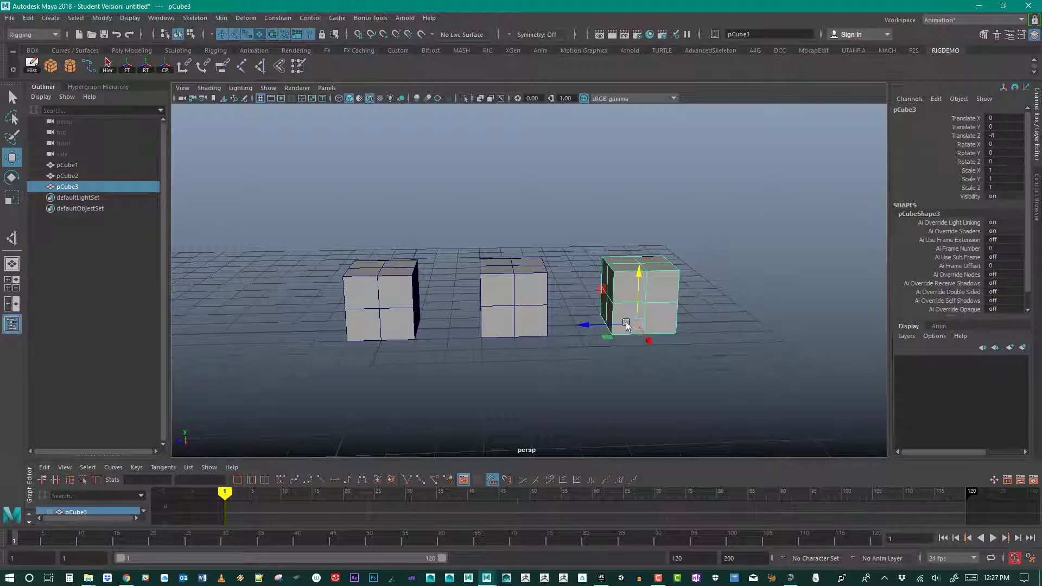
click(522, 299)
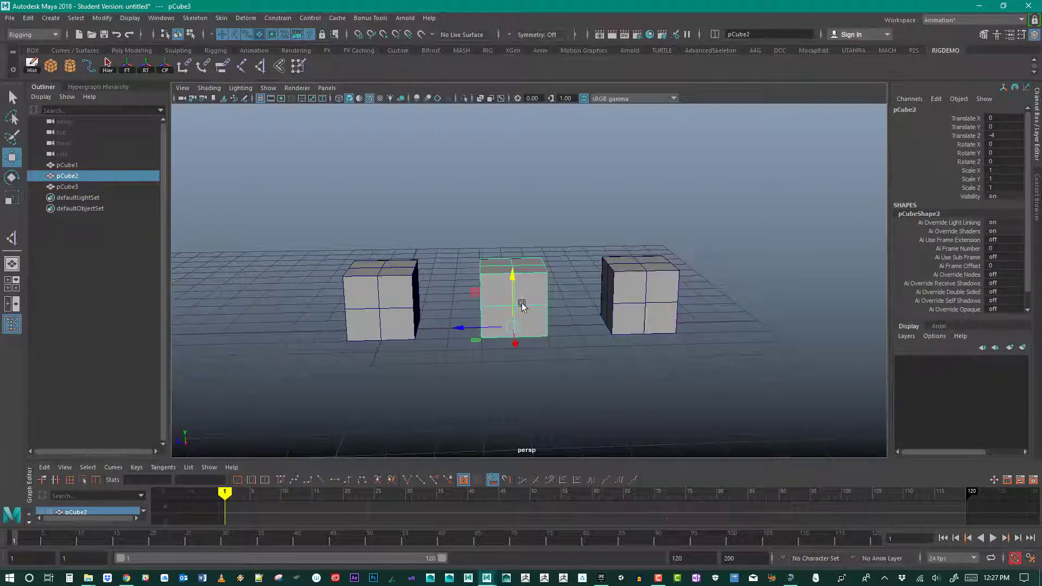
click(652, 315)
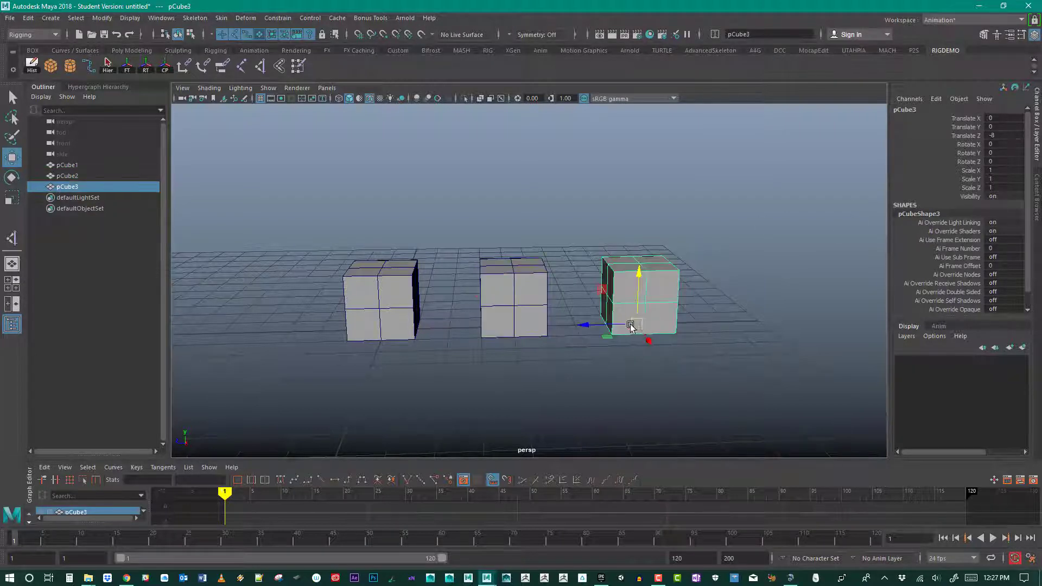
drag(328, 246, 397, 318)
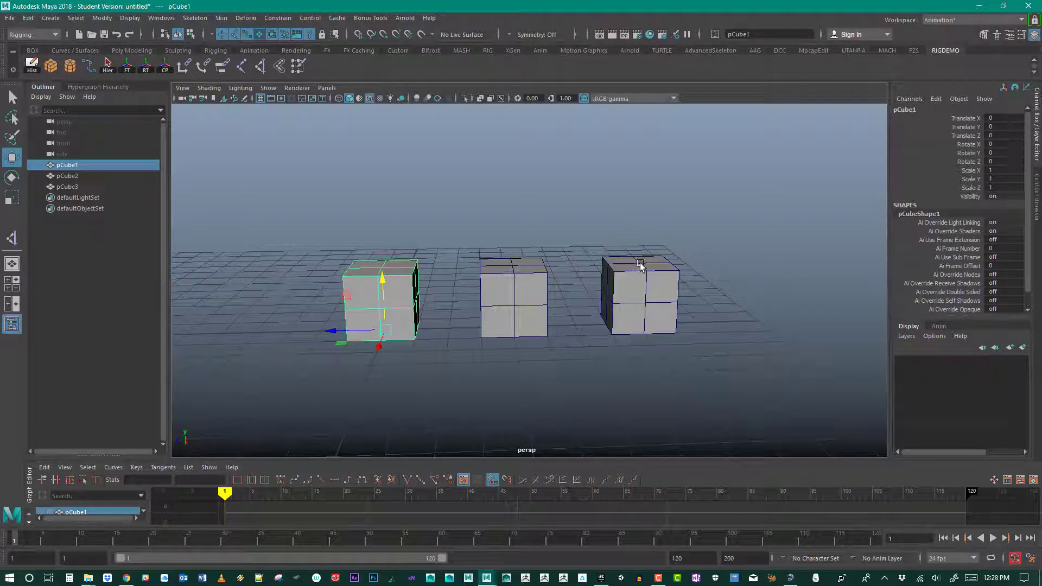
click(646, 329)
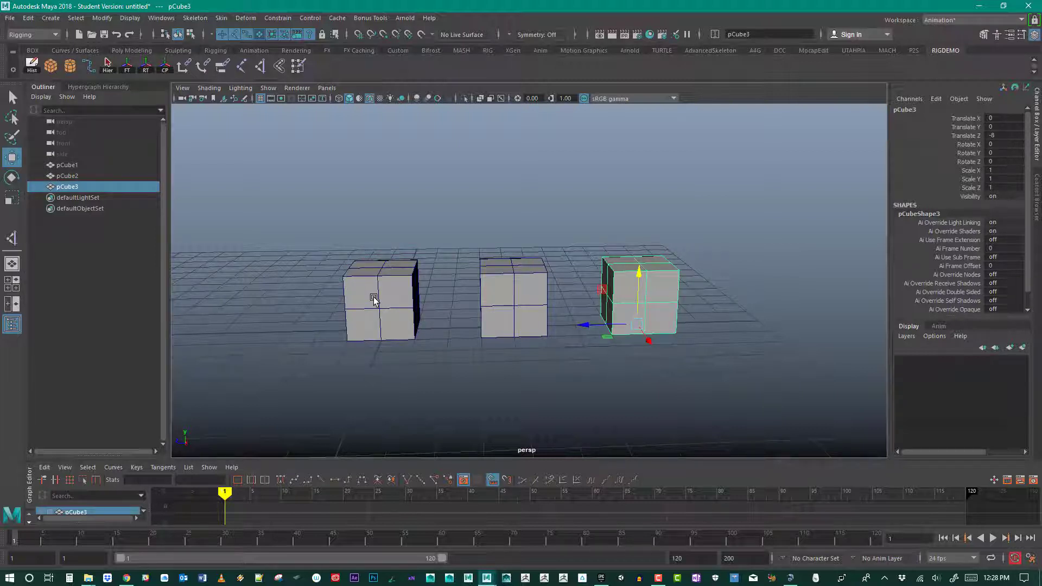
Select all vertices of the middle cube and scale them vertically to about twice the cube's height.
click(524, 271)
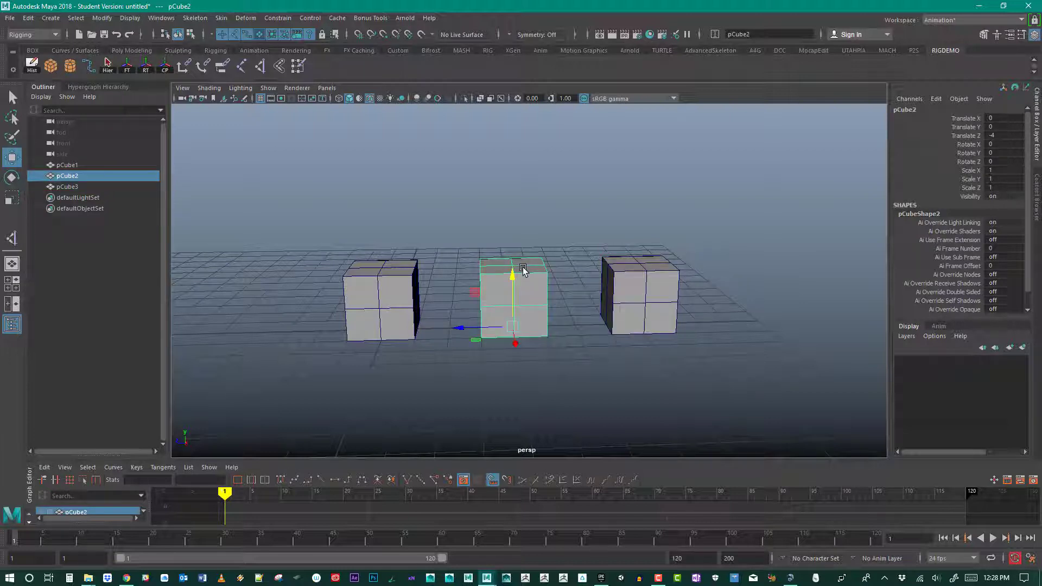
right_drag(506, 270, 454, 272)
drag(449, 200, 563, 353)
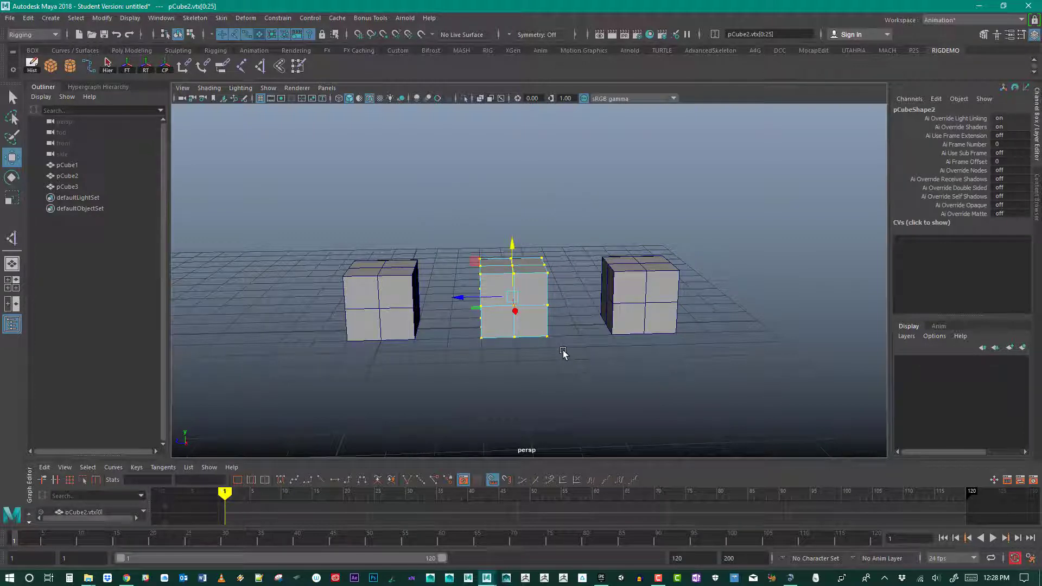
key(r)
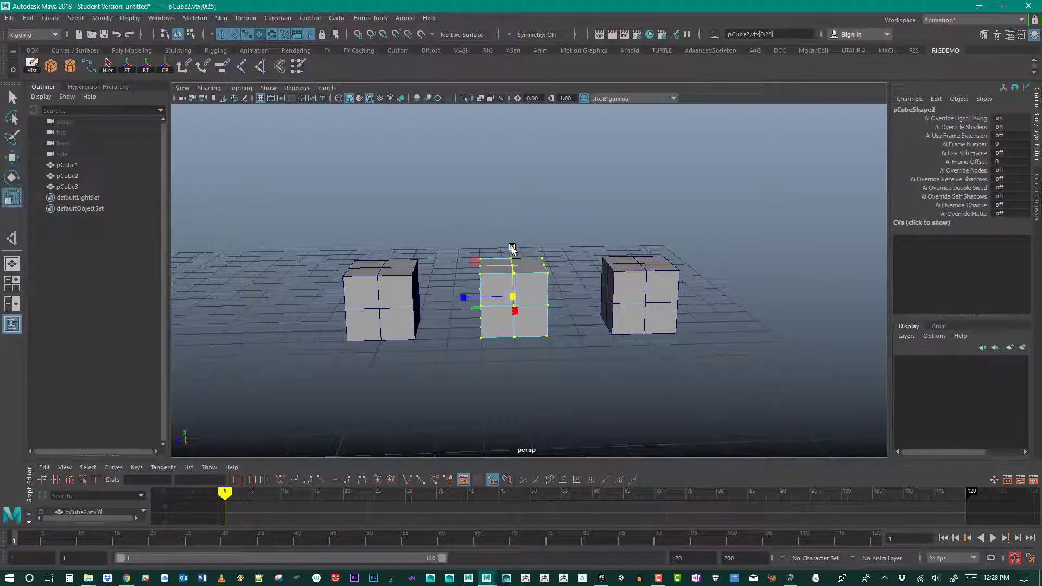
mouse_move(512, 248)
mouse_down()
mouse_move(520, 187)
mouse_move(526, 199)
mouse_up()
alt+drag(491, 282, 477, 228)
Snap the bottom vertices of the stretched middle cube to the grid floor and return to object mode.
key(w)
drag(456, 324, 573, 359)
key(x)
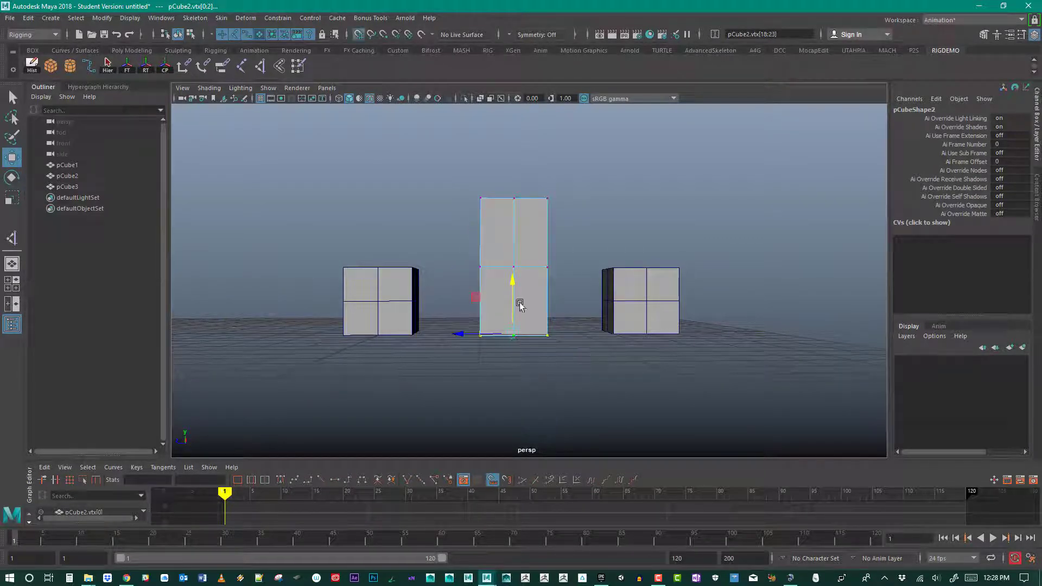
drag(515, 282, 516, 306)
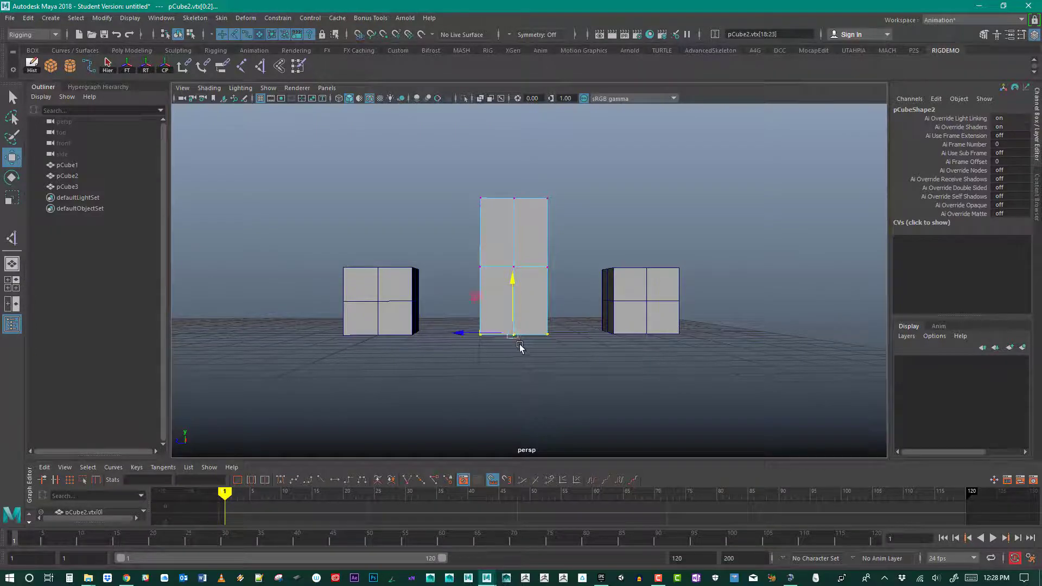
alt+drag(520, 347, 488, 324)
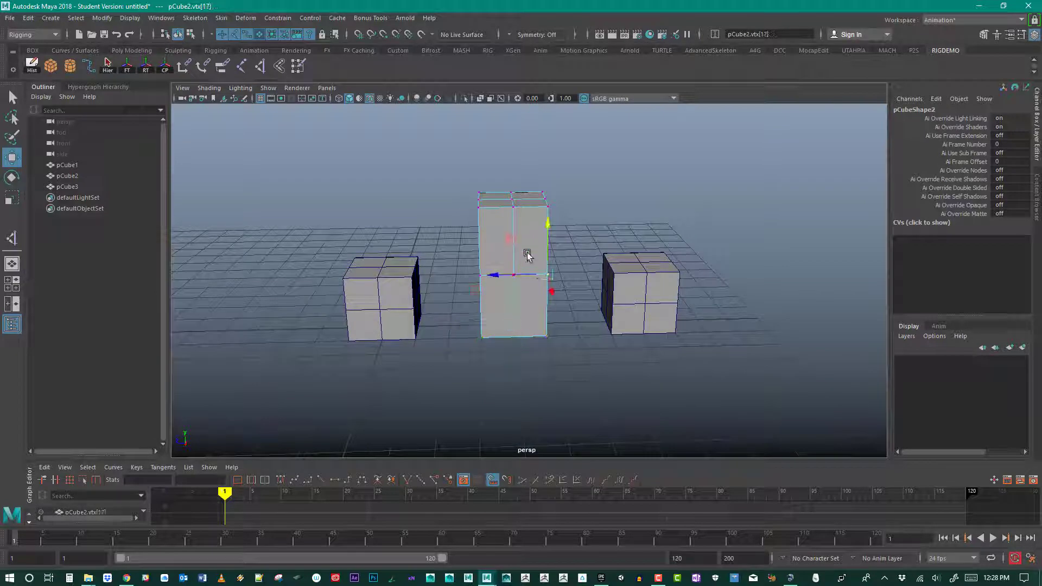
right_drag(531, 223, 565, 243)
Scale the cross-shaped row of middle vertices on the third cube outward along X and Z to form an octagonal block.
click(631, 293)
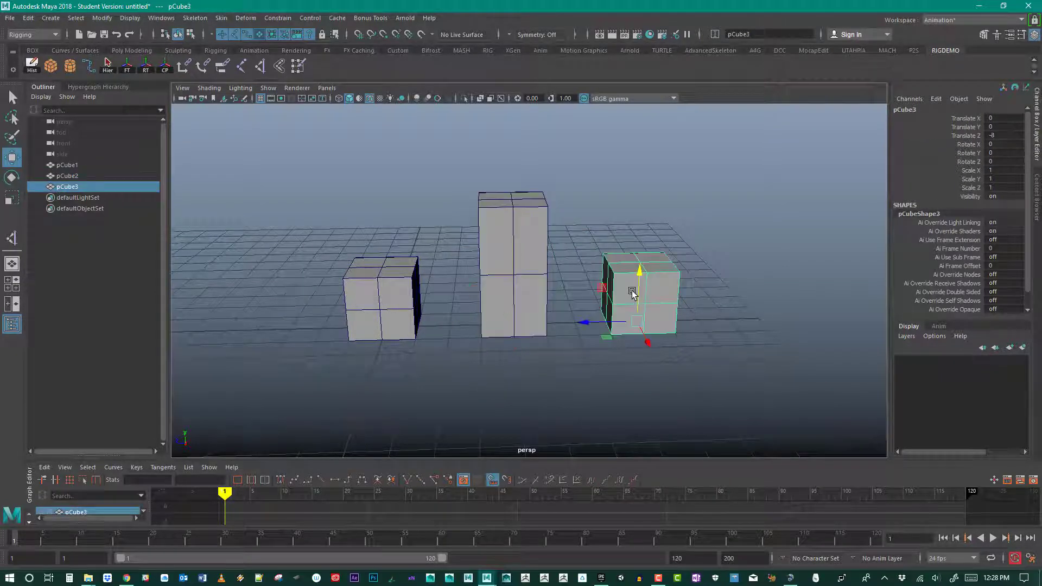
right_drag(628, 276, 579, 271)
alt+drag(579, 271, 454, 337)
drag(503, 219, 525, 356)
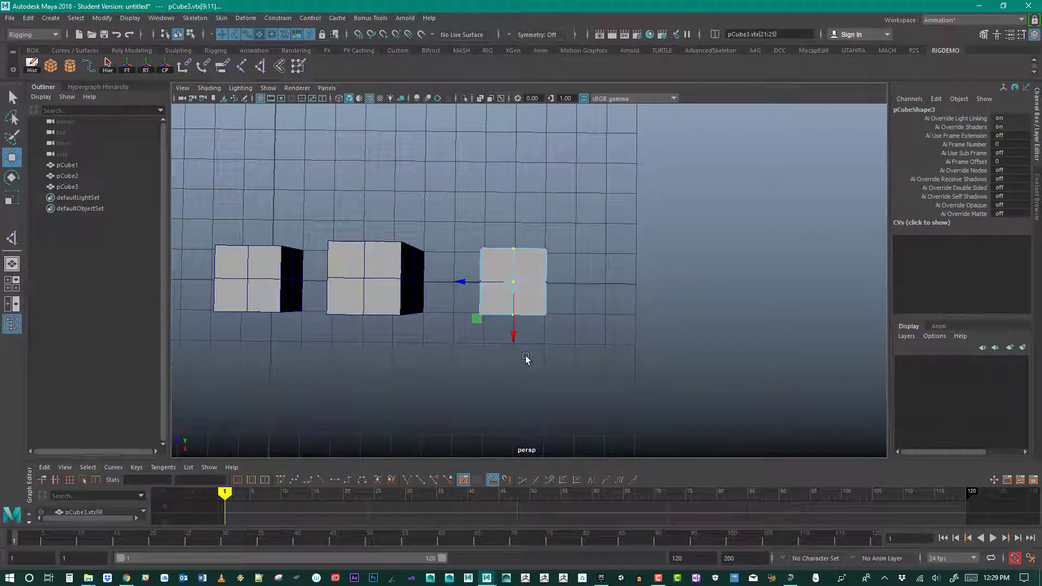
shift+drag(576, 266, 458, 292)
mouse_move(474, 365)
alt+mouse_down()
mouse_move(486, 304)
mouse_move(476, 359)
alt+mouse_up()
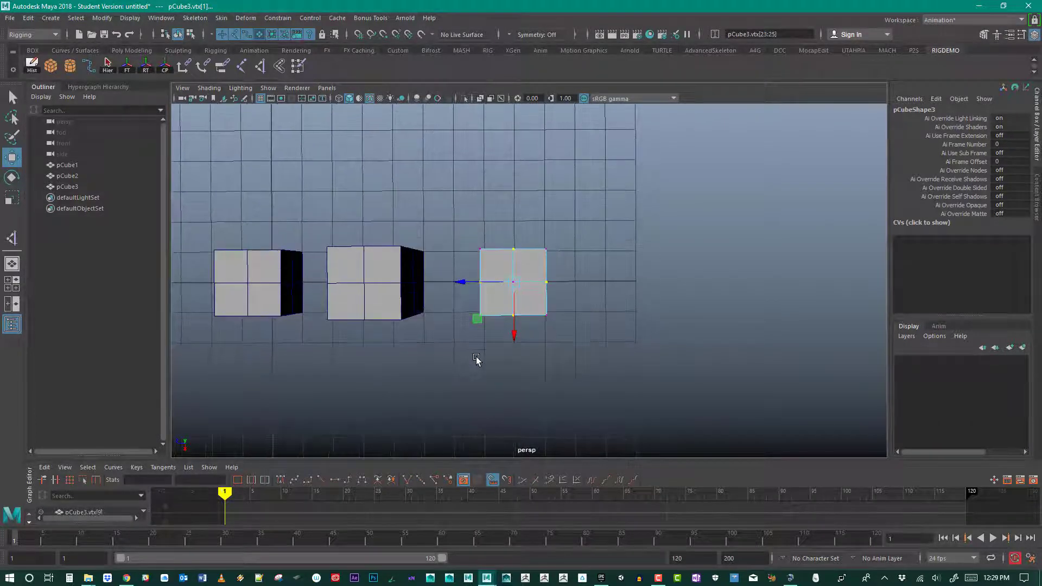
key(r)
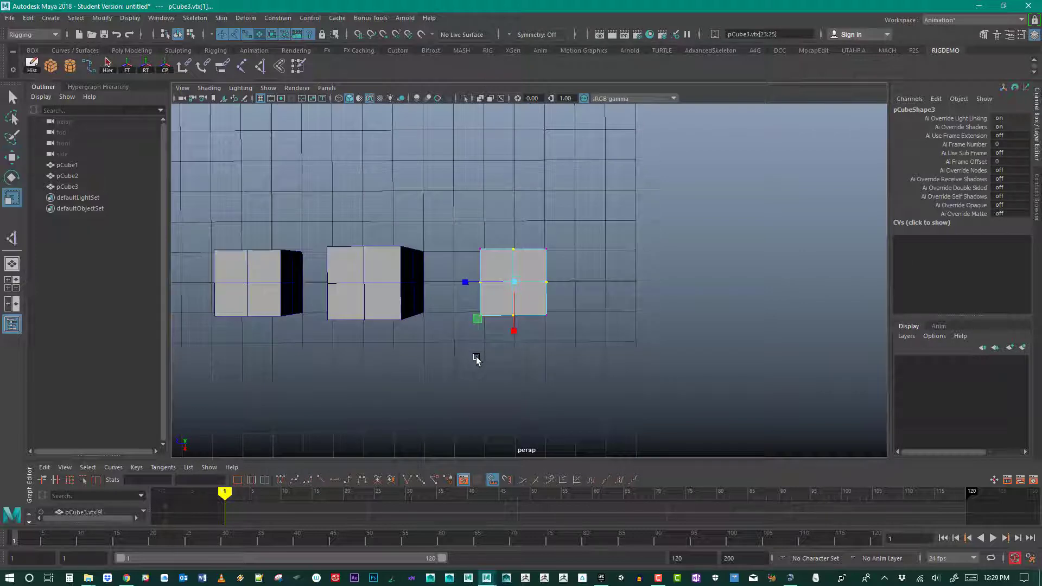
drag(515, 333, 515, 351)
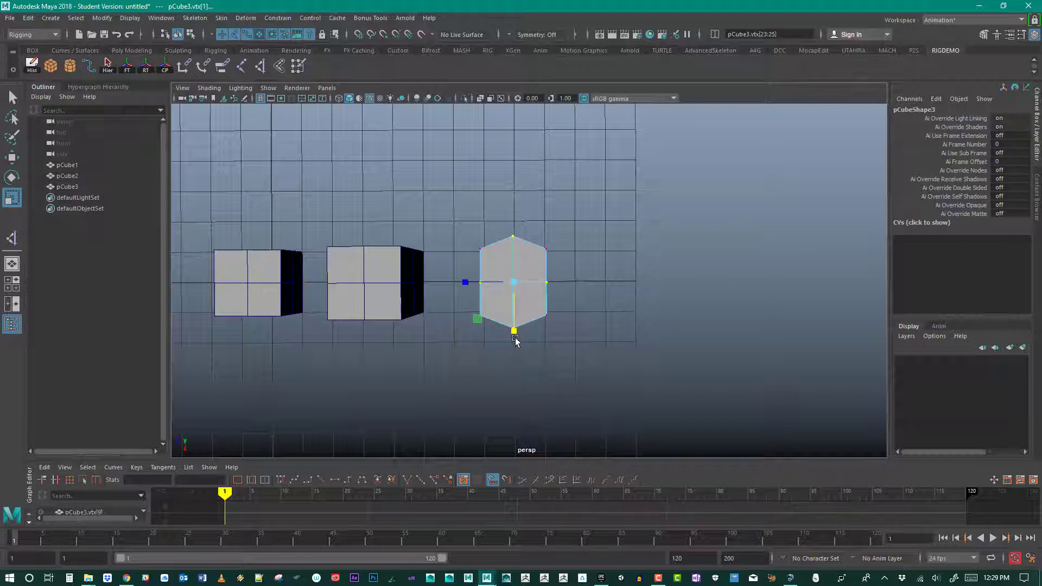
drag(466, 282, 450, 285)
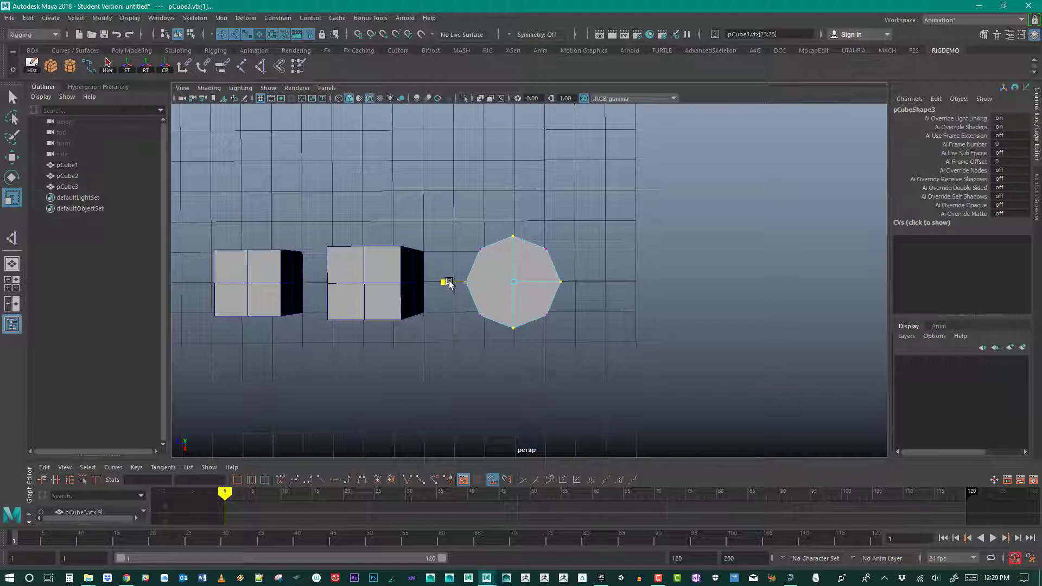
drag(448, 283, 449, 283)
alt+drag(496, 396, 478, 354)
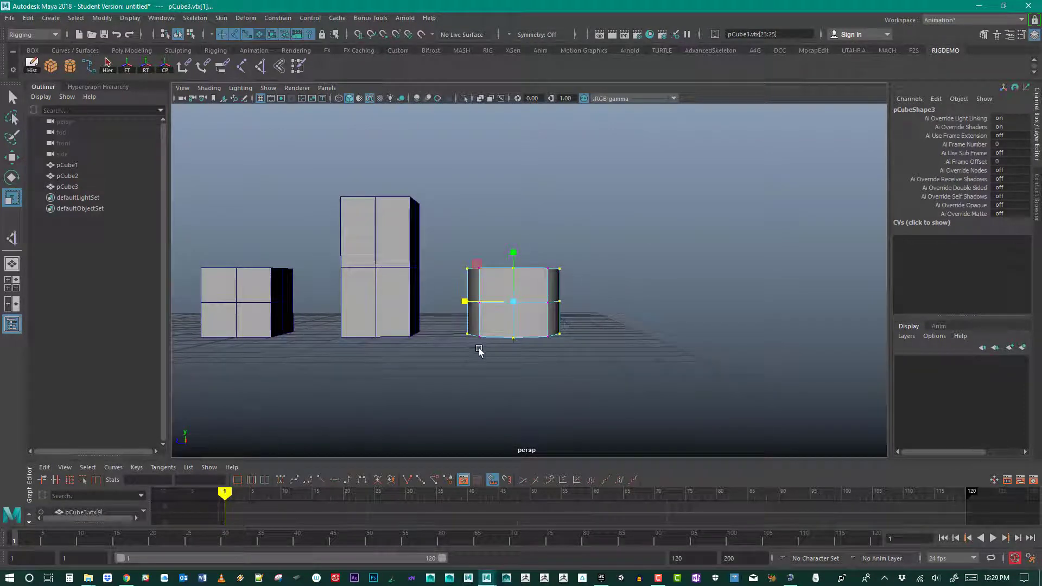
Scale all vertices of the octagonal block vertically down to about three quarters of its height.
click(445, 235)
drag(444, 235, 583, 352)
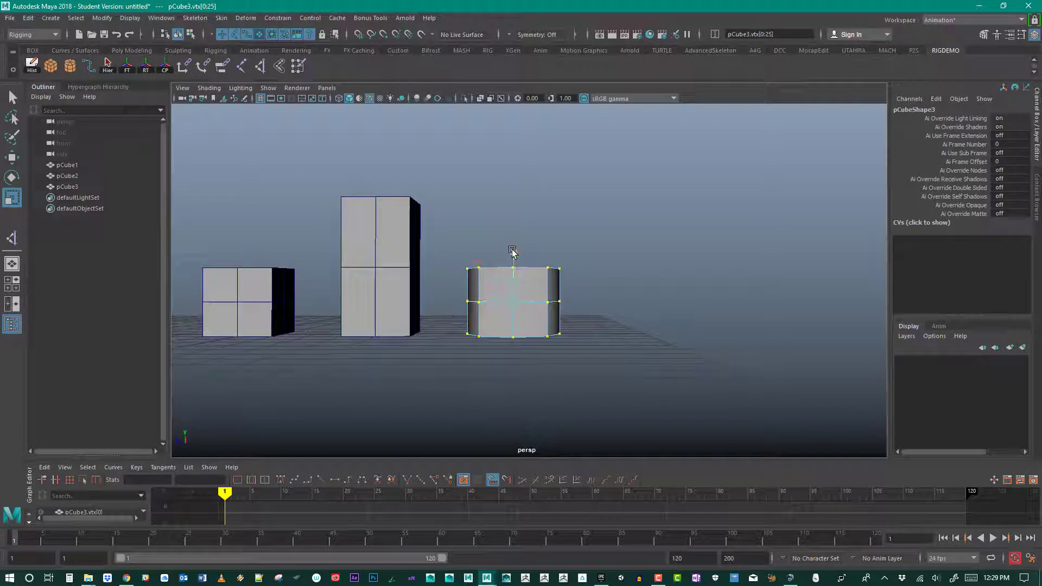
drag(512, 250, 515, 264)
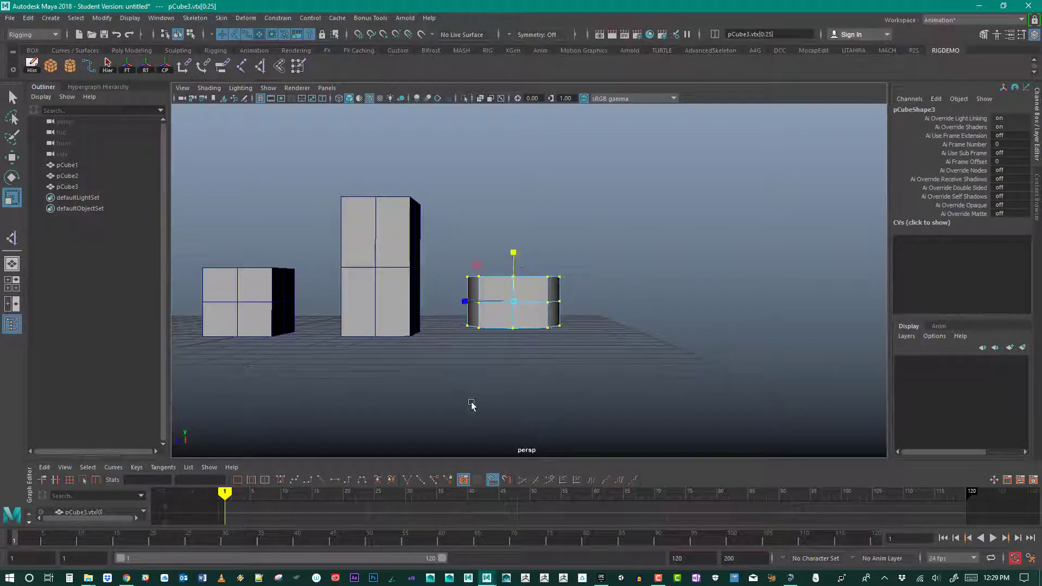
alt+drag(471, 404, 475, 399)
Lower all vertices of the octagonal block to the ground and snap its bottom vertices to the grid floor.
drag(629, 387, 449, 255)
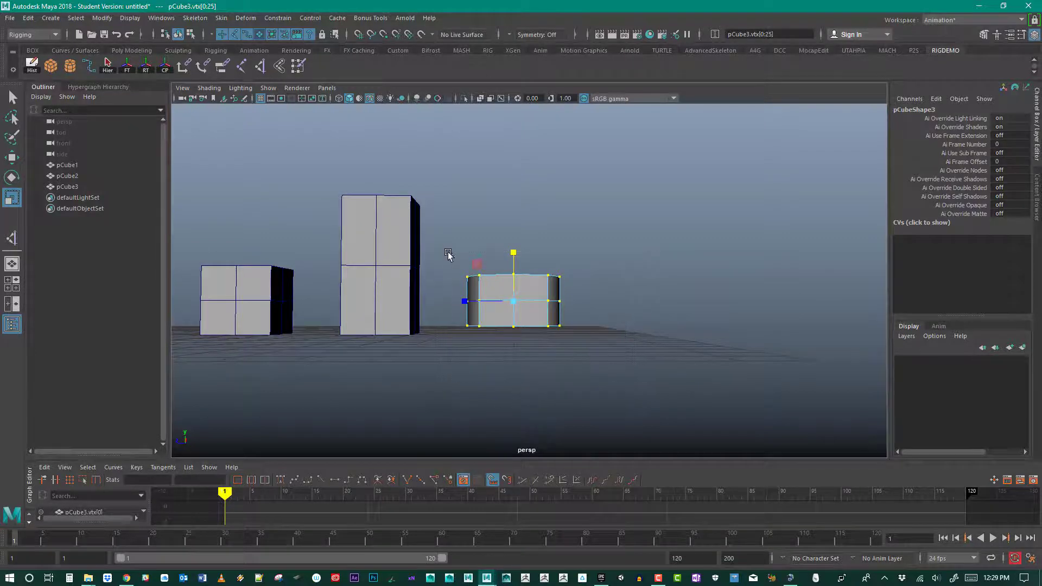
key(w)
drag(516, 249, 482, 282)
alt+drag(567, 393, 440, 325)
key(x)
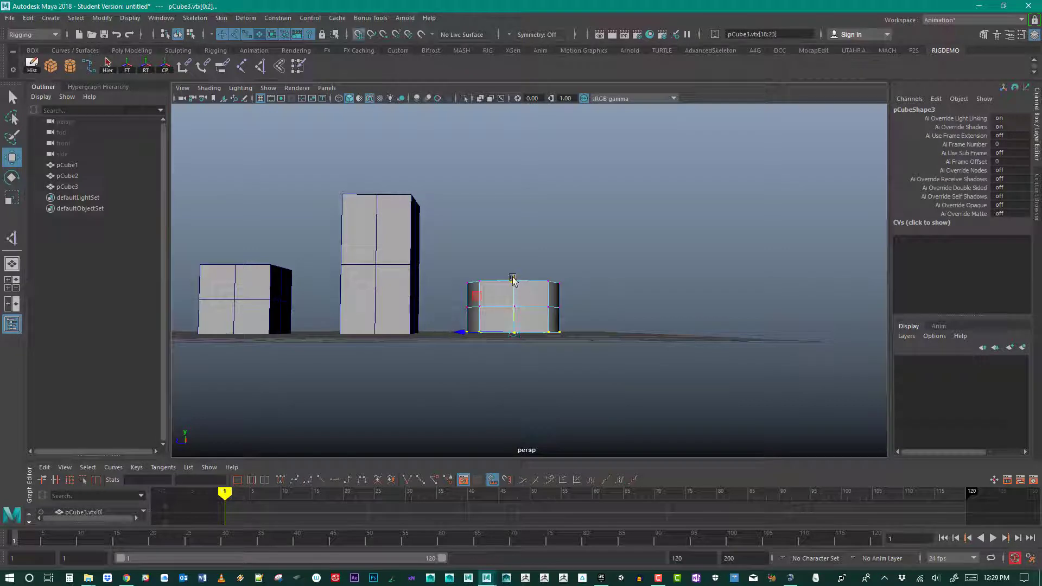
drag(513, 280, 515, 339)
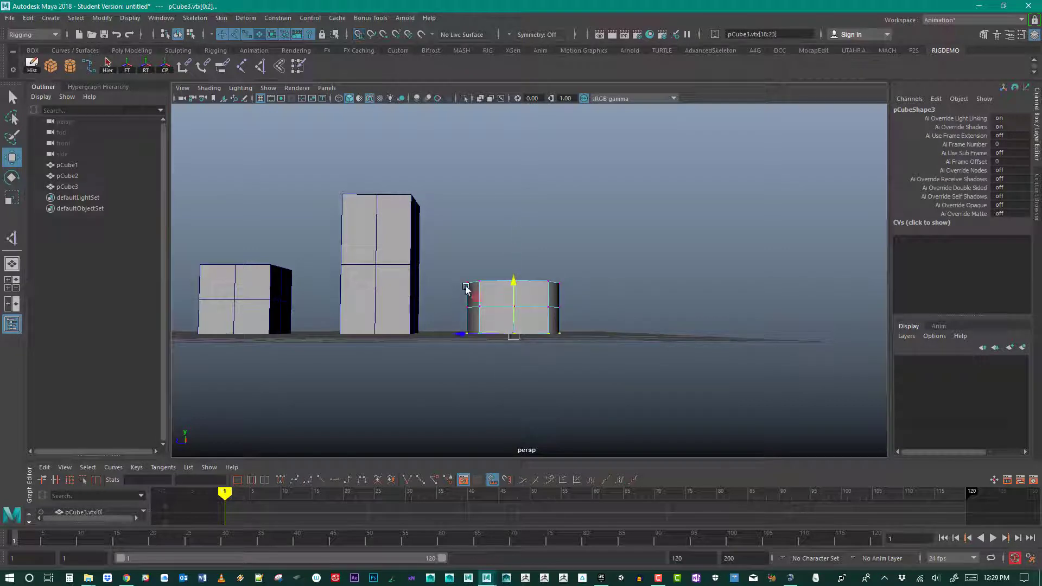
Pick the octagonal block's middle vertex row, leave vertex editing and select the tall middle block as an object.
drag(454, 298, 567, 320)
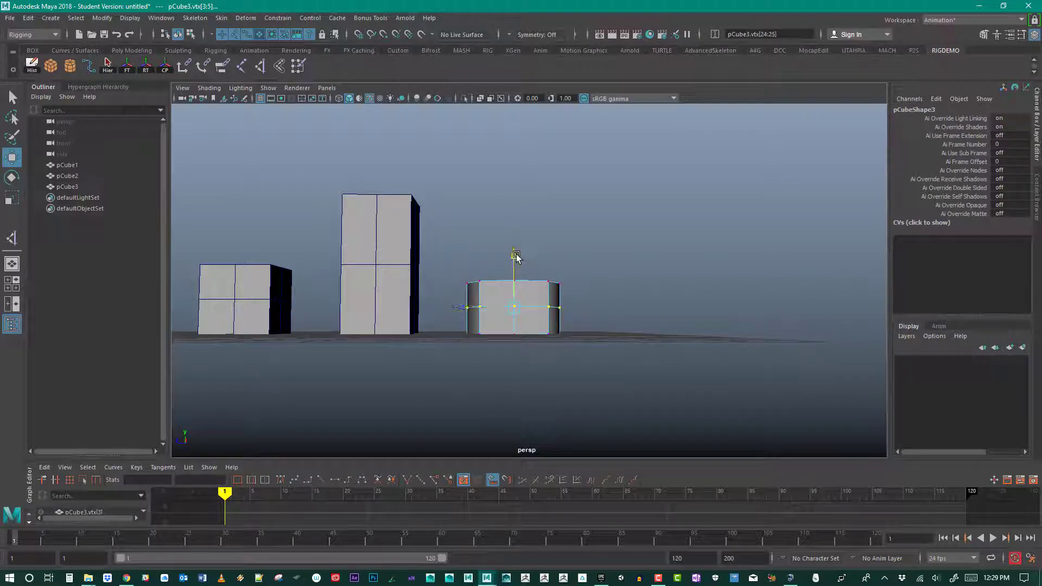
alt+drag(495, 288, 466, 315)
alt+drag(496, 307, 537, 321)
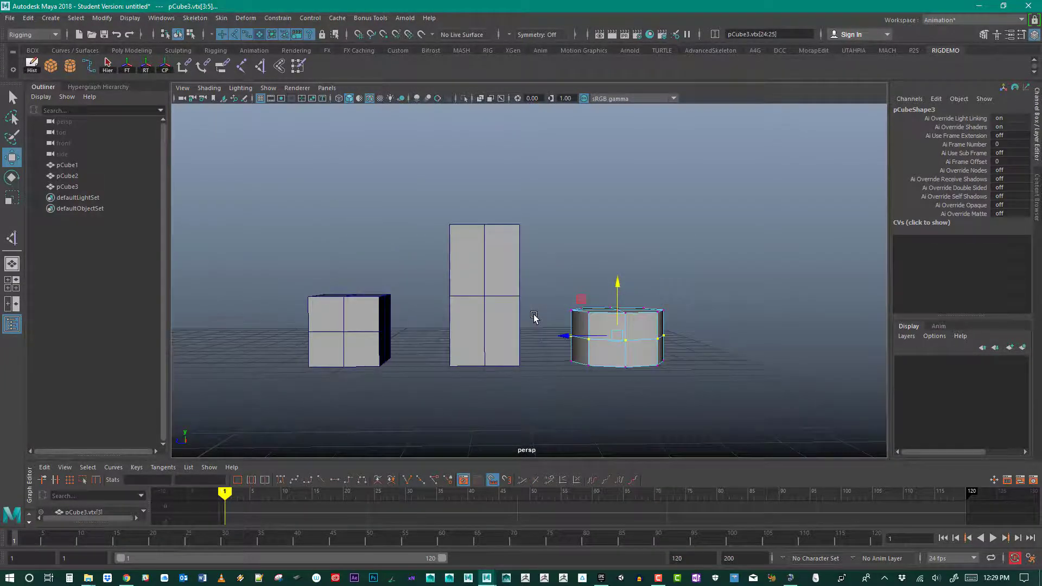
click(531, 345)
alt+drag(530, 389, 542, 343)
click(468, 334)
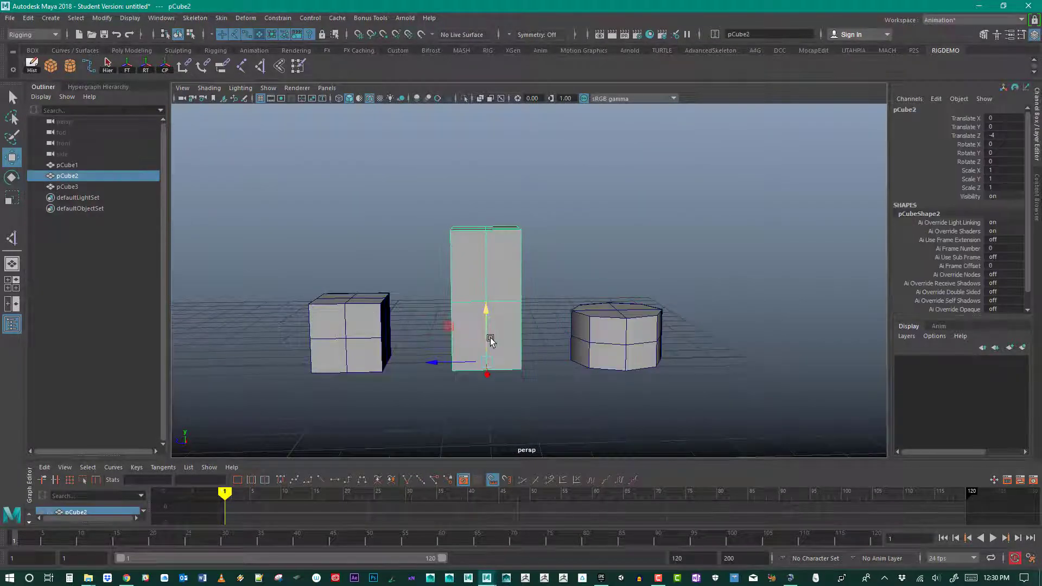
right_drag(497, 339, 448, 275)
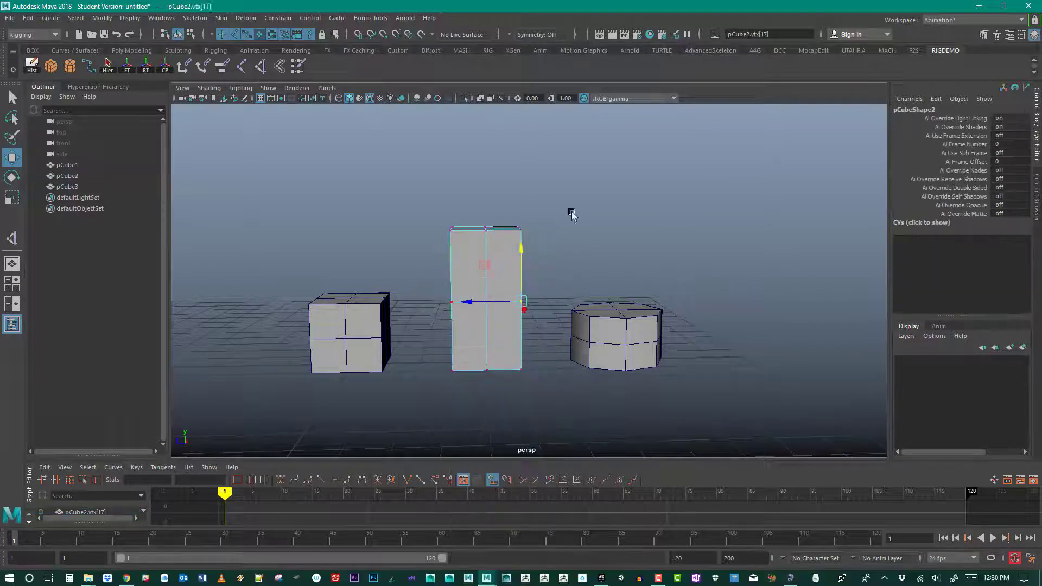
click(572, 215)
right_drag(493, 244, 546, 191)
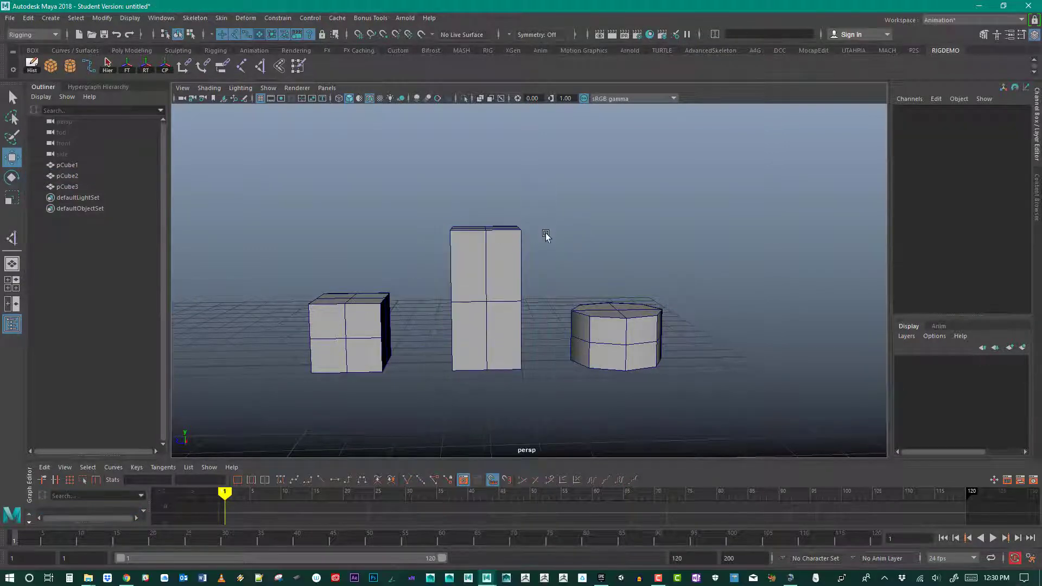
alt+drag(573, 258, 433, 414)
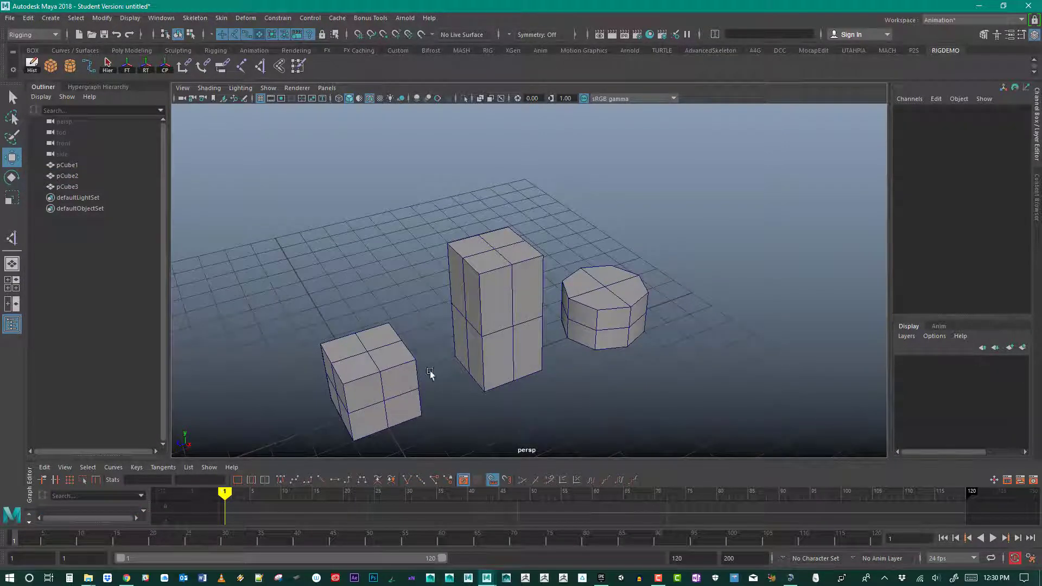
alt+drag(647, 296, 609, 334)
Select an upper corner vertex of the tall middle block and open the Script Editor.
right_drag(485, 259, 454, 260)
click(454, 270)
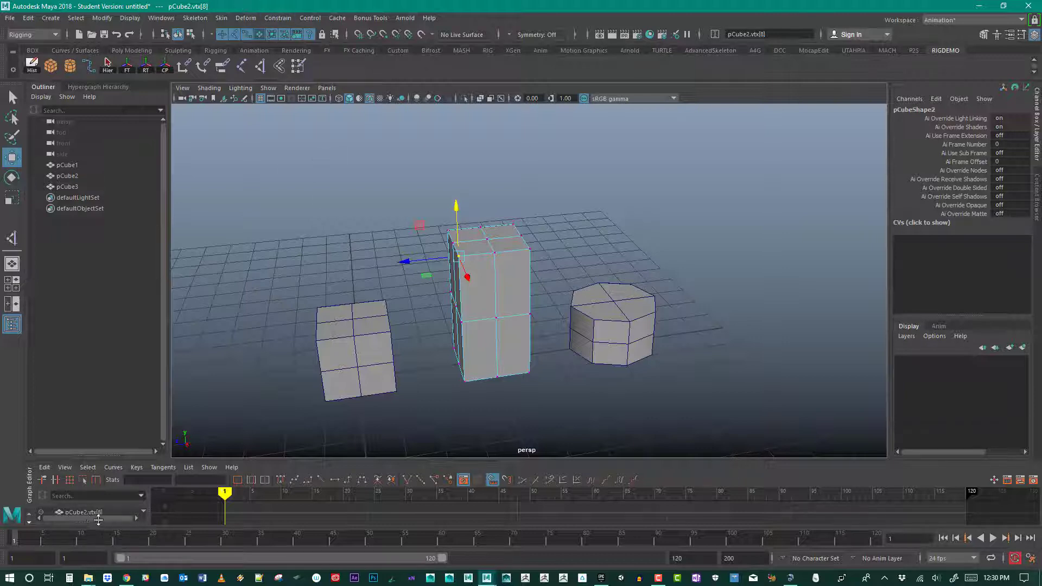
drag(245, 459, 240, 430)
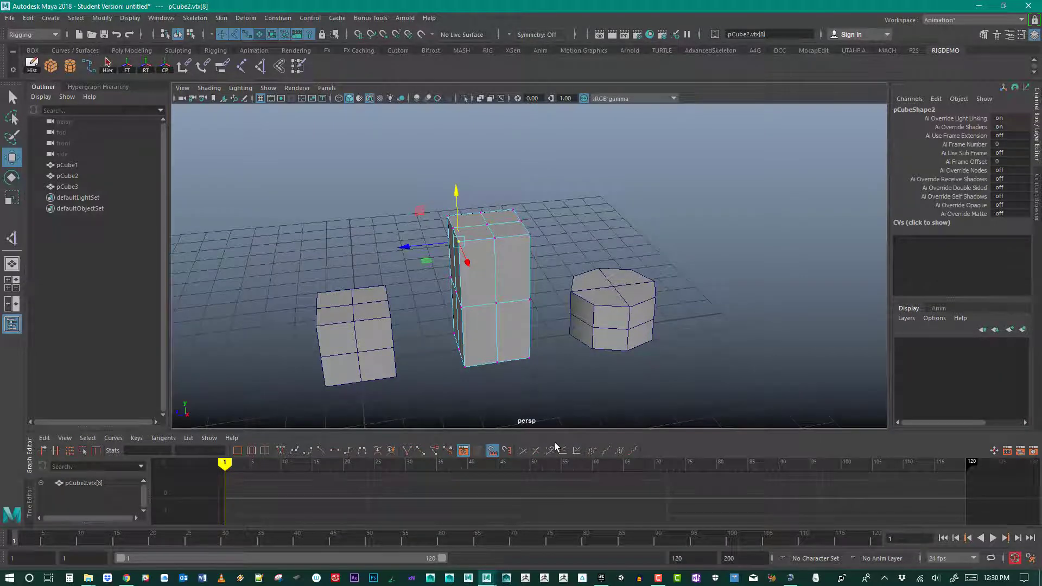
click(161, 18)
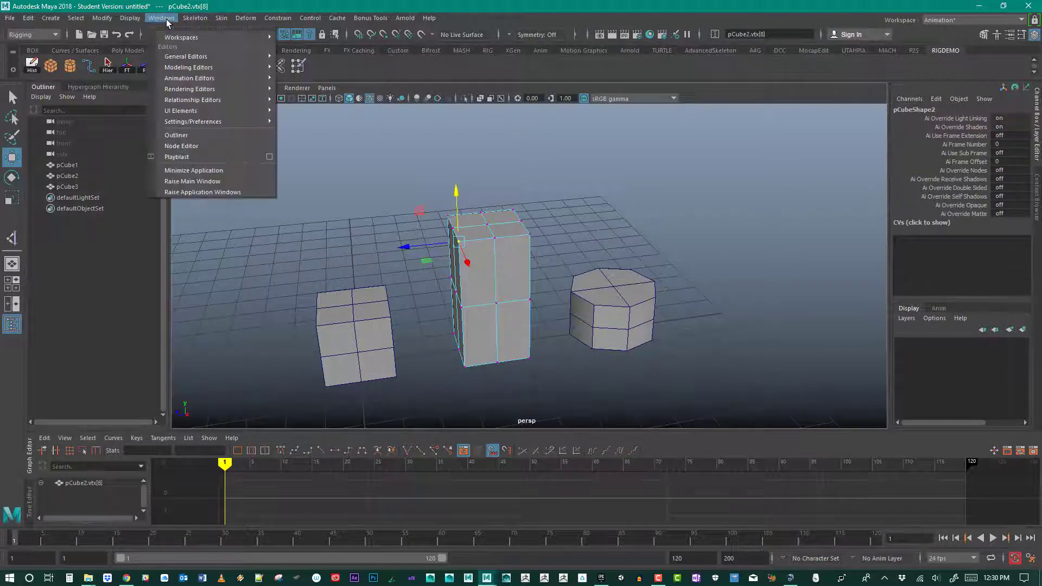
mouse_move(200, 56)
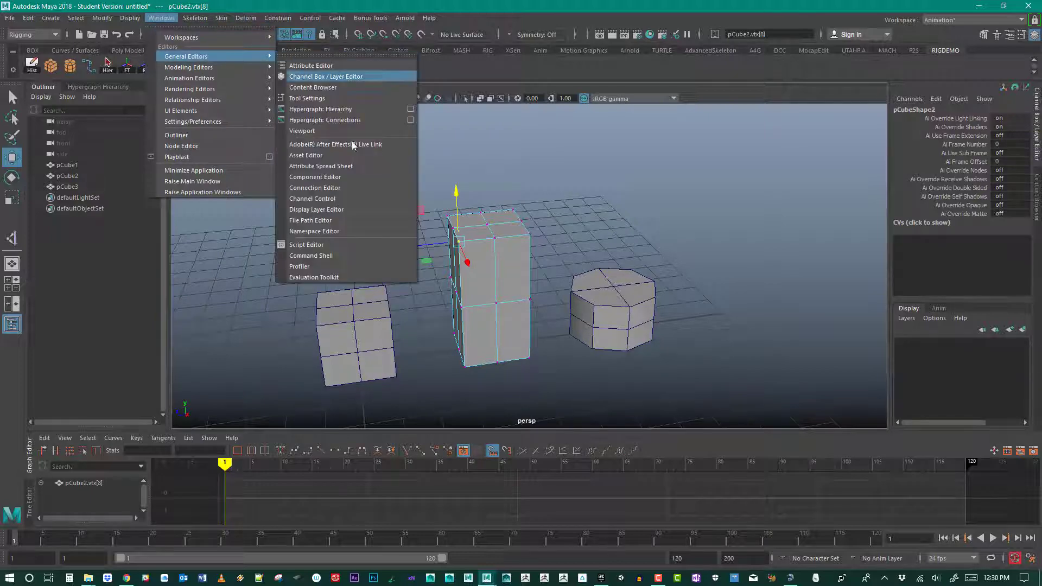
click(337, 242)
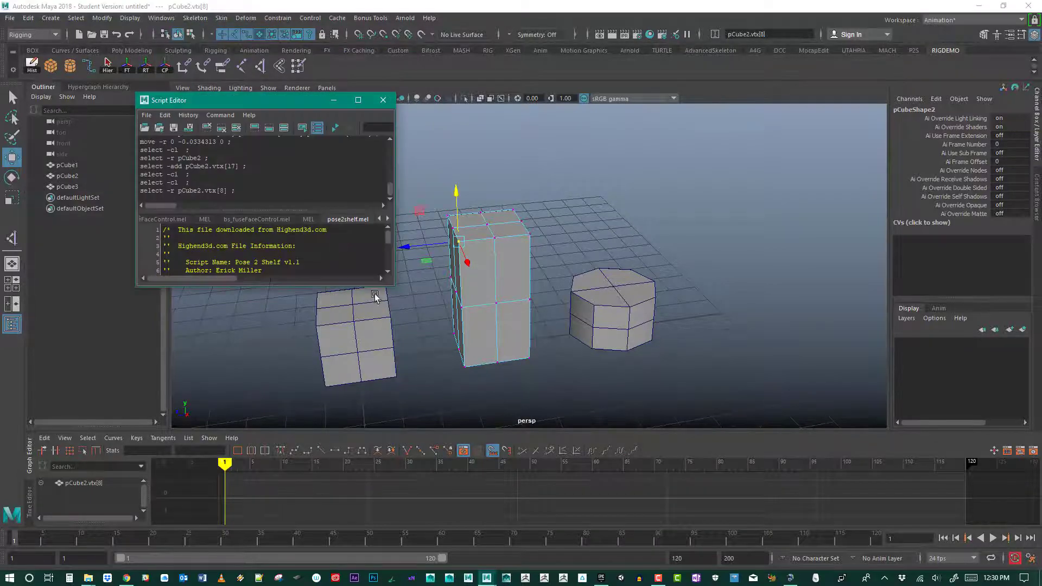
Enlarge the Script Editor, look over its command history and move the window clear of the tall block.
drag(395, 289, 600, 388)
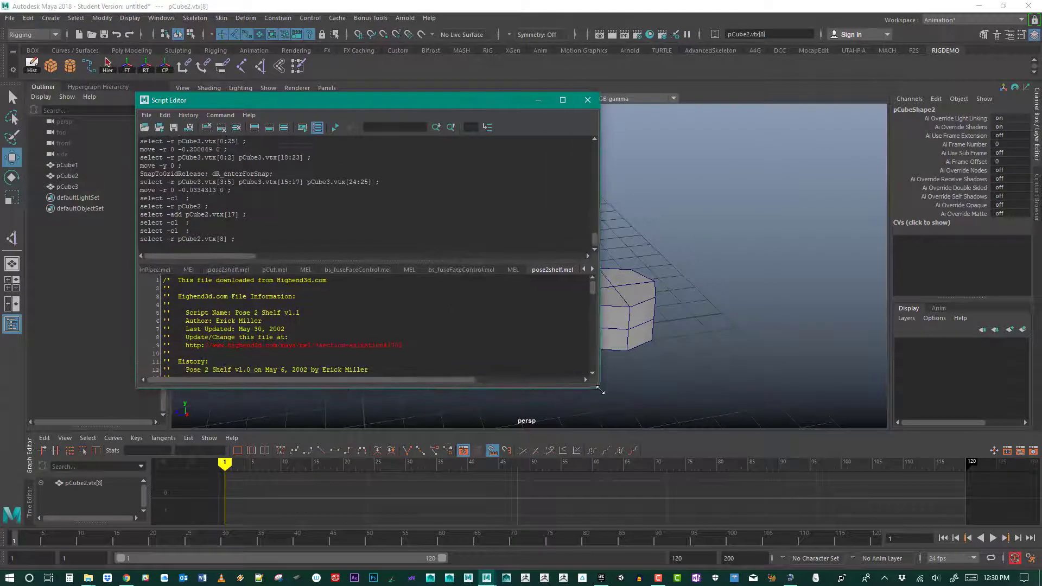
scroll(369, 327, down, 4)
scroll(369, 327, up, 4)
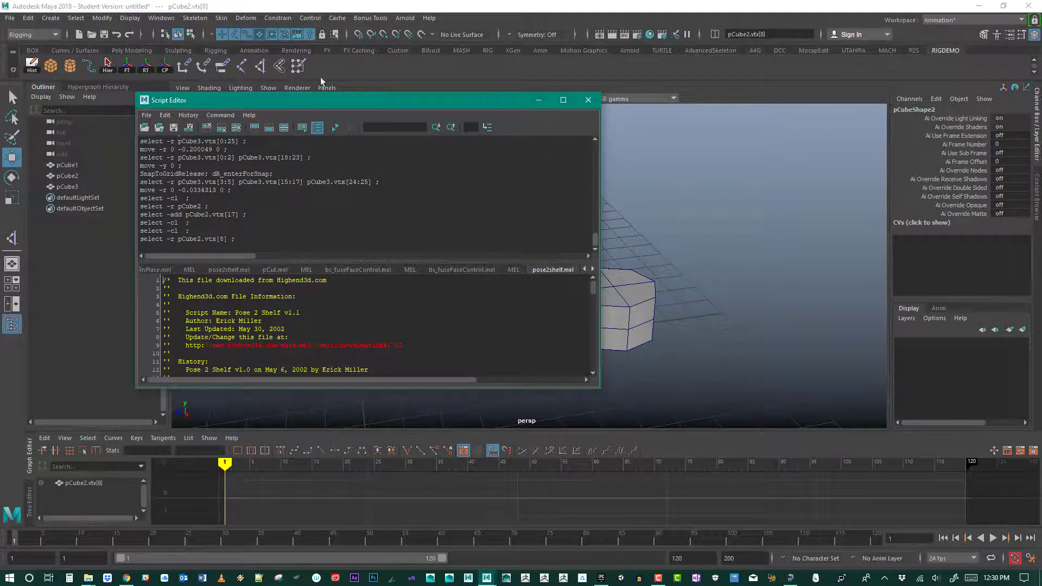
drag(310, 104, 834, 177)
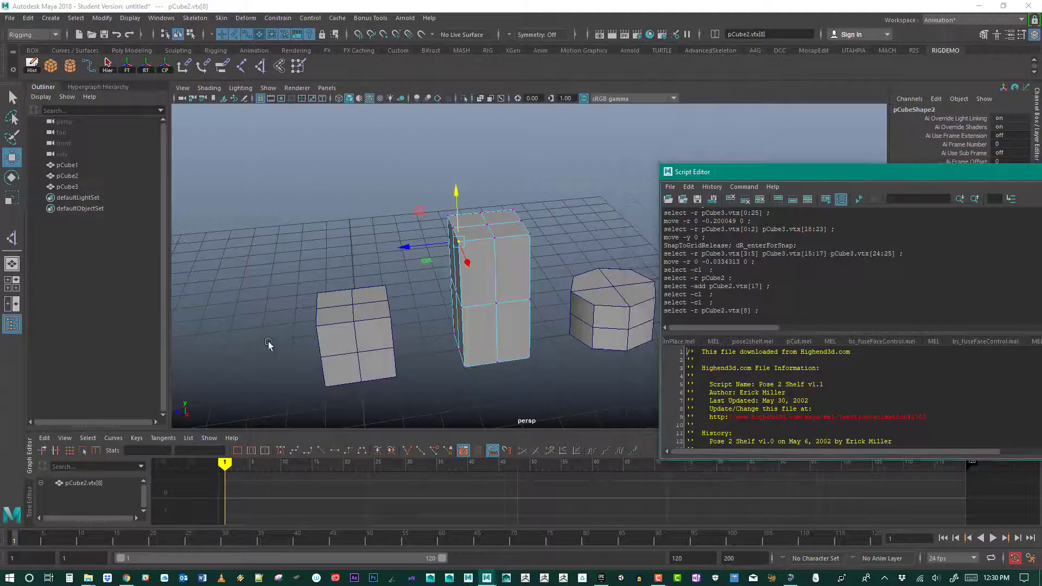
Pick corner vertices on the plain cube and the octagonal block to compare their logged vertex numbers.
click(342, 329)
right_click(335, 329)
right_drag(334, 329, 281, 276)
drag(328, 341, 297, 319)
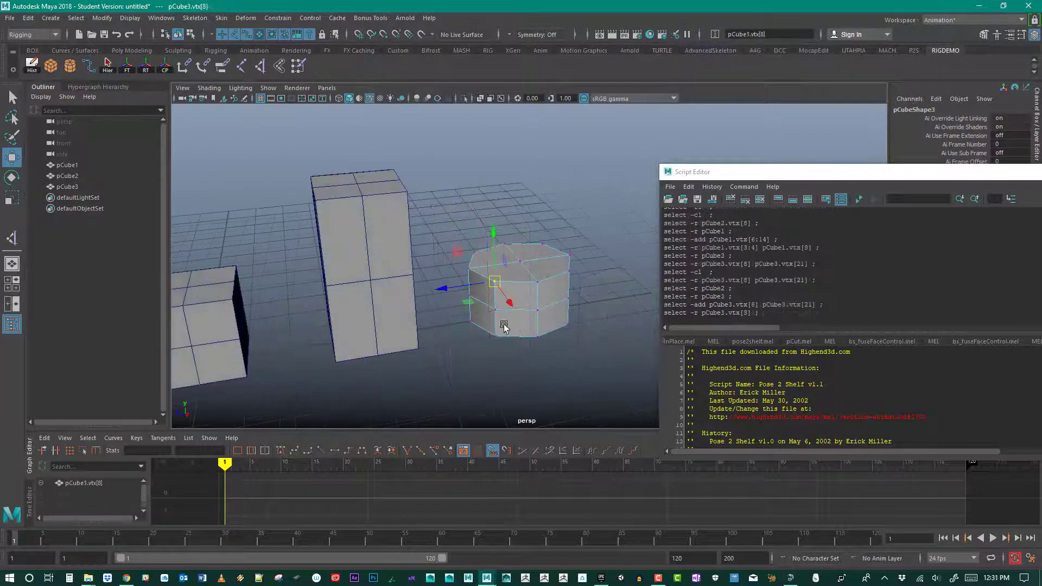
Leave vertex editing on the octagonal block, select it as an object and close the Script Editor.
alt+drag(521, 320, 395, 291)
click(523, 198)
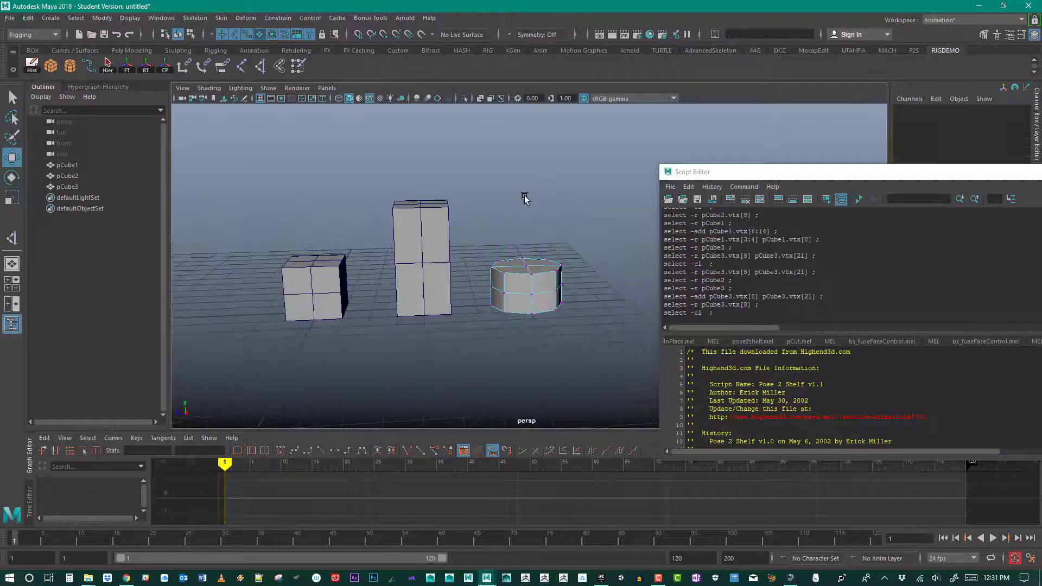
right_drag(523, 276, 560, 265)
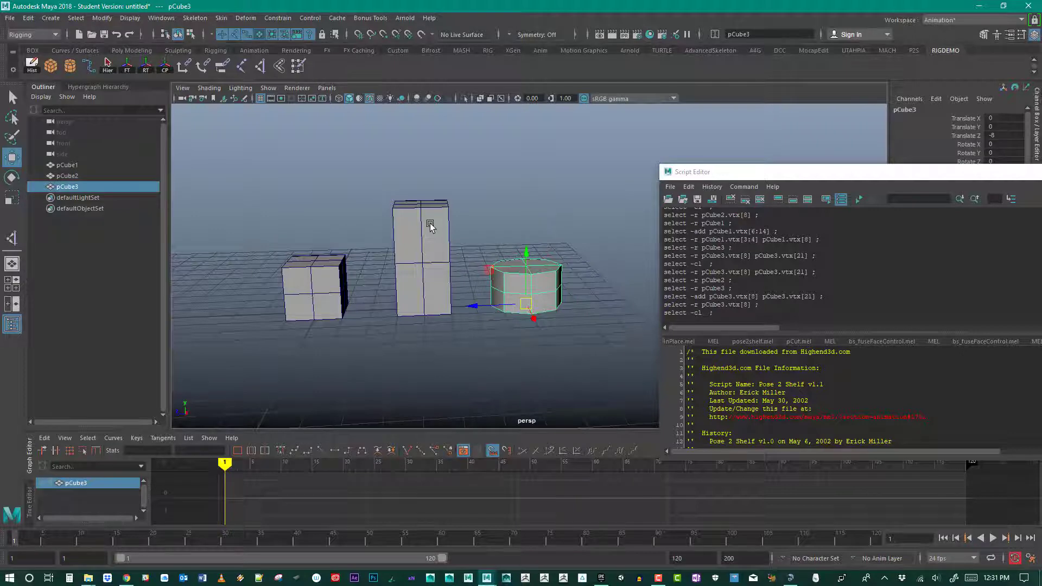
alt+middle_drag(528, 286, 491, 312)
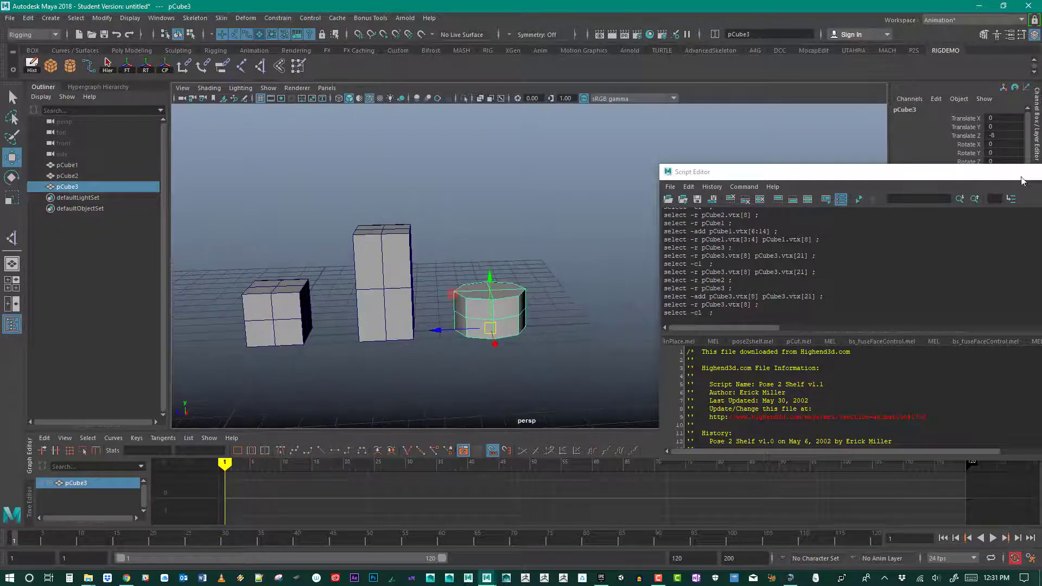
drag(954, 171, 773, 210)
click(932, 210)
alt+middle_drag(560, 168, 651, 186)
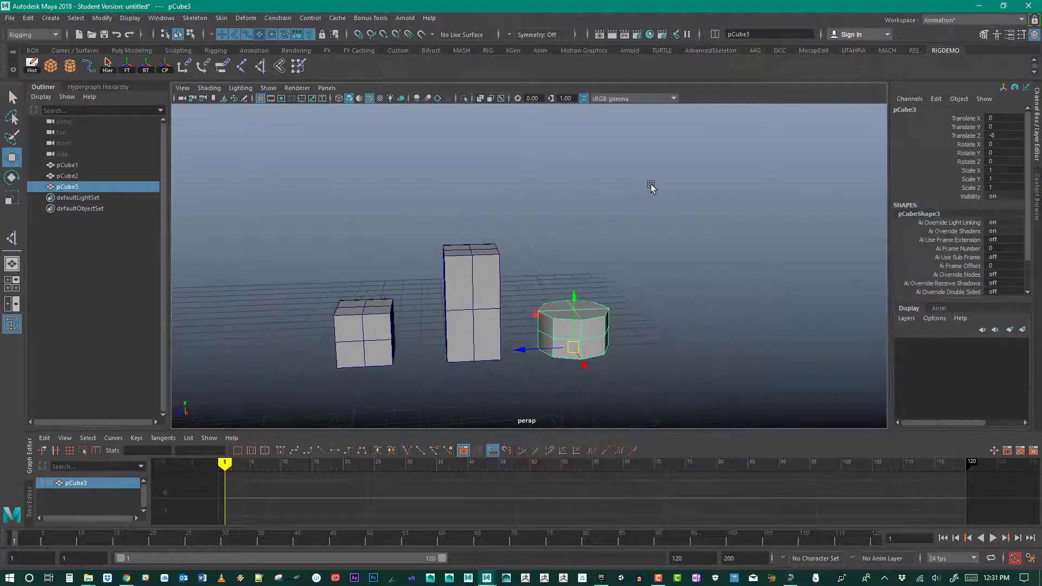
Create a blend shape named CubeBlendShape on the plain cube, with the octagonal and tall blocks selected first as targets.
click(543, 185)
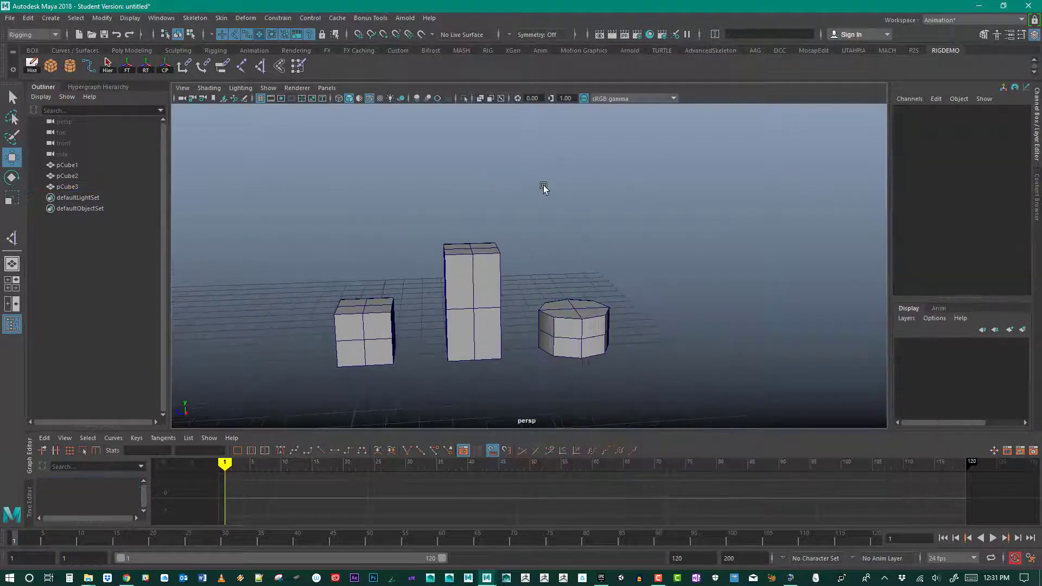
click(575, 324)
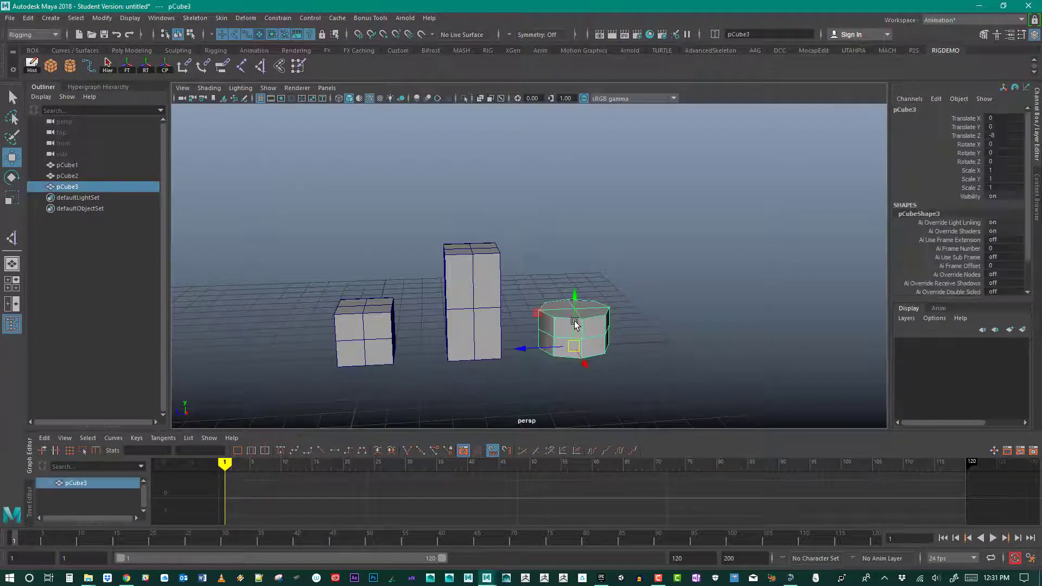
shift+click(490, 273)
shift+click(362, 328)
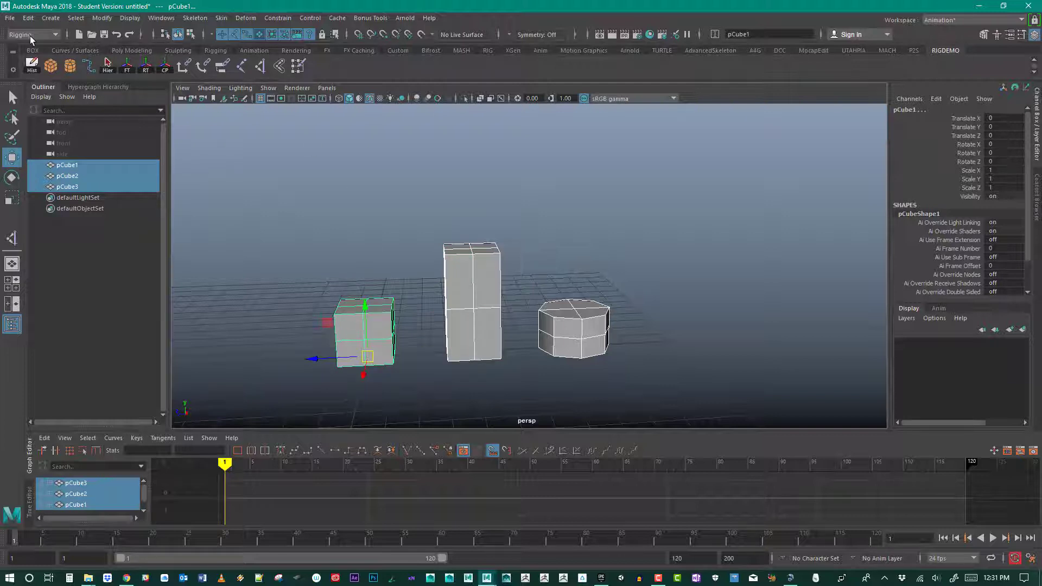
click(245, 18)
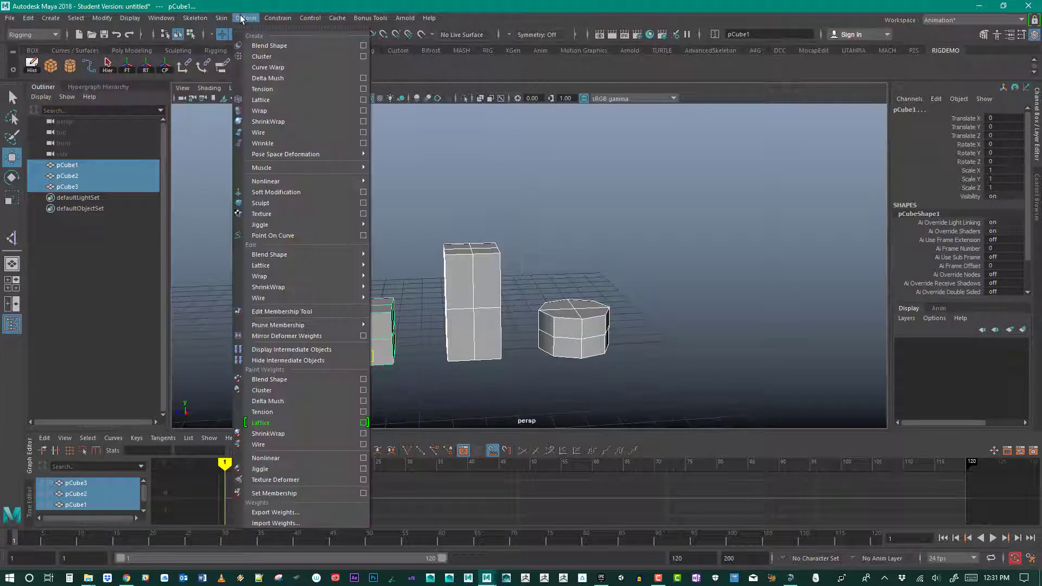
click(363, 46)
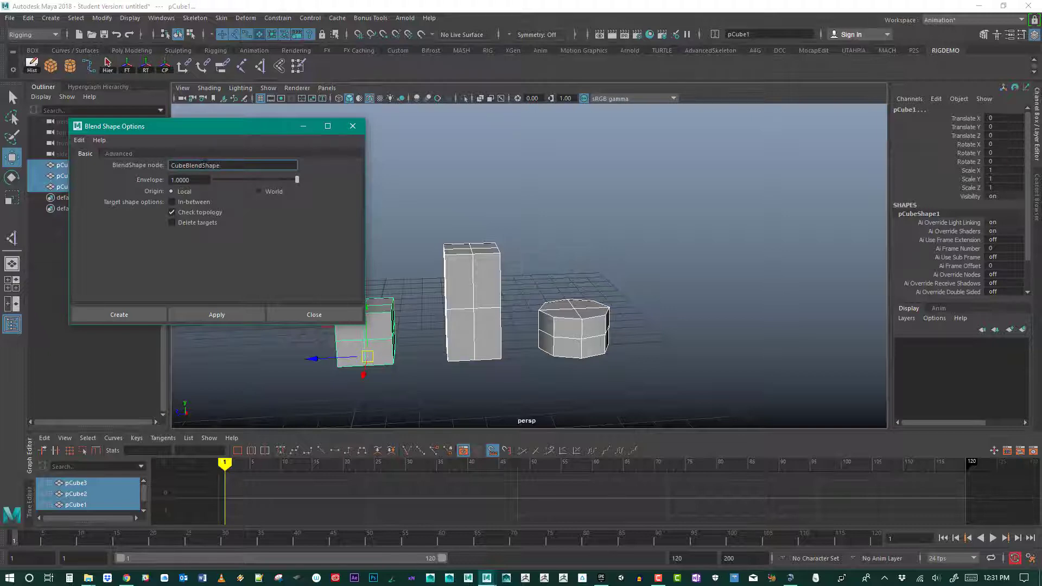
click(213, 314)
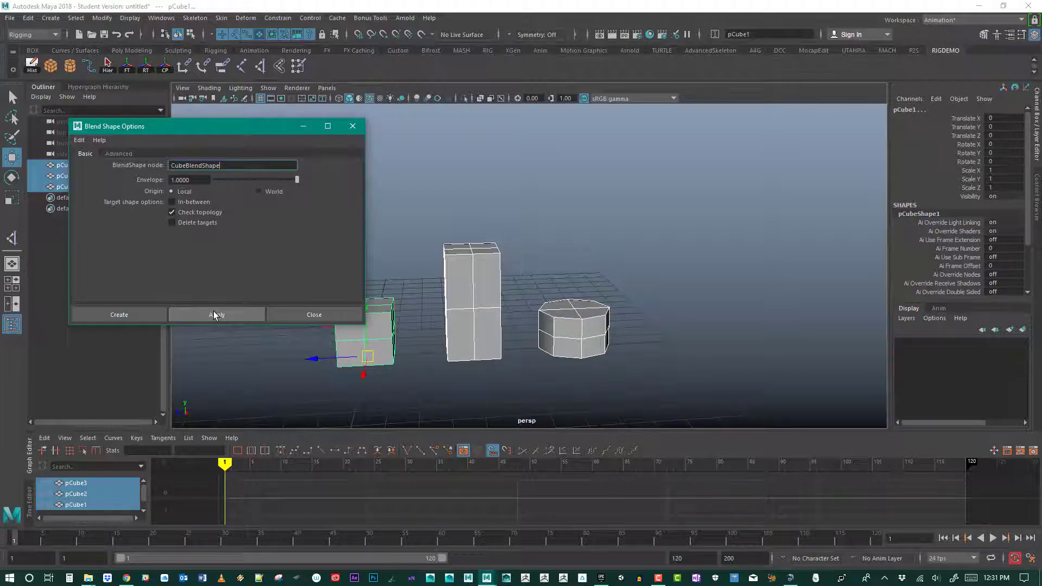
click(315, 315)
click(297, 223)
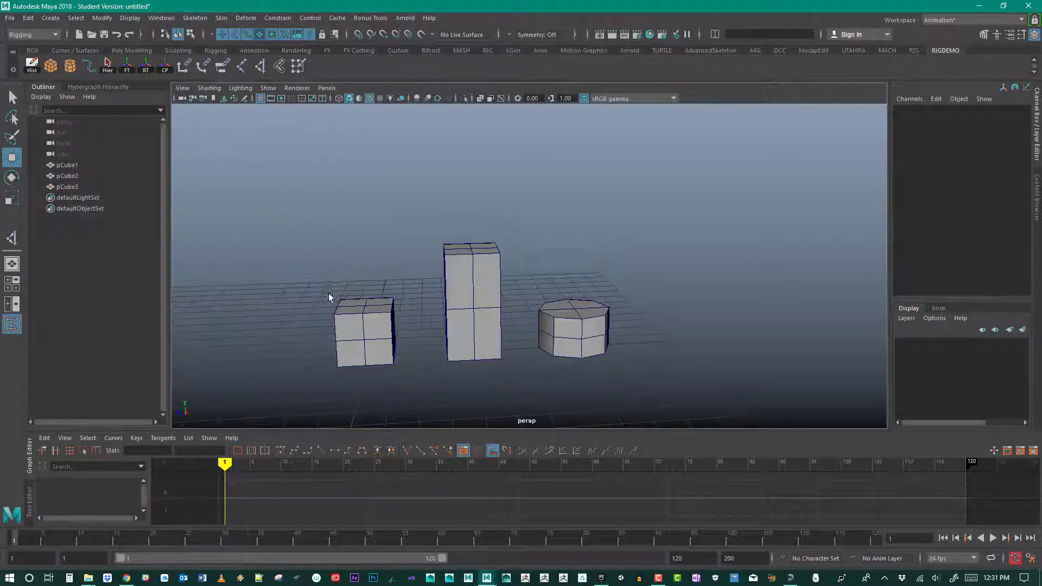
Select the plain cube, tall block and octagonal block in turn to check how the blend shape links them.
click(378, 345)
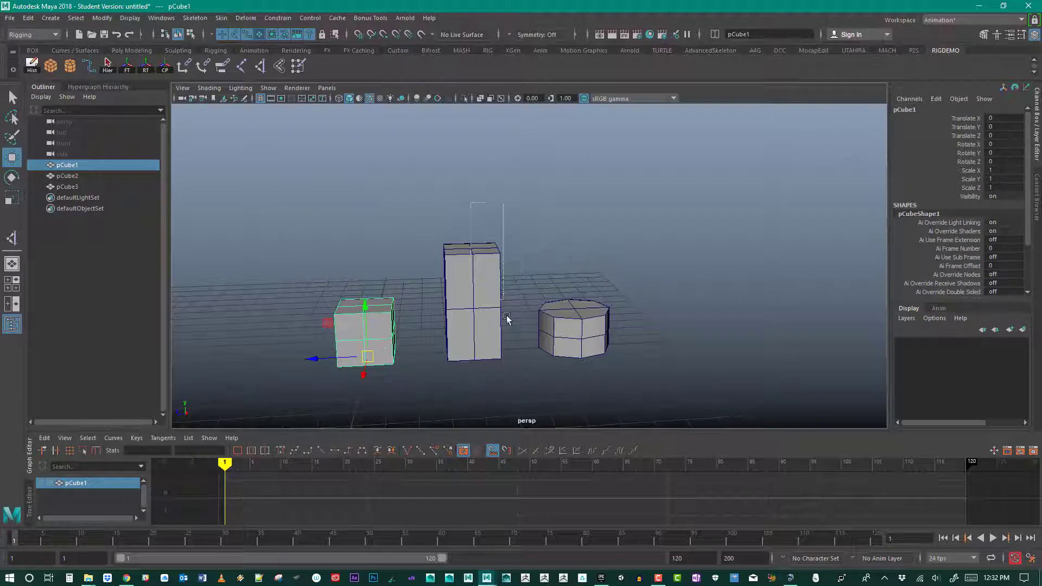
drag(506, 318, 505, 326)
click(603, 338)
click(471, 278)
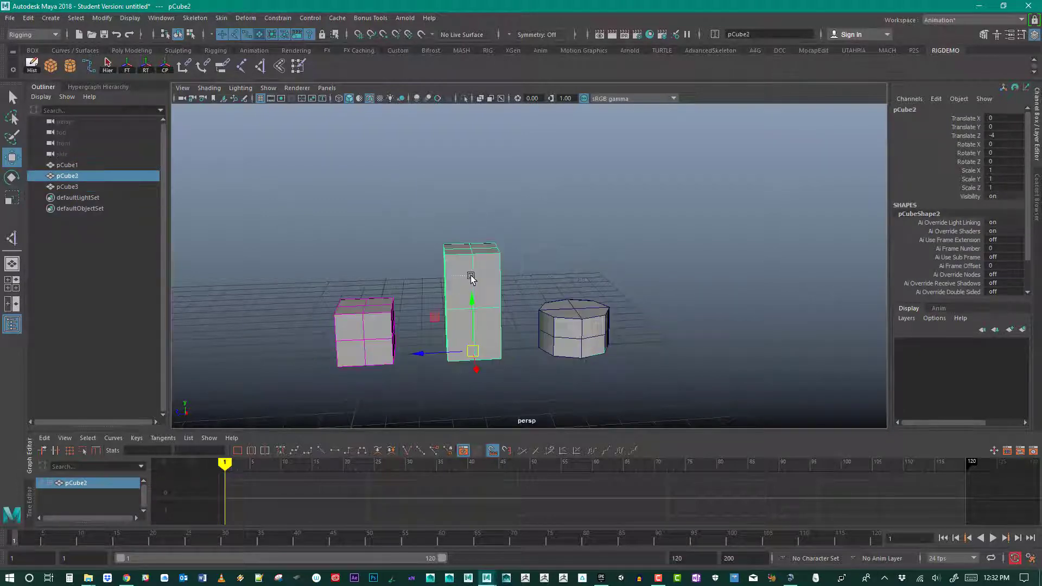
click(596, 343)
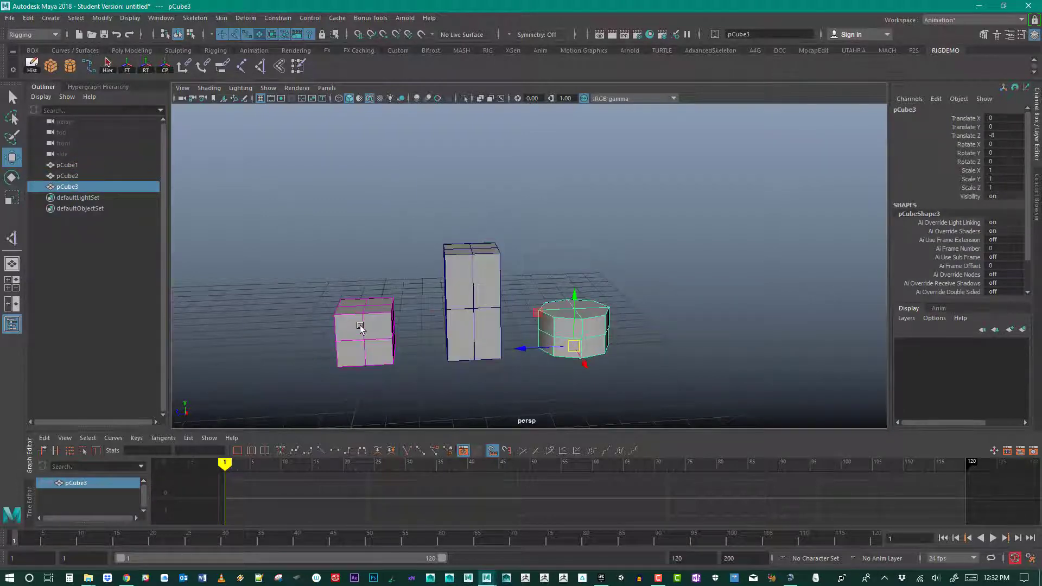
click(438, 208)
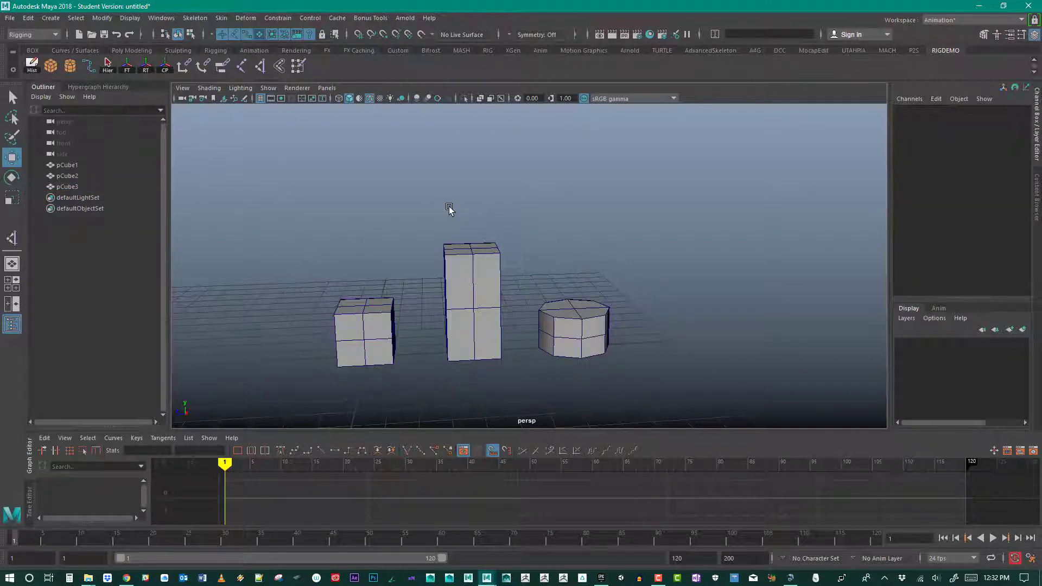
Put the tall block and the octagonal block on a new display layer named Blends.
drag(450, 208, 607, 354)
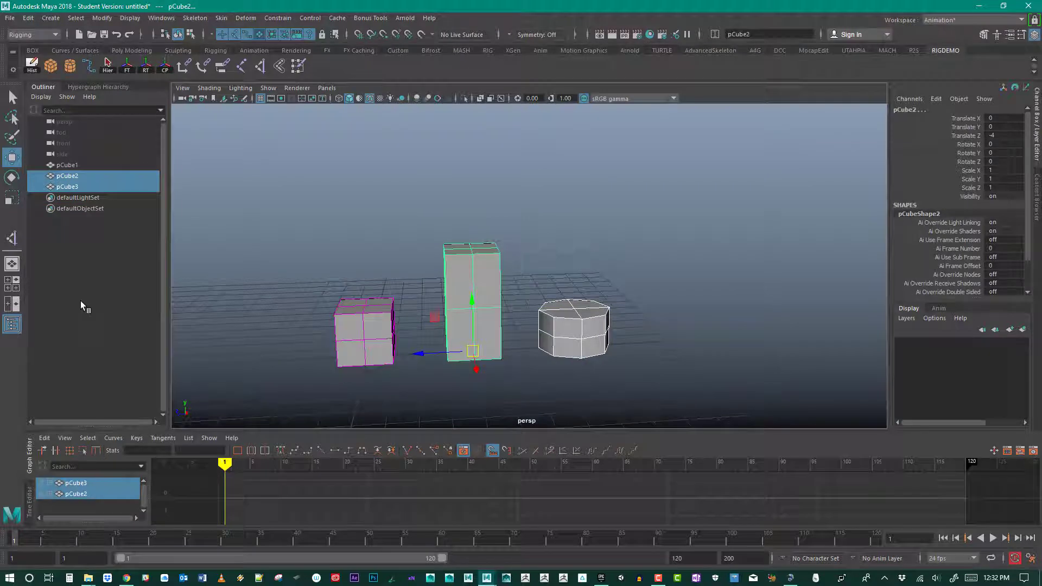
click(1023, 330)
double_click(953, 343)
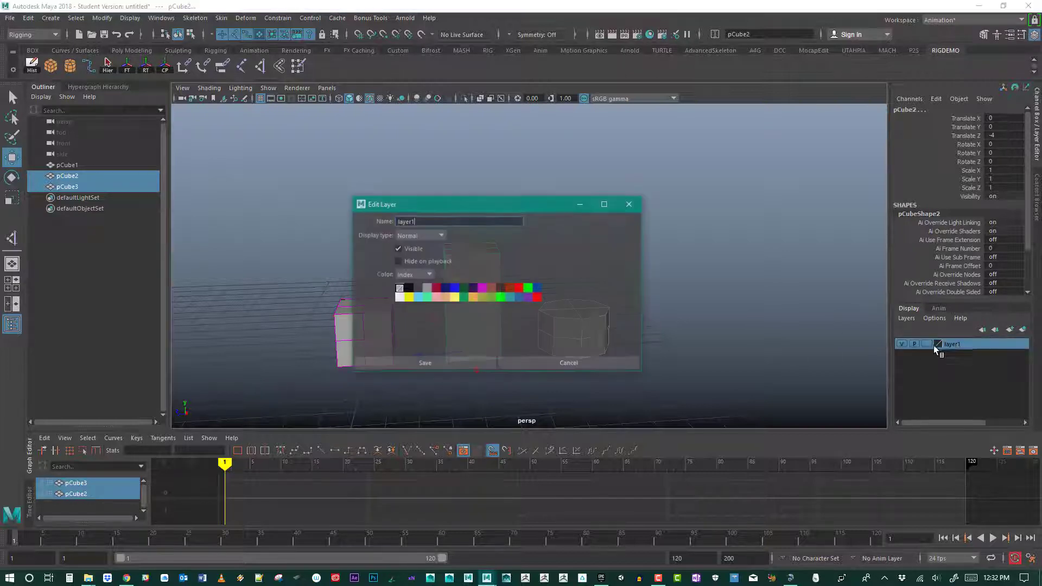
double_click(436, 217)
text(B)
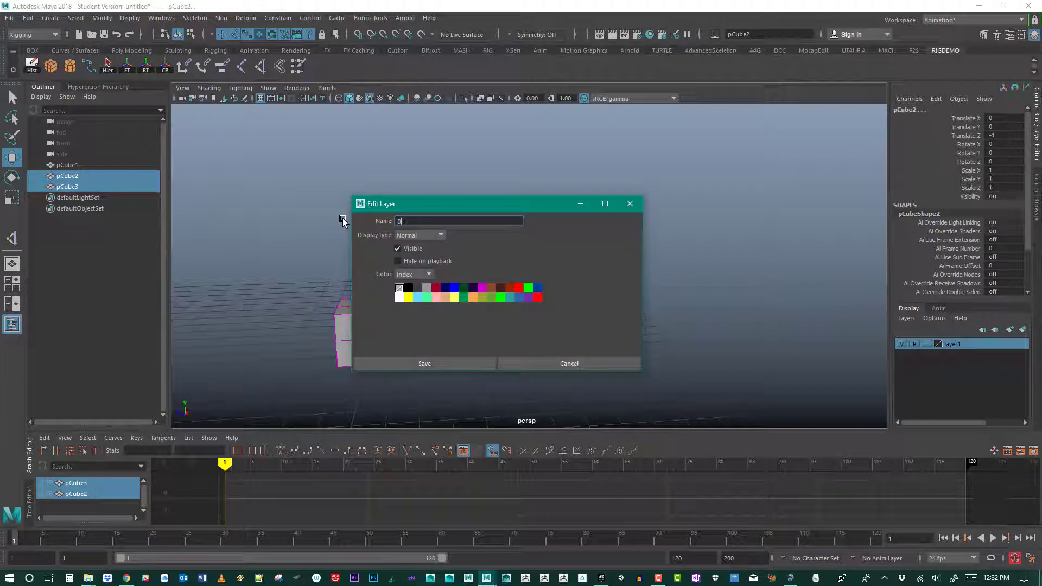
text(lends)
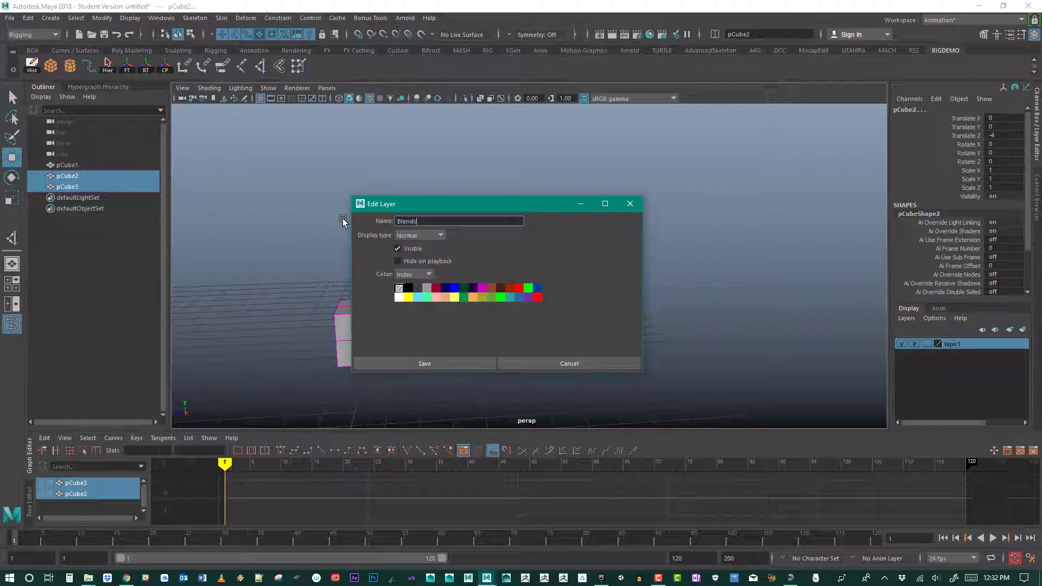
click(429, 364)
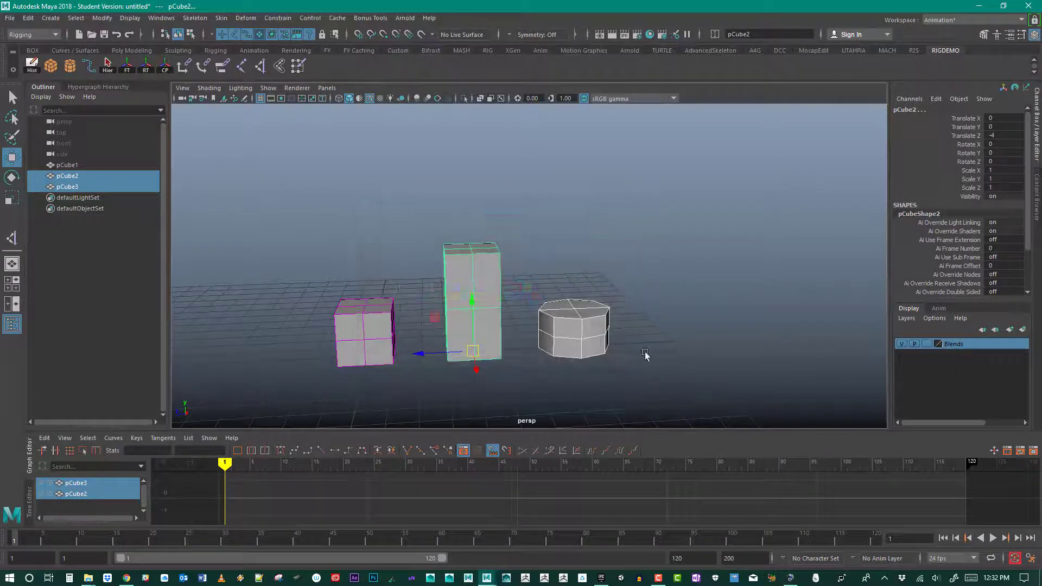
Hide the Blends layer and clear the selection, leaving only the plain cube in view.
click(902, 344)
click(663, 195)
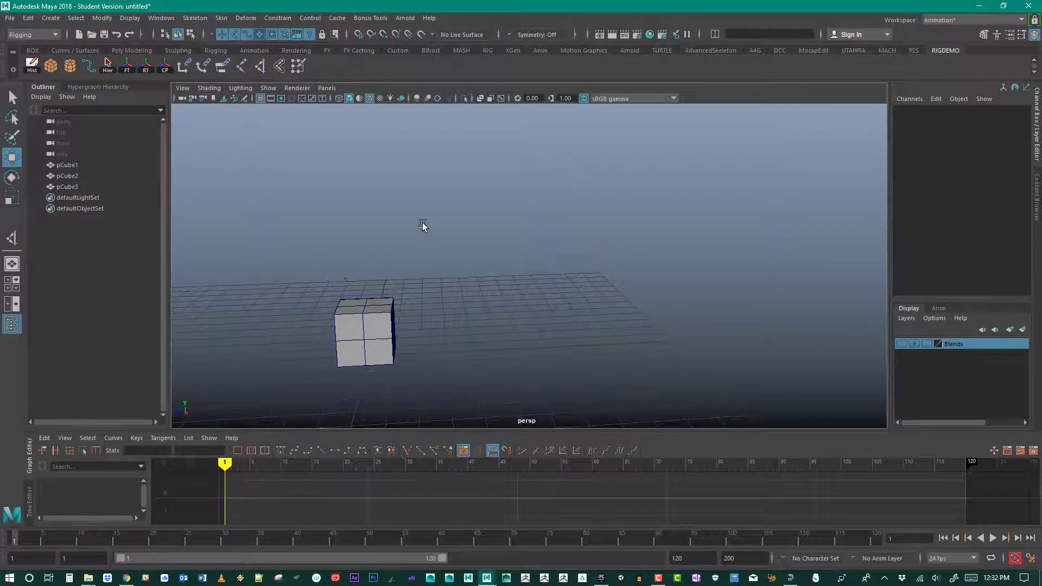
alt+drag(423, 226, 402, 309)
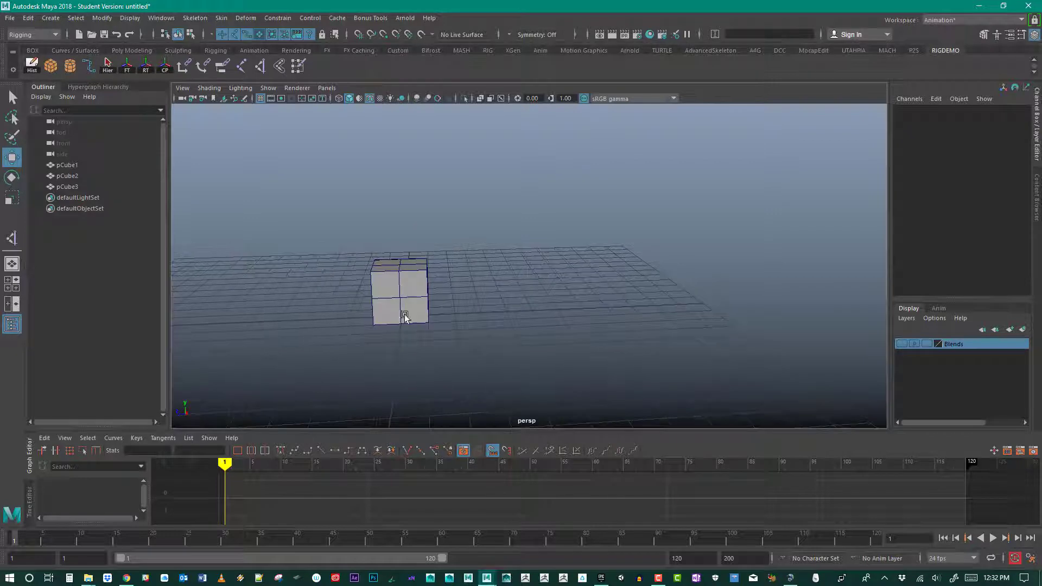
Open the Shape Editor and place its window clear of the cube.
click(162, 18)
mouse_move(216, 80)
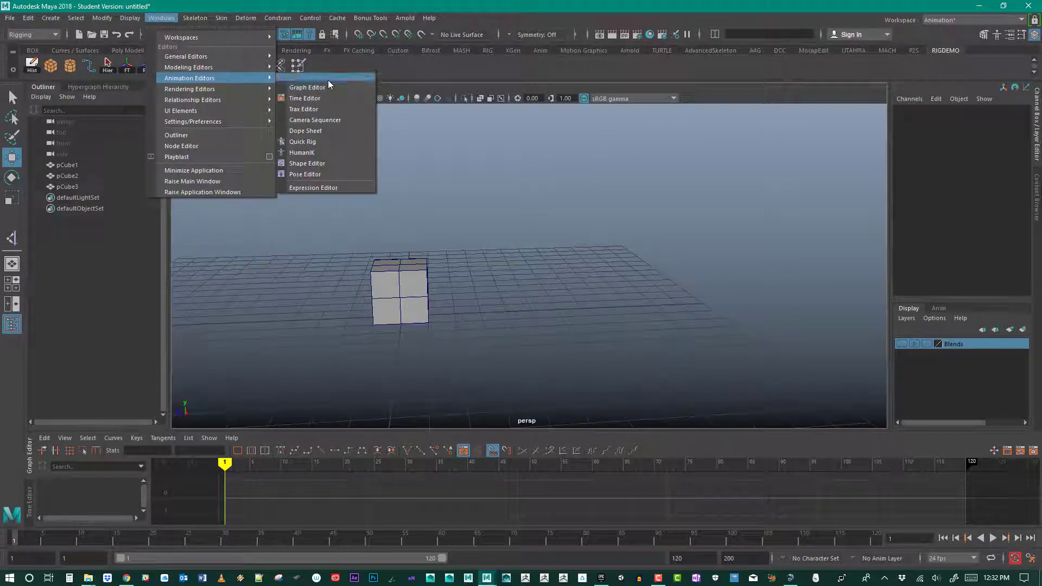
click(329, 163)
drag(237, 128, 627, 132)
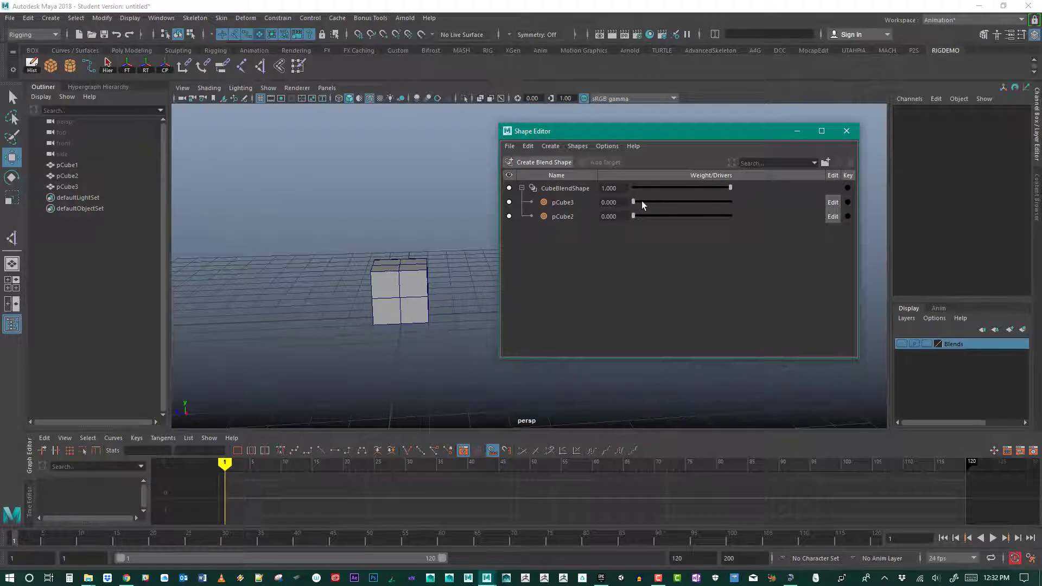
Try the pCube3 and pCube2 blend shape weights separately and together, returning both to 0.
drag(633, 201, 618, 218)
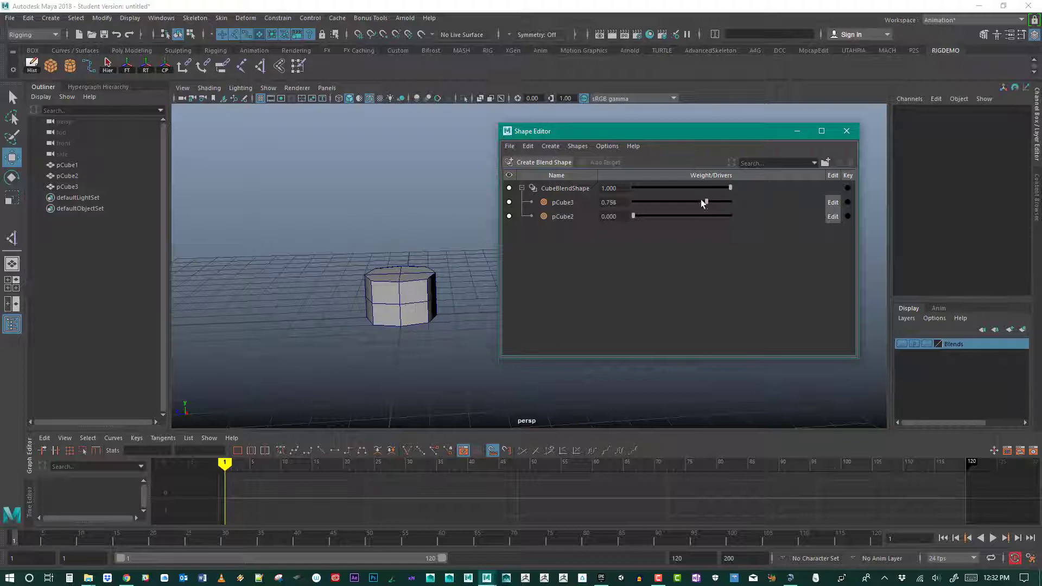
drag(701, 200, 591, 188)
mouse_move(635, 216)
mouse_down()
mouse_move(766, 202)
mouse_move(633, 202)
mouse_move(733, 207)
mouse_move(629, 220)
mouse_up()
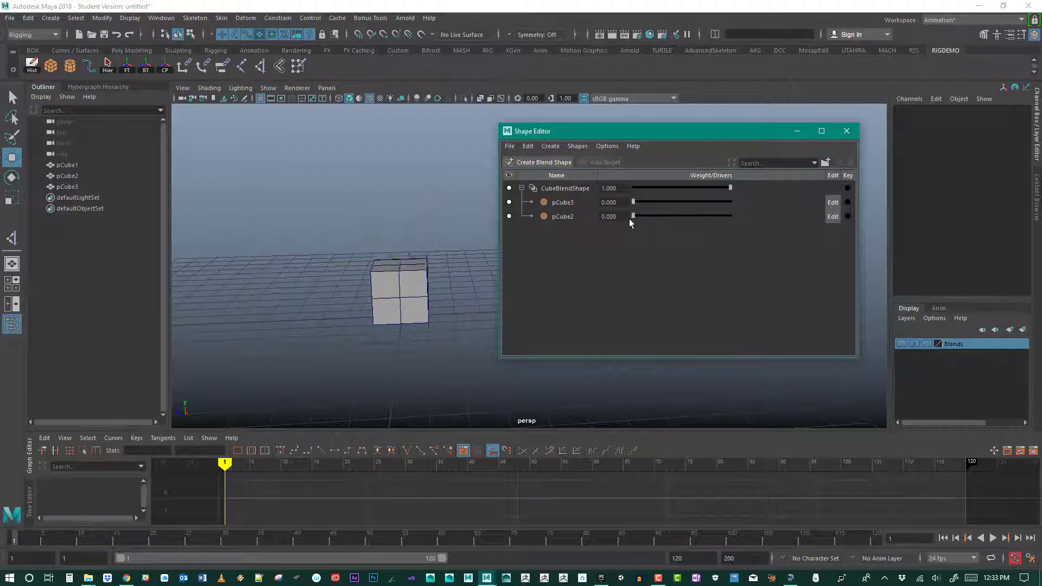
drag(727, 209, 716, 204)
mouse_move(634, 216)
mouse_down()
mouse_move(707, 209)
mouse_move(684, 219)
mouse_move(649, 222)
mouse_move(685, 219)
mouse_move(682, 198)
mouse_move(754, 196)
mouse_move(631, 203)
mouse_move(677, 216)
mouse_move(687, 215)
mouse_move(628, 212)
mouse_move(748, 204)
mouse_move(671, 209)
mouse_move(739, 214)
mouse_move(626, 226)
mouse_up()
drag(646, 203, 576, 196)
Key the pCube3 and pCube2 target weights at 0 on frame 1.
drag(171, 535, 17, 533)
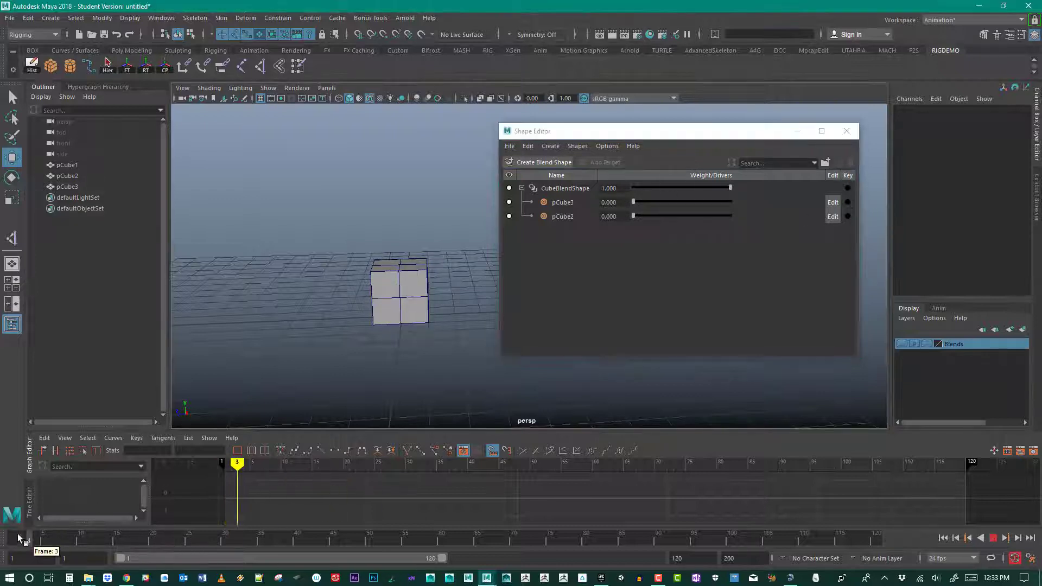
click(848, 202)
click(848, 216)
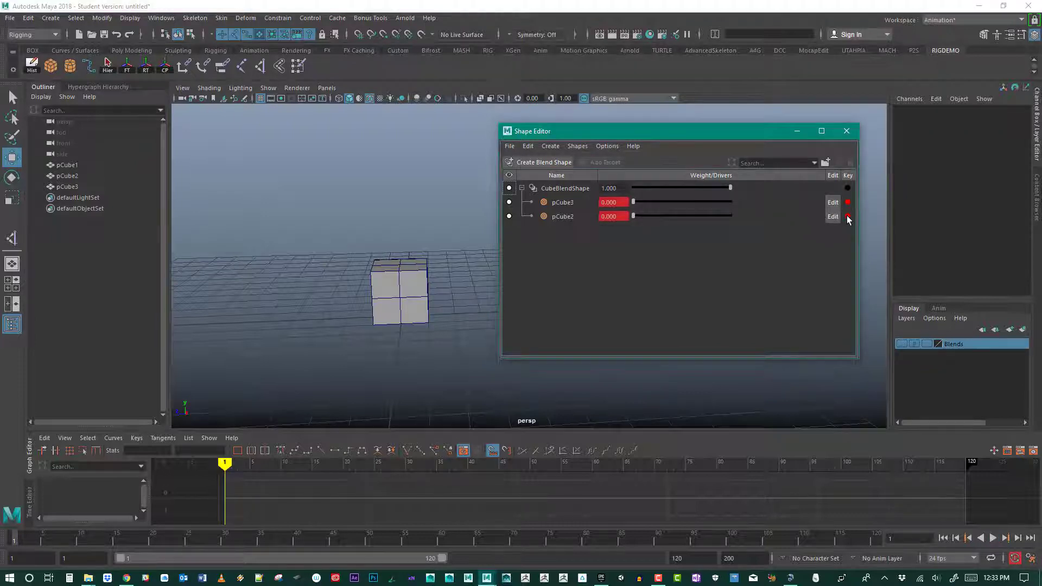
Key pCube3 at weight 1 on frame 20, and on frame 40 key pCube2 at 1 and pCube3 at 0.
drag(16, 540, 152, 540)
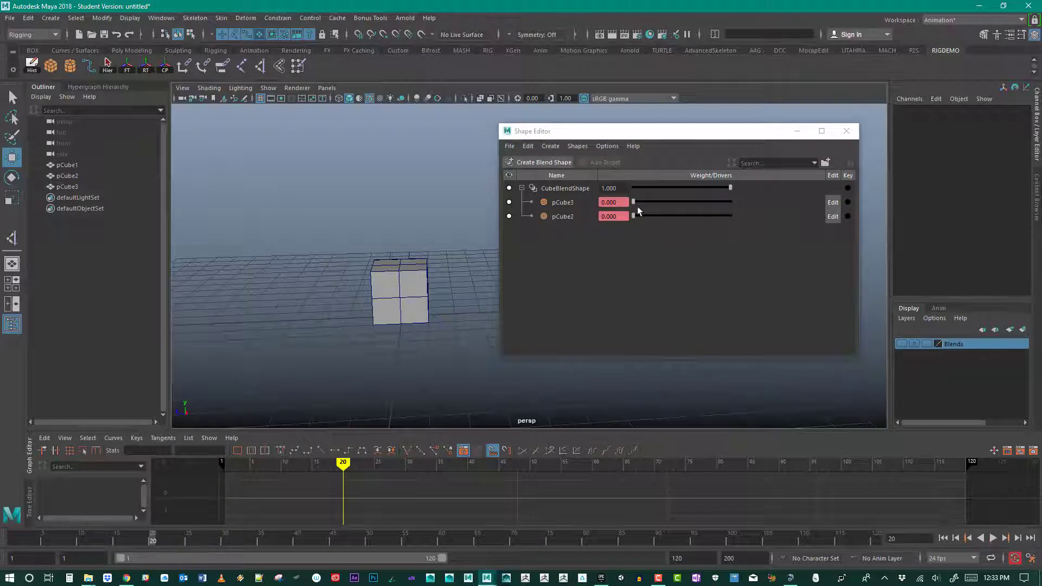
drag(633, 202, 744, 204)
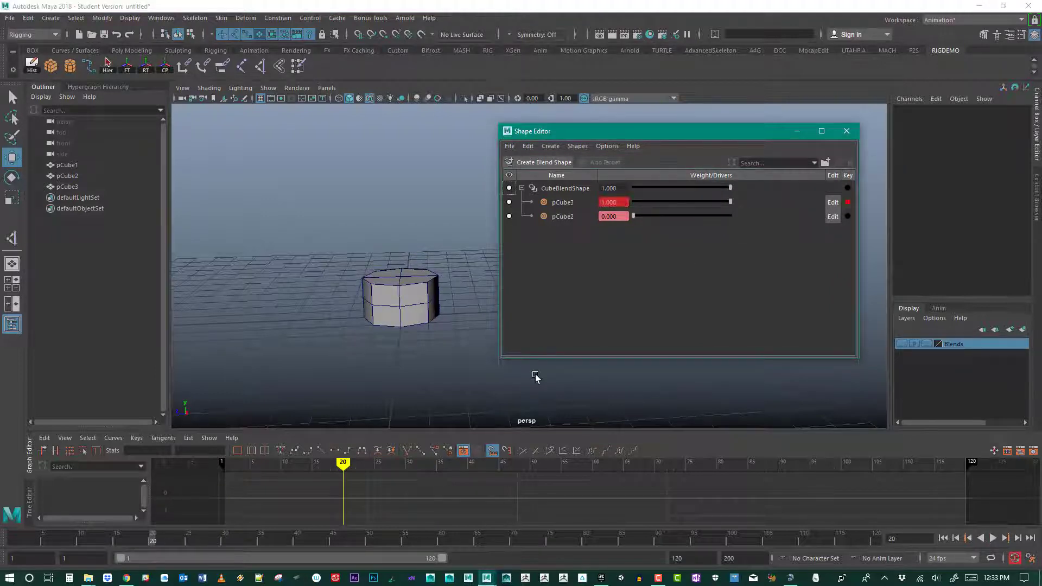
drag(155, 536, 297, 539)
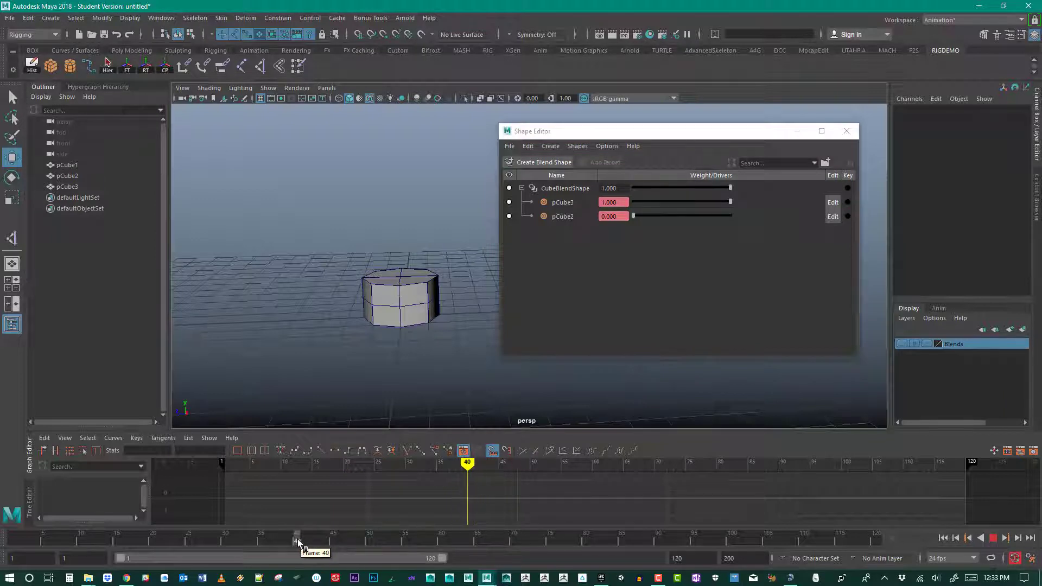
drag(636, 218, 730, 216)
drag(730, 203, 625, 212)
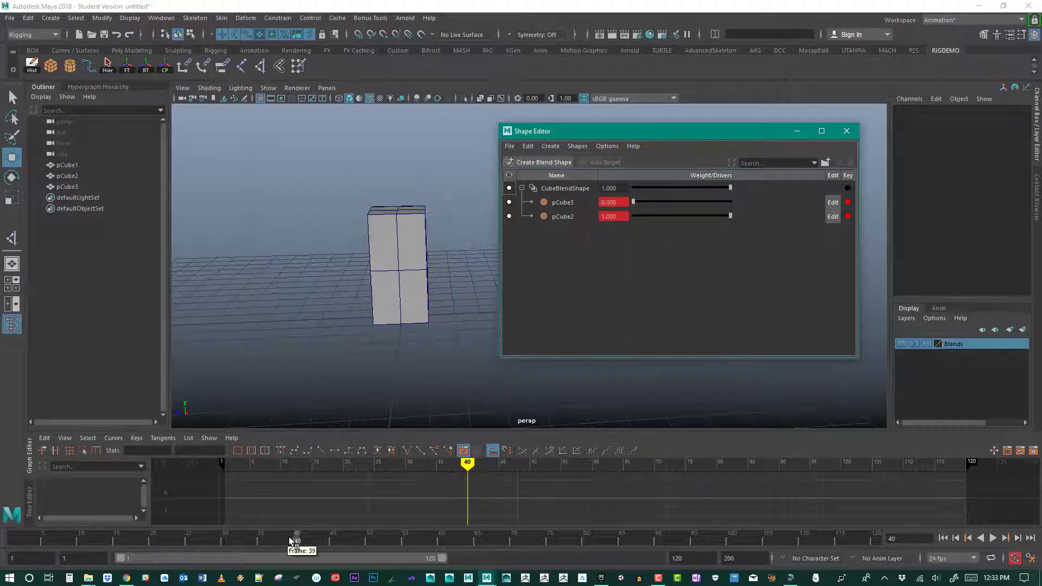
Key pCube3 at weight 1 on frame 60, and both pCube3 and pCube2 at 0 on frame 80.
drag(324, 541, 444, 541)
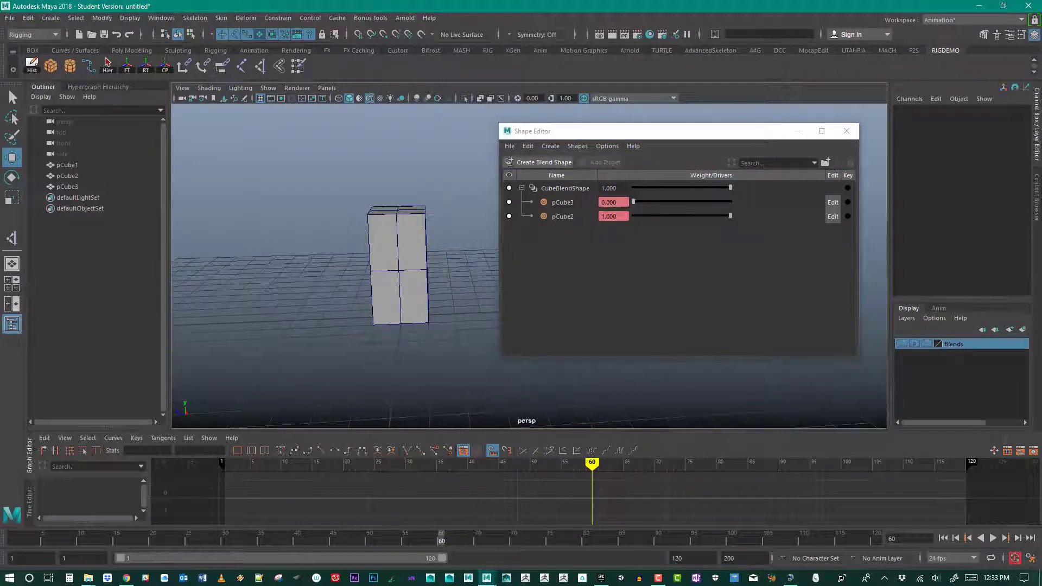
drag(634, 202, 753, 206)
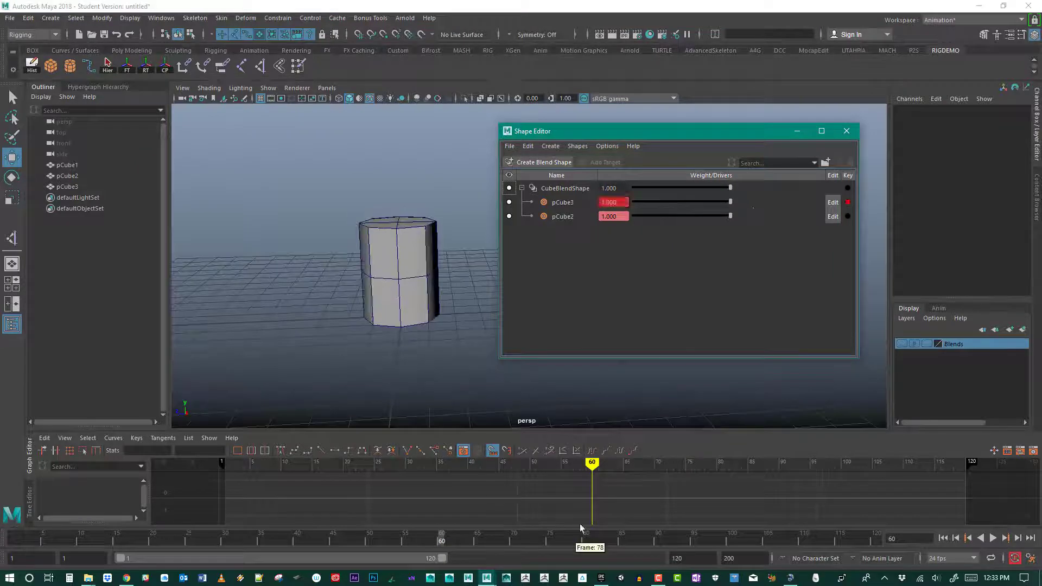
drag(439, 542, 588, 539)
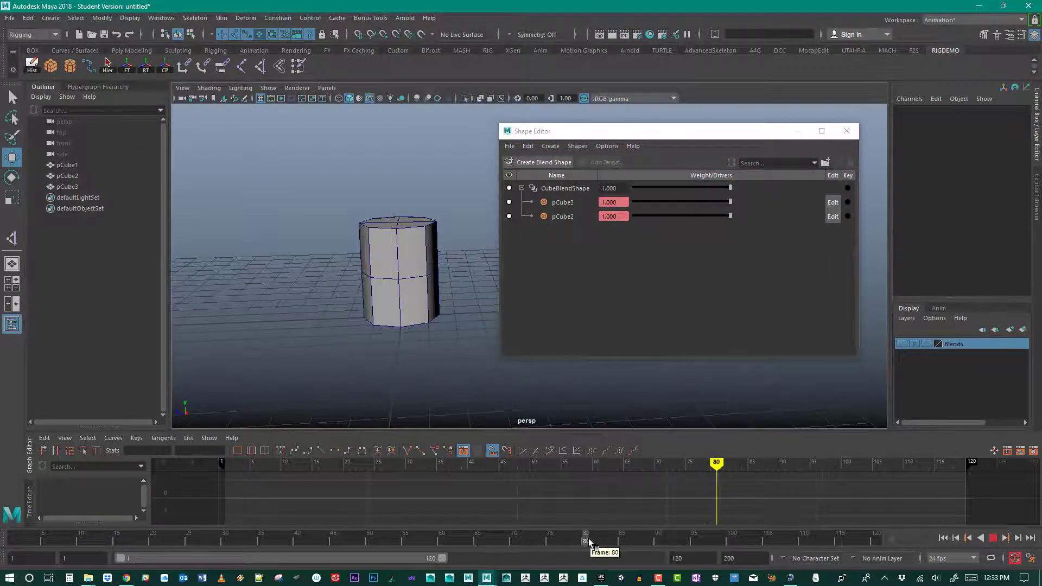
drag(731, 201, 576, 207)
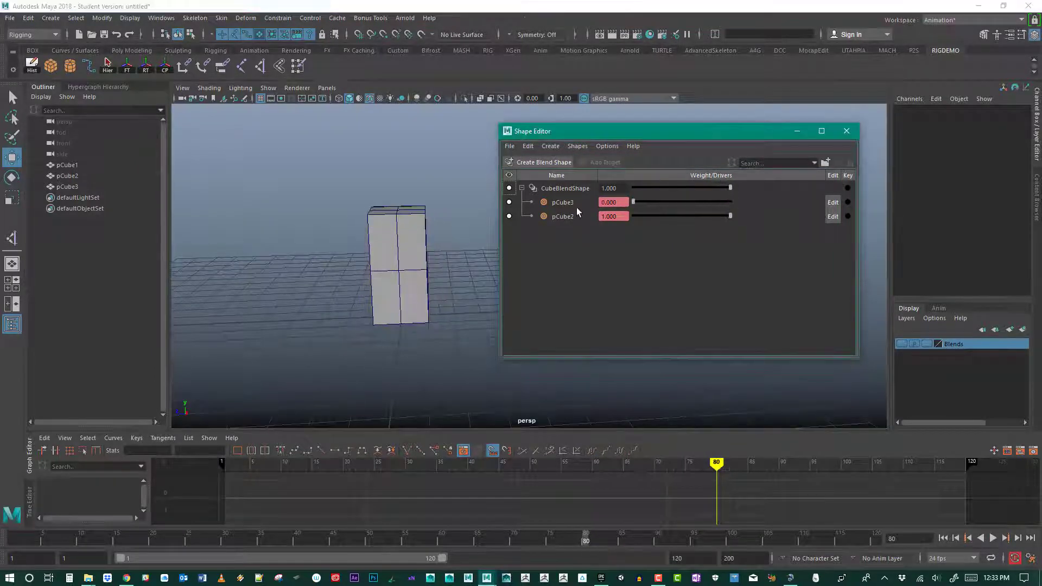
drag(730, 216, 604, 227)
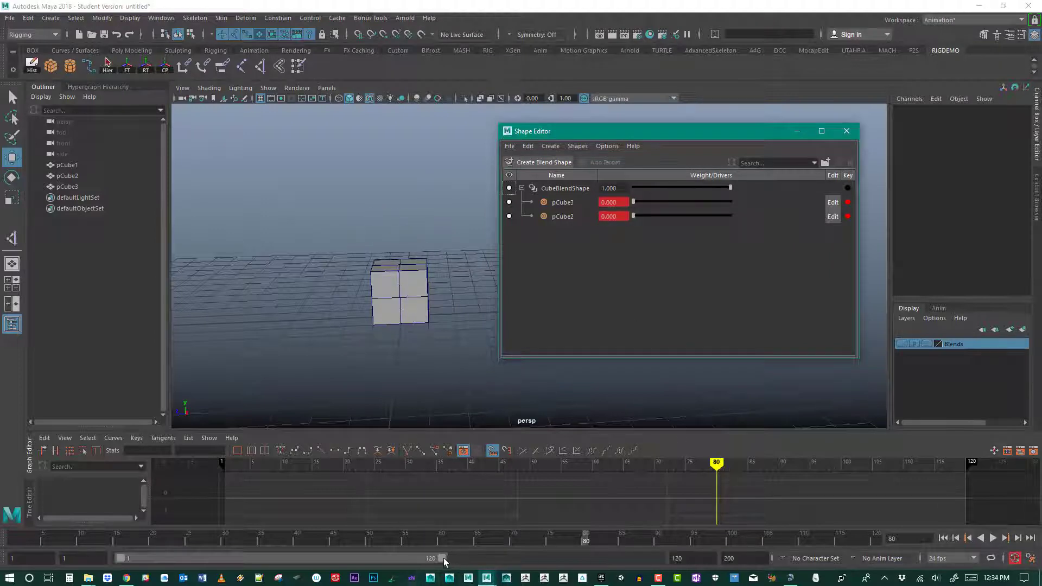
Shorten the playback range to end at frame 81, and play the blend shape animation briefly.
drag(444, 558, 336, 563)
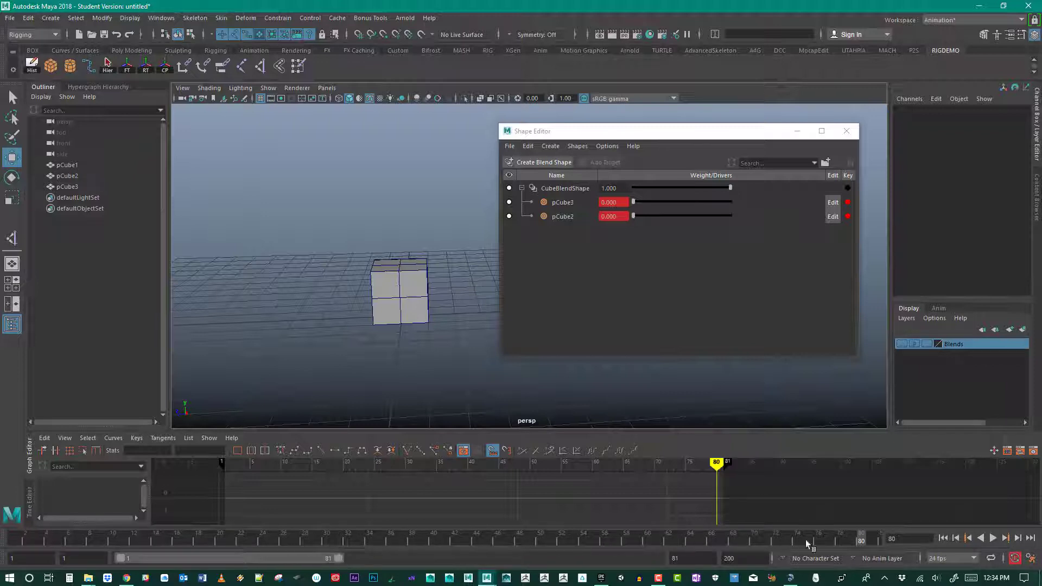
click(993, 538)
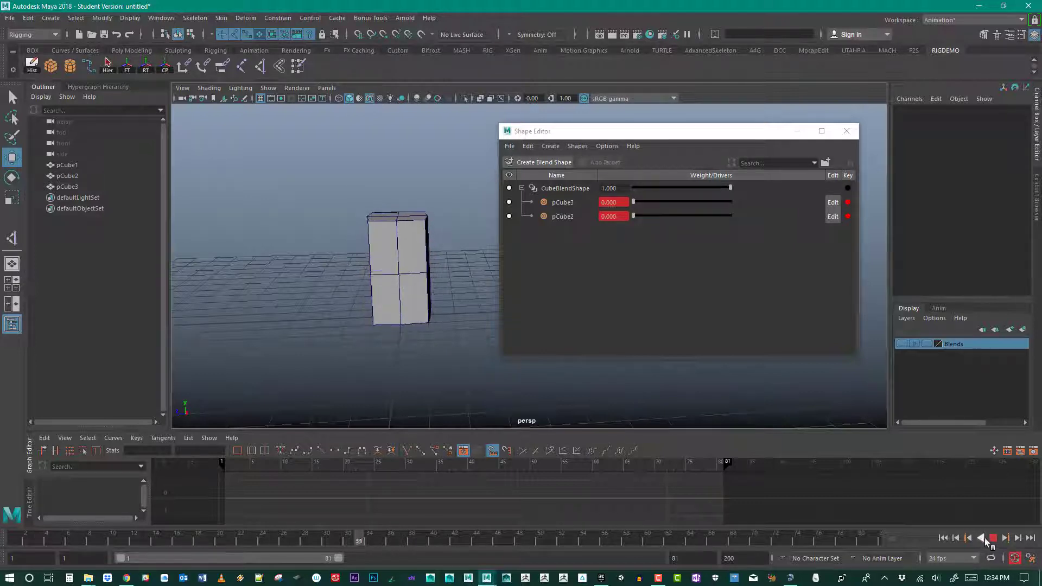
click(993, 539)
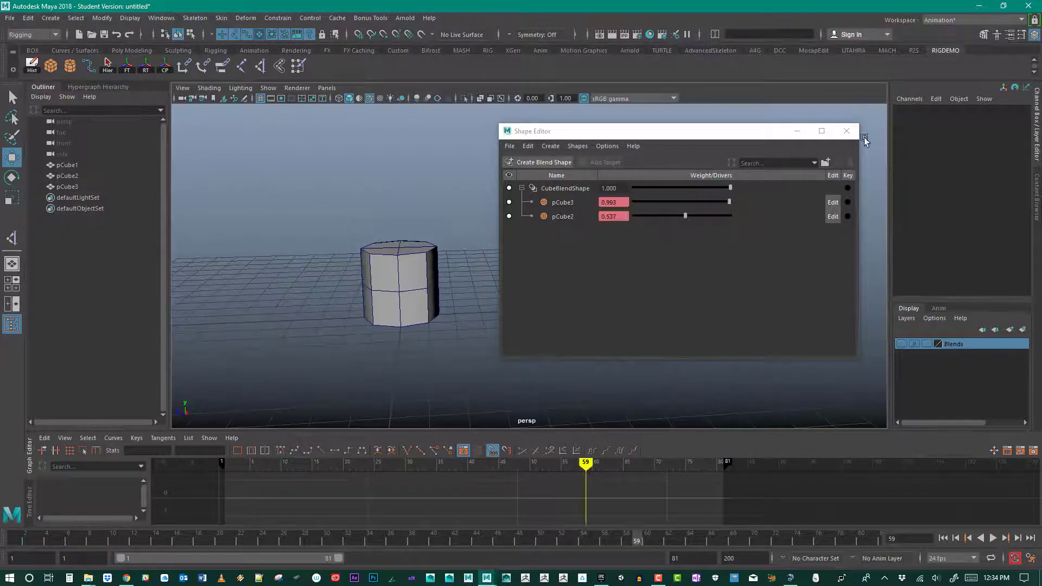
Close the Shape Editor and return to frame 1.
click(847, 131)
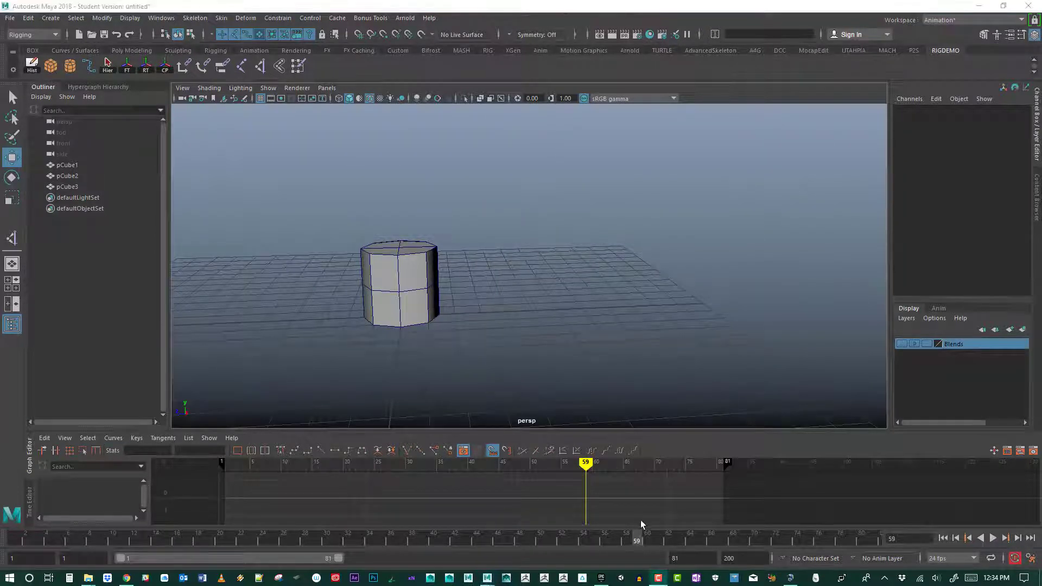
drag(283, 541, 14, 533)
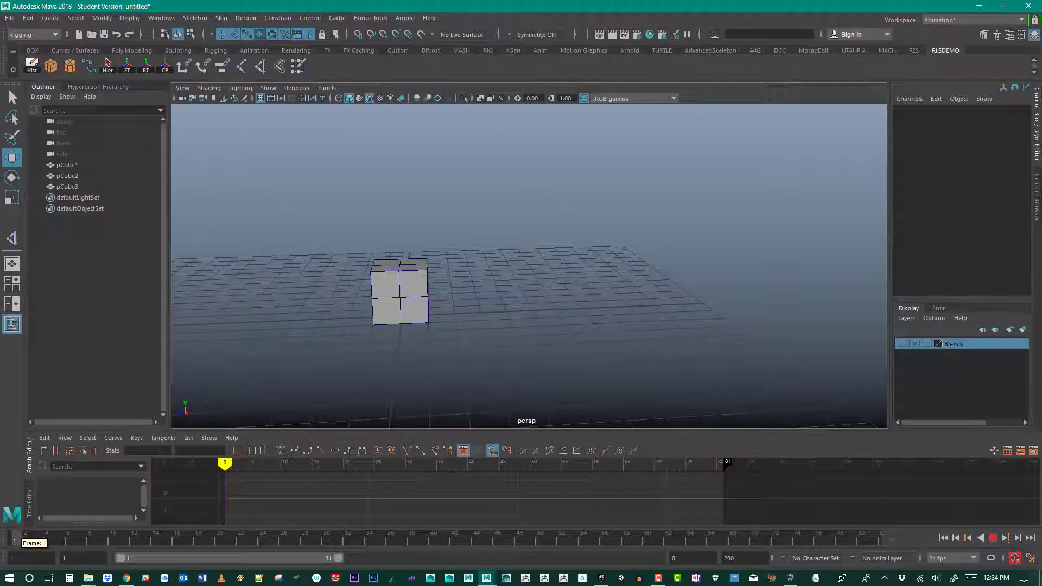
Select the plain cube, expand its CubeBlendShape input, and scrub to frame 45 and back to frame 1 to examine the weights.
alt+drag(466, 309, 411, 269)
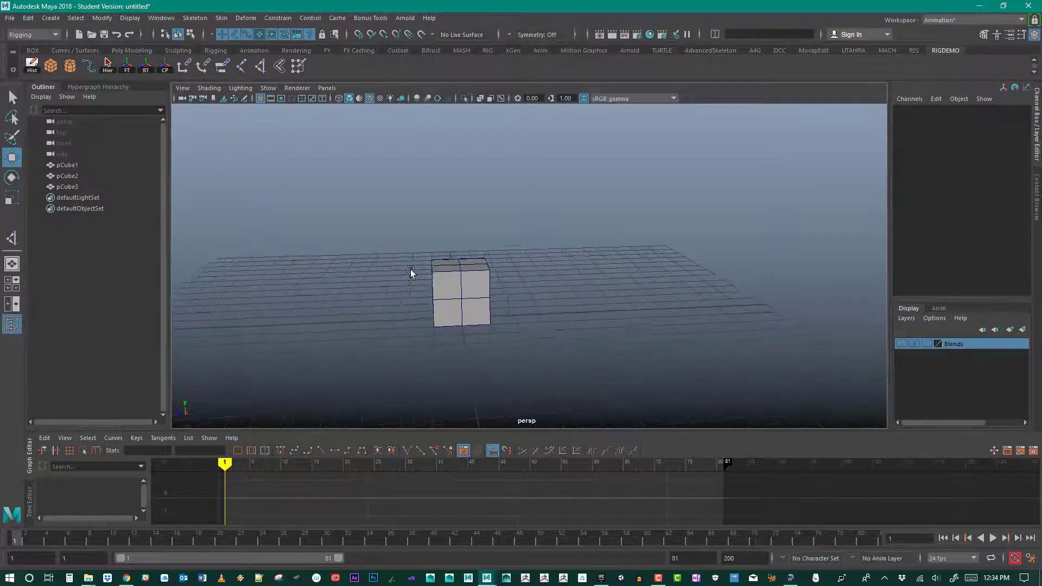
alt+right_drag(411, 269, 517, 288)
alt+drag(517, 288, 465, 268)
drag(385, 228, 481, 352)
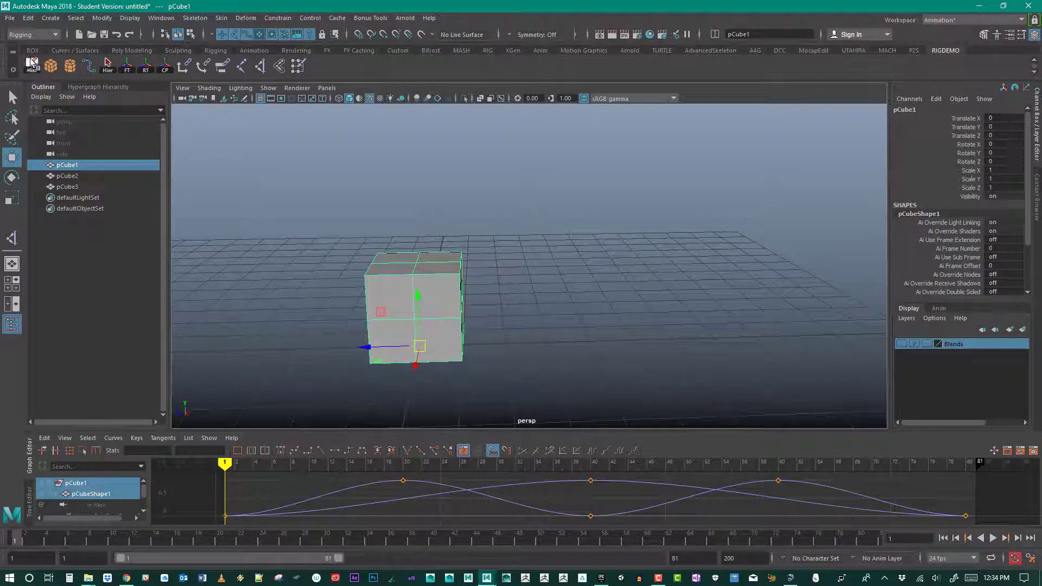
scroll(988, 219, down, 2)
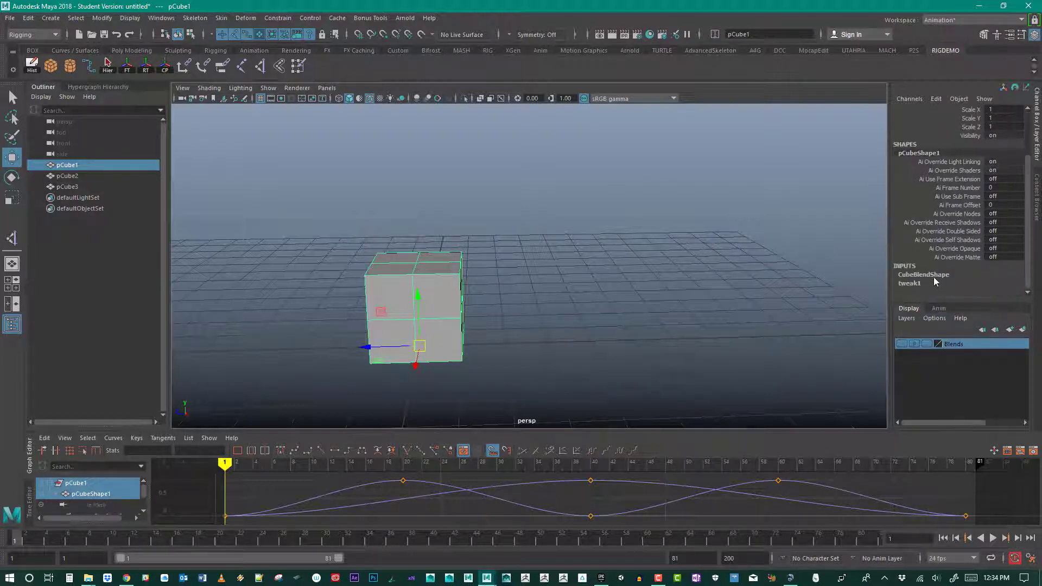
click(933, 275)
scroll(951, 248, down, 1)
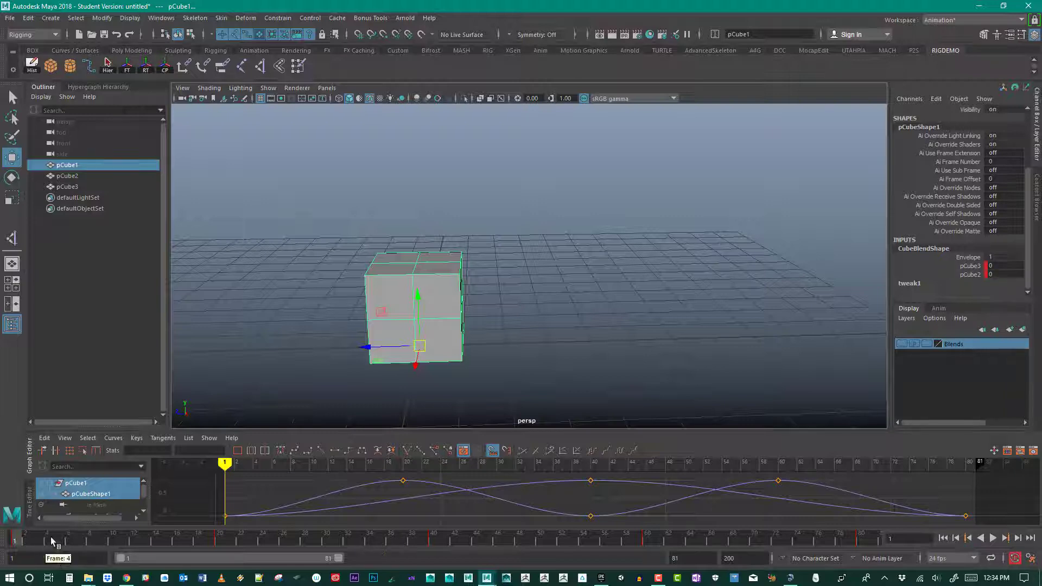
drag(52, 540, 487, 496)
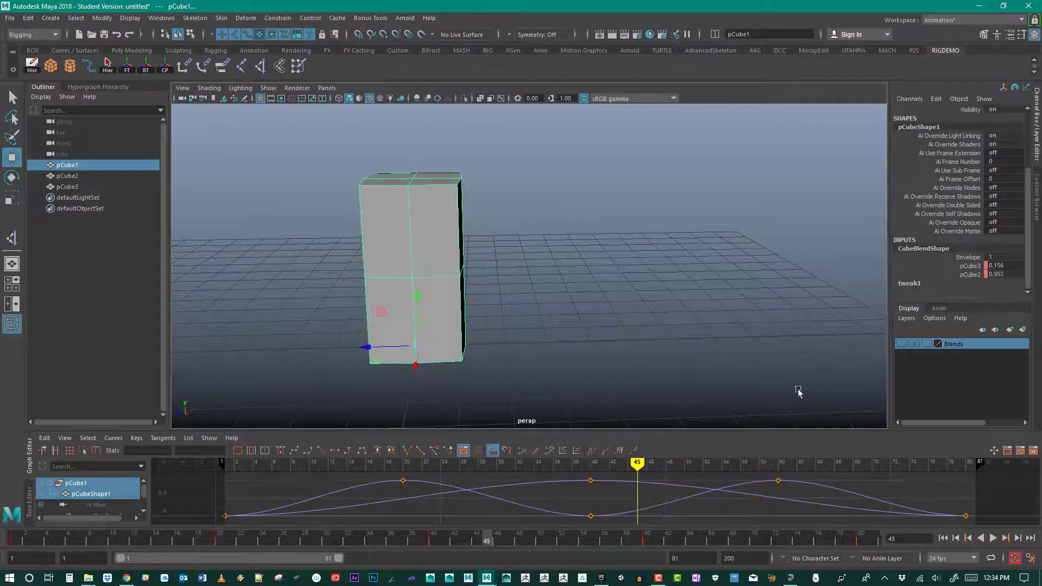
drag(456, 540, 10, 521)
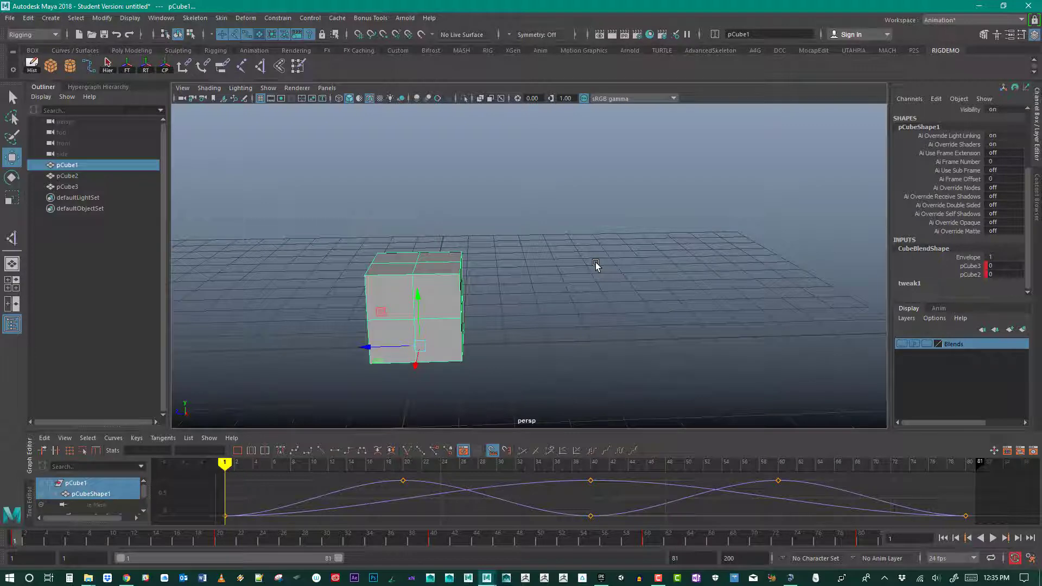
Reselect the plain cube, delete its construction history, and check its channels for remaining inputs.
click(334, 222)
click(426, 302)
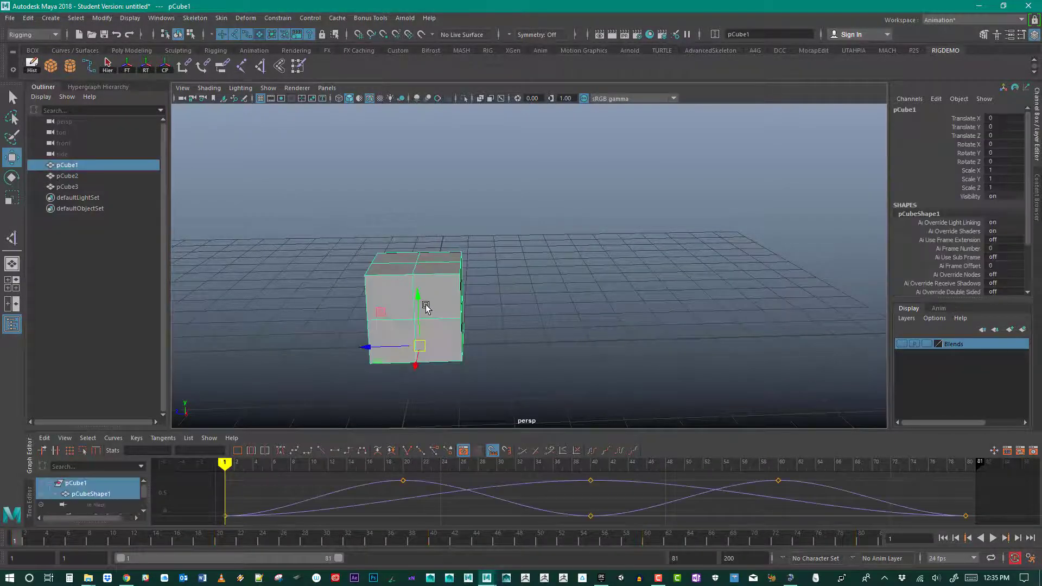
click(32, 64)
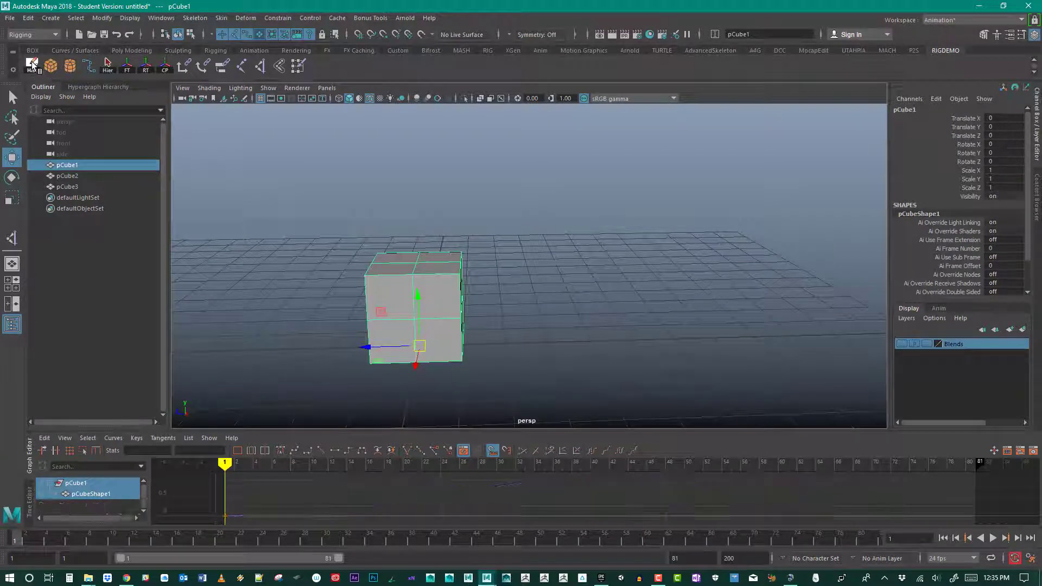
scroll(914, 235, down, 2)
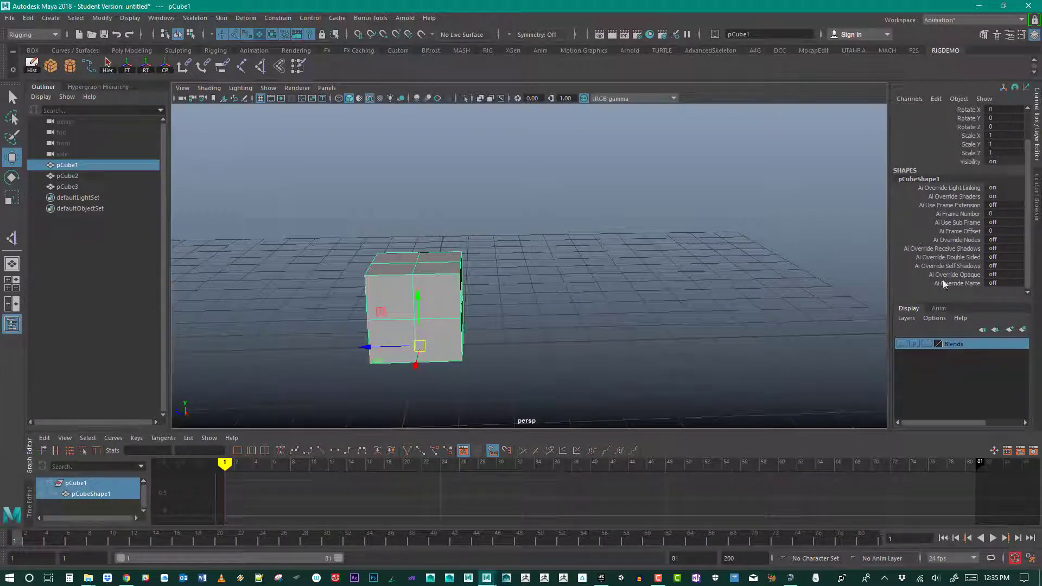
scroll(687, 245, up, 5)
scroll(686, 245, down, 6)
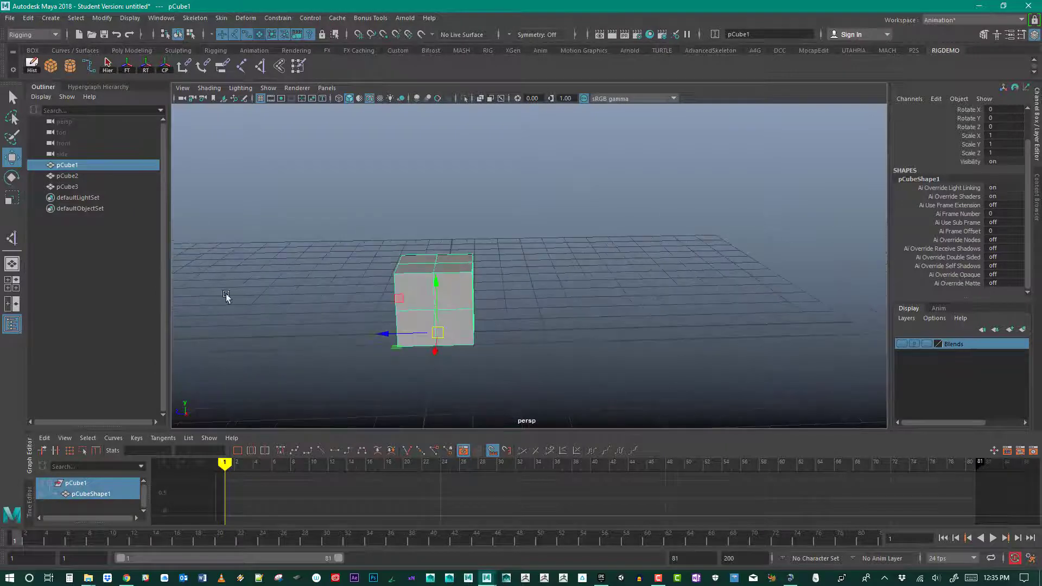
Make the Blends layer visible and delete its two target cubes, pCube2 and pCube3.
click(905, 343)
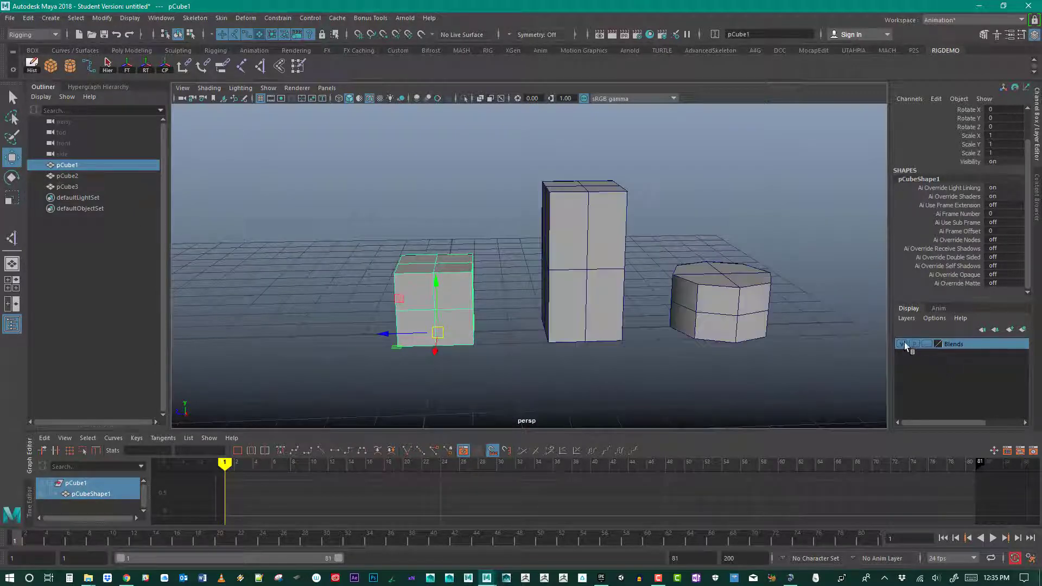
click(77, 175)
shift+click(77, 185)
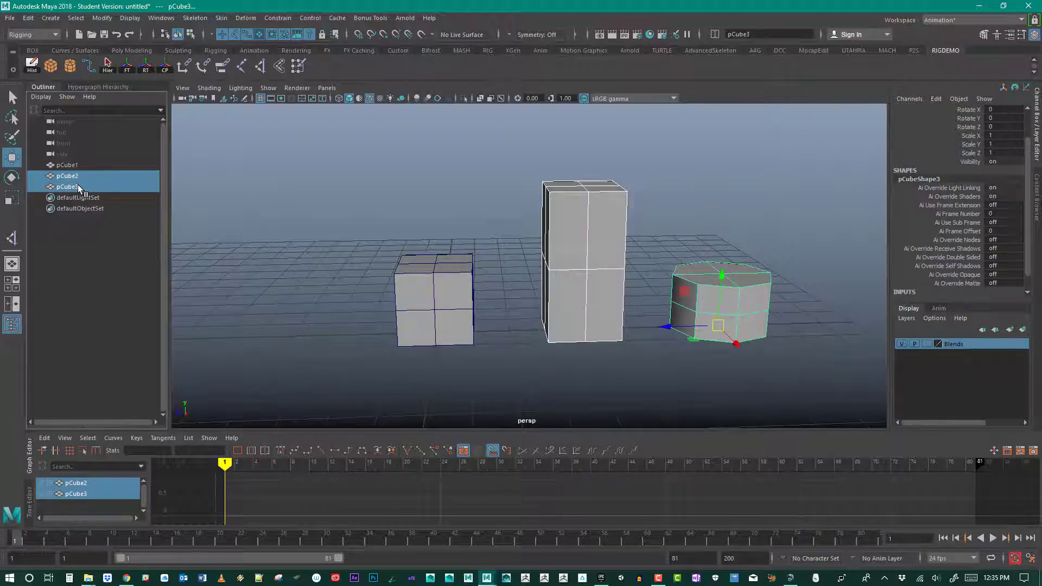
key(Delete)
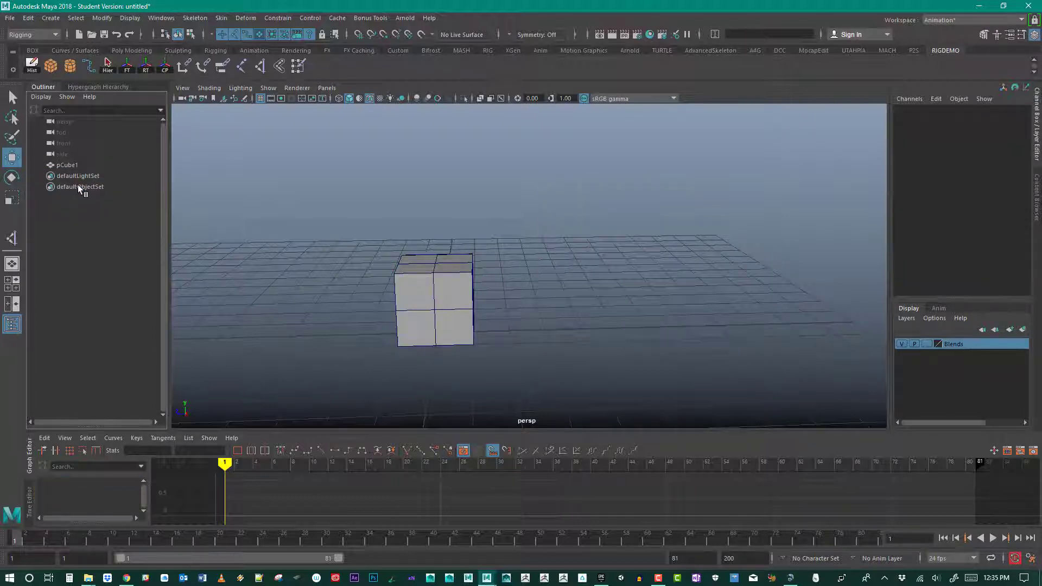
Select the remaining plain cube, pCube1.
drag(331, 222, 387, 289)
alt+right_drag(387, 289, 459, 301)
mouse_move(459, 301)
alt+mouse_down()
mouse_move(465, 319)
mouse_move(472, 310)
alt+mouse_up()
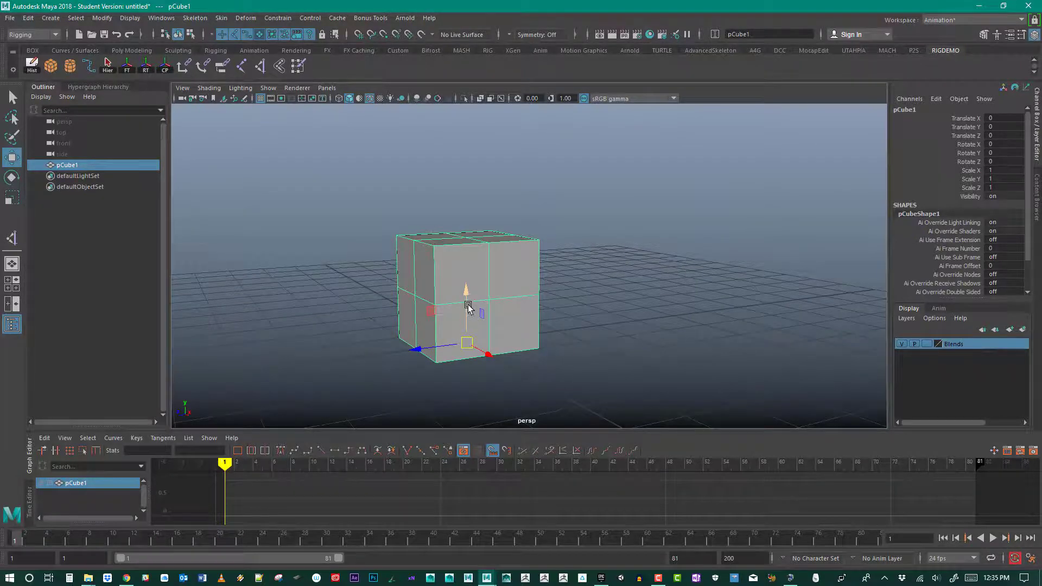
alt+drag(468, 308, 408, 287)
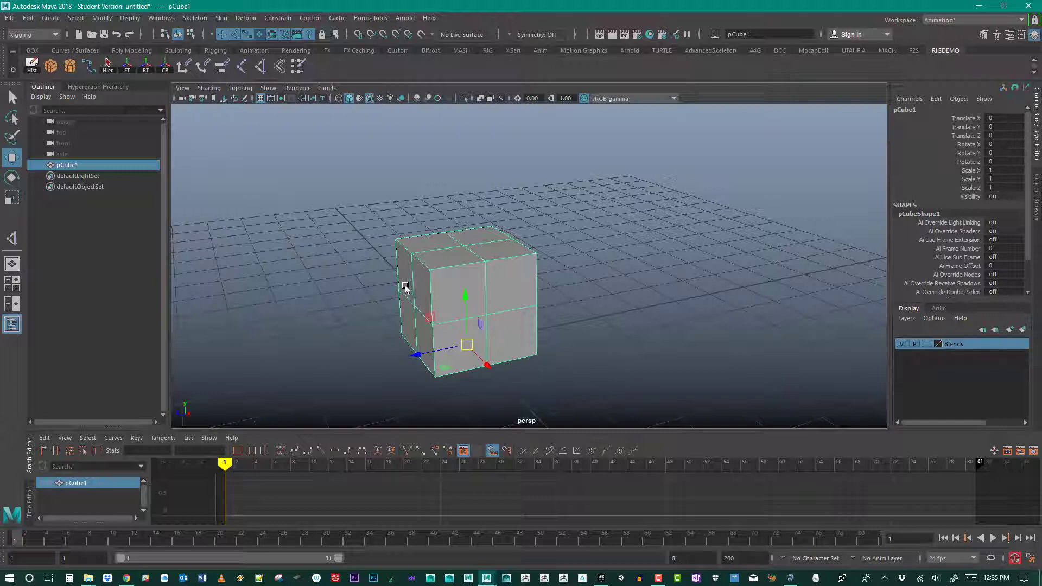
Reset the Lattice options to their defaults and create a lattice with 2, 5, 2 divisions around pCube1.
alt+drag(334, 302, 422, 324)
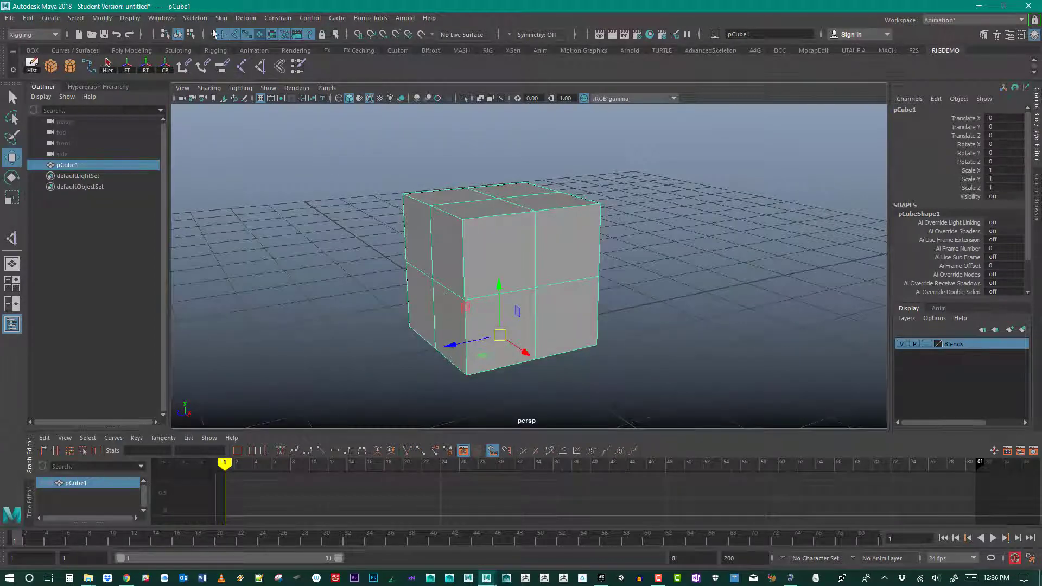
click(245, 17)
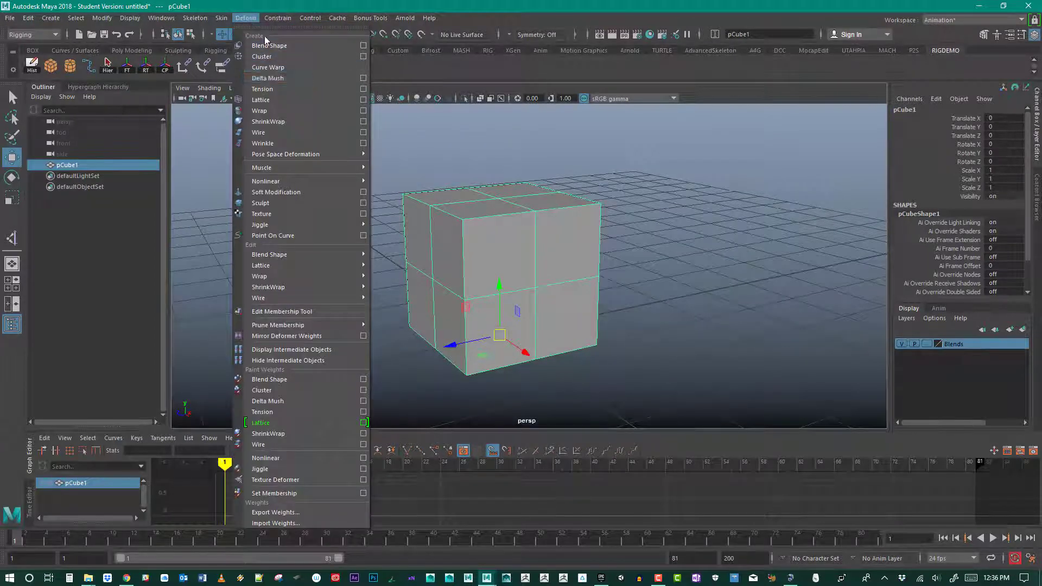
click(364, 99)
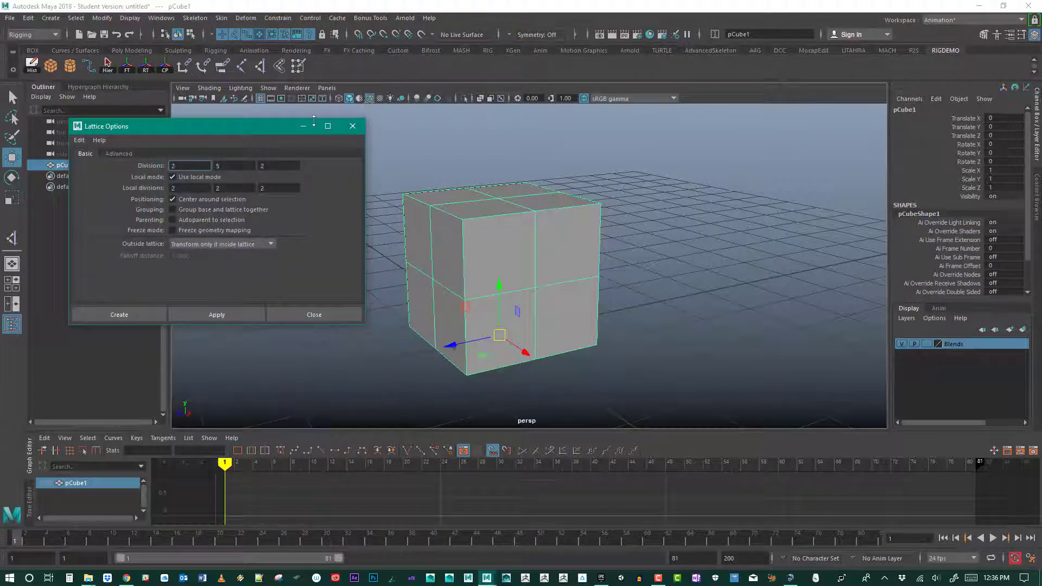
click(79, 140)
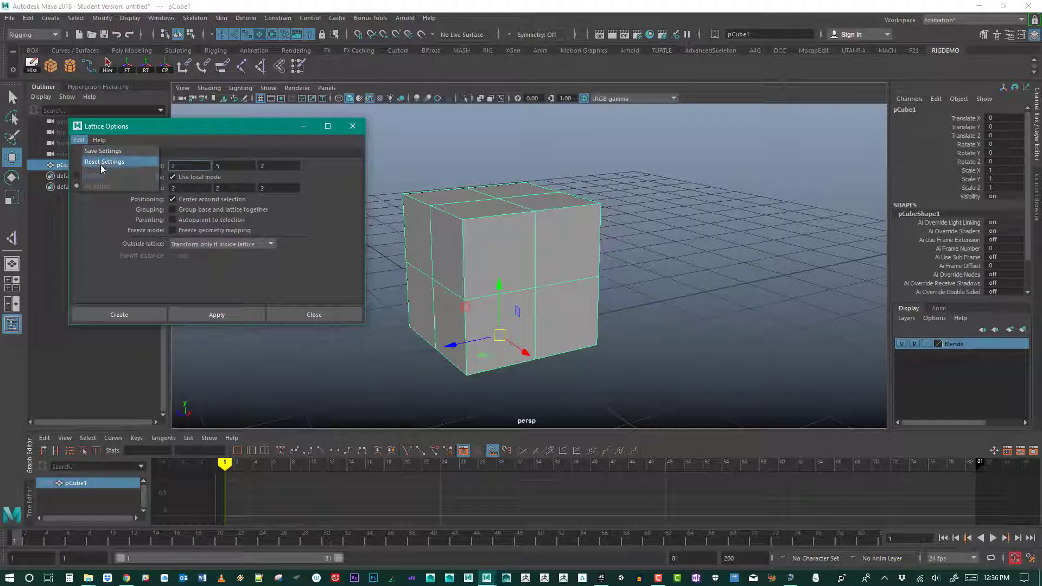
click(100, 164)
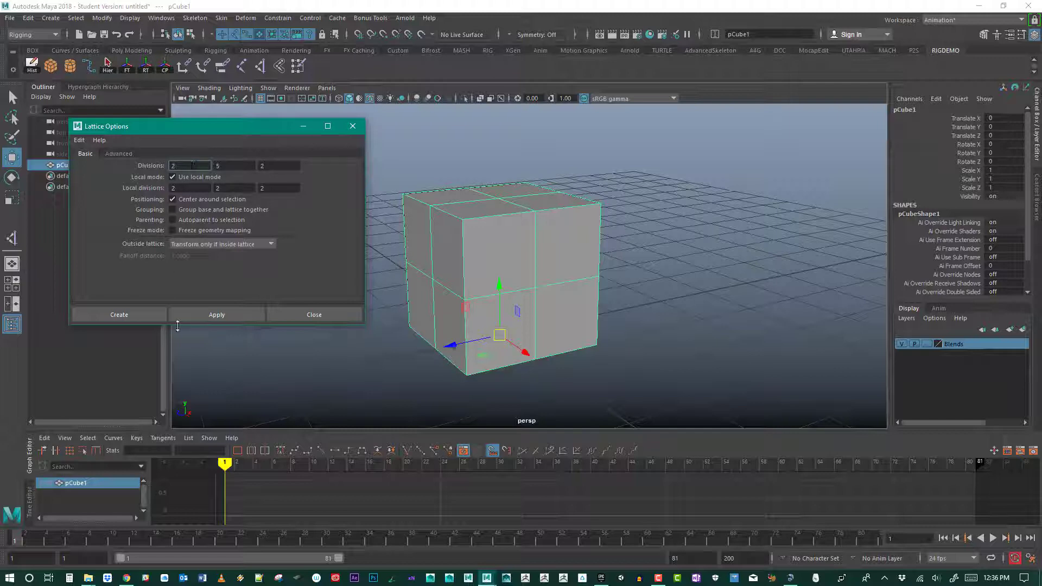
click(105, 314)
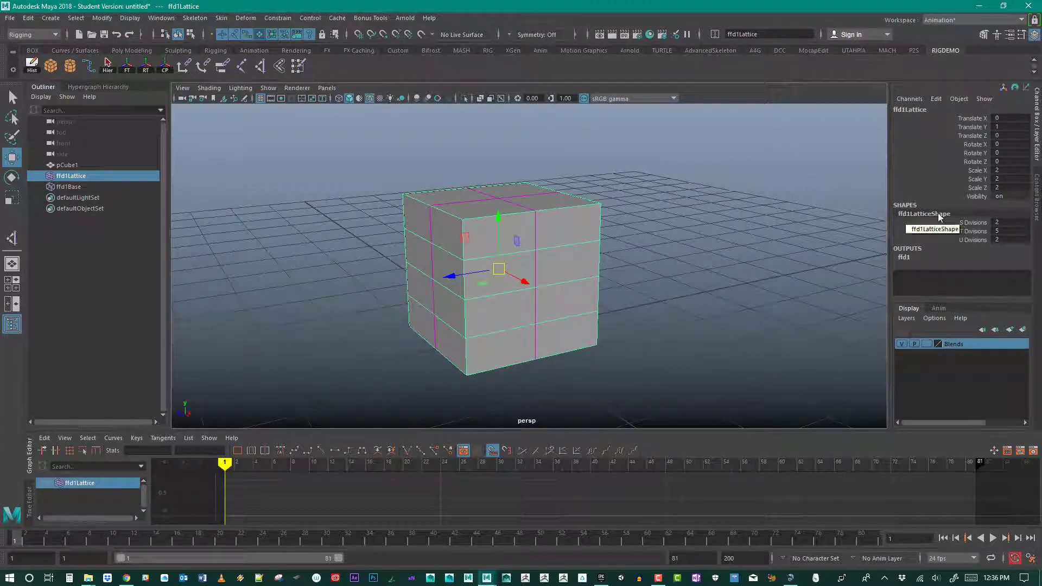
Try the lattice with S Divisions at 5, and return it to 2.
click(975, 223)
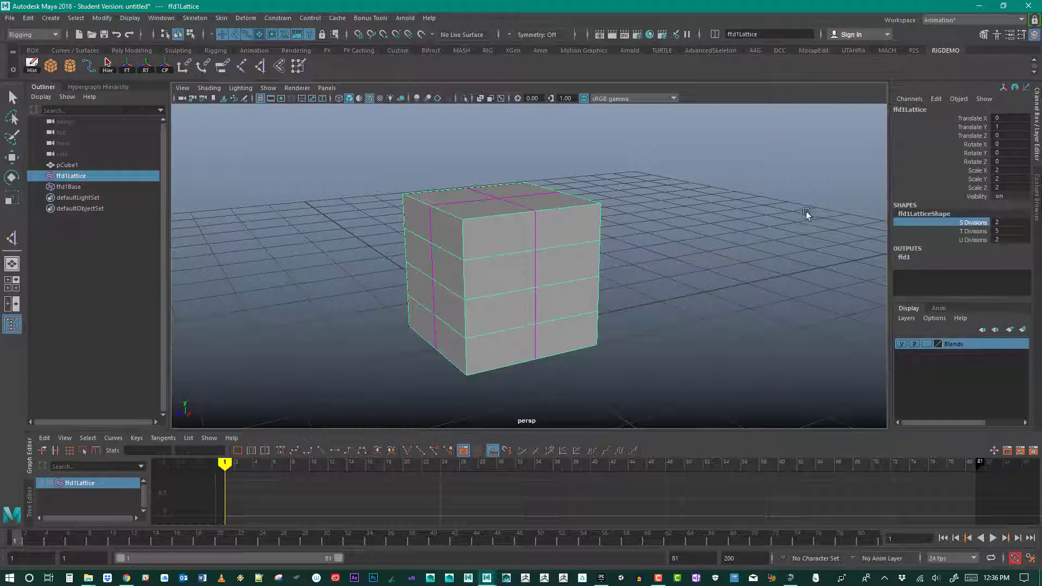
mouse_move(806, 212)
middle_down()
mouse_move(843, 211)
mouse_move(812, 211)
middle_up()
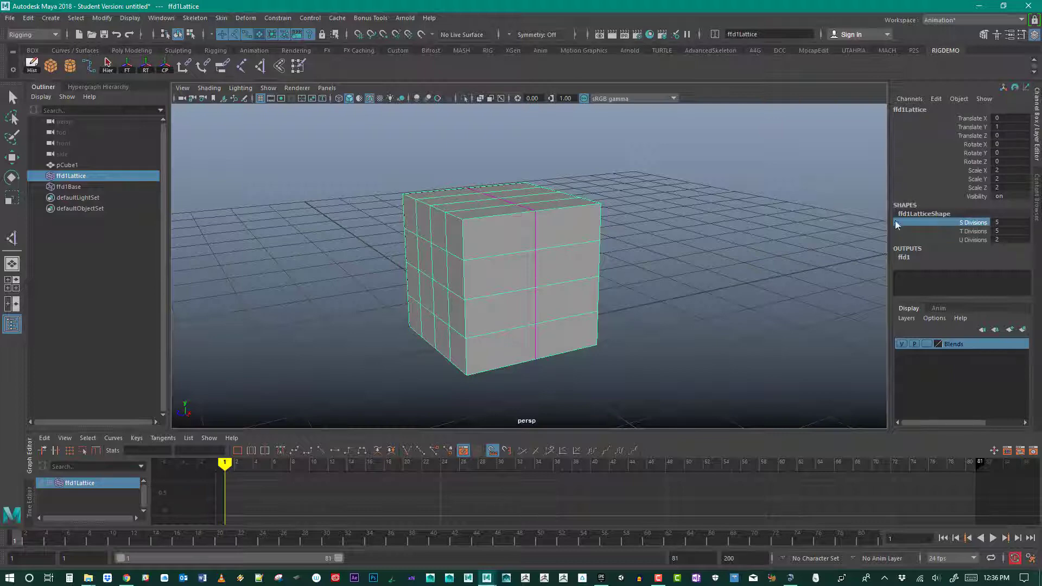
mouse_move(721, 212)
middle_down()
mouse_move(785, 207)
mouse_move(705, 211)
middle_up()
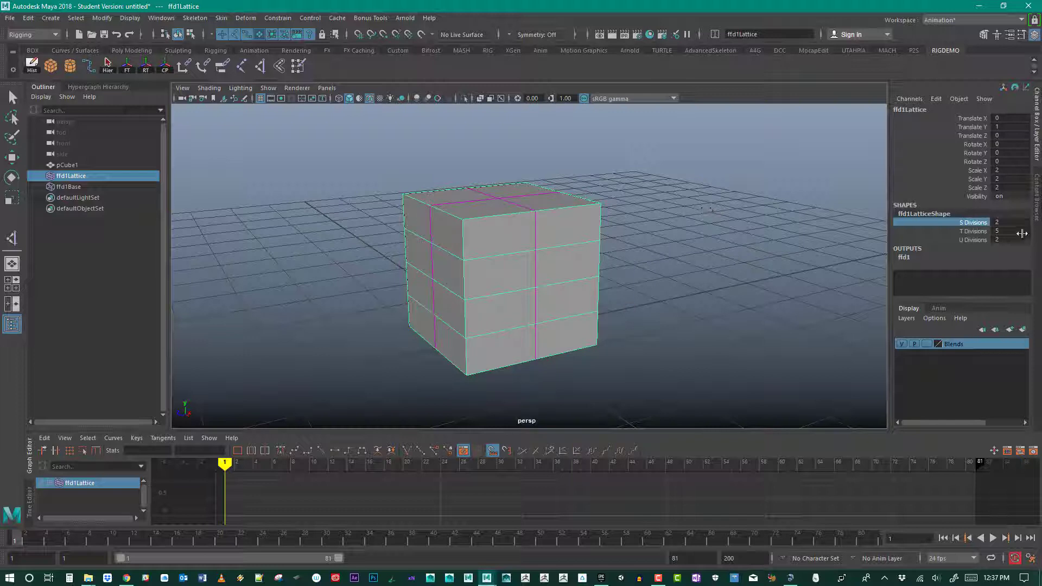
Set the lattice's T Divisions to 3 and clear the selection.
click(980, 232)
middle_drag(842, 221, 826, 219)
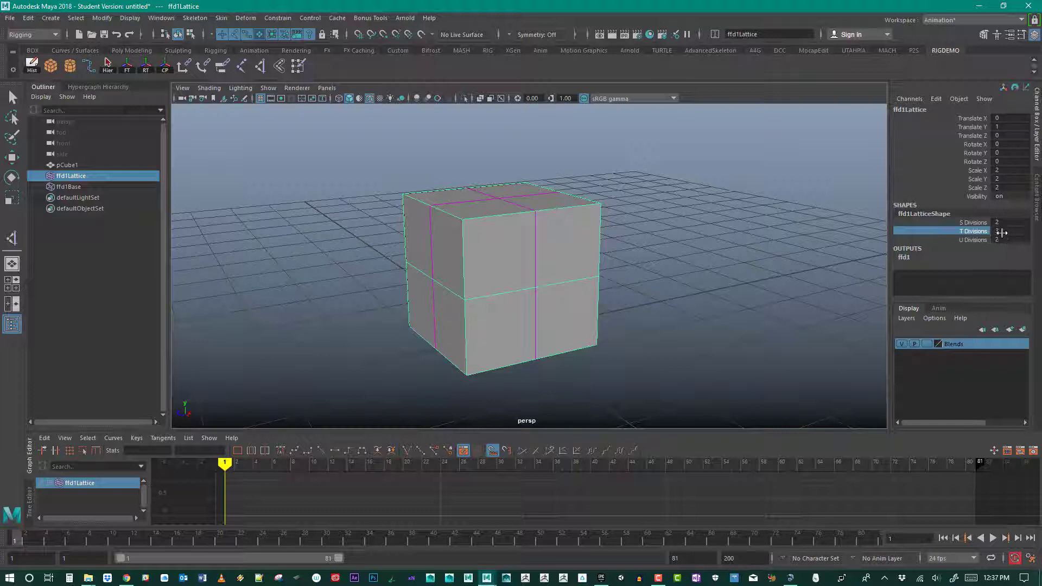
click(796, 197)
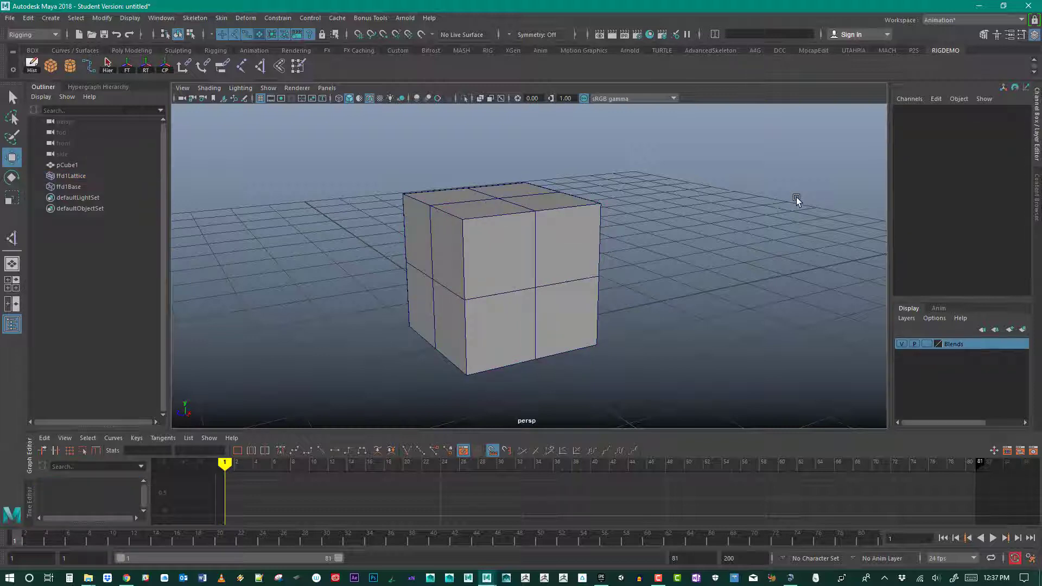
Center the pivot of pCube1 and scale it uniformly to about 0.912 so it sits inside the lattice.
click(70, 176)
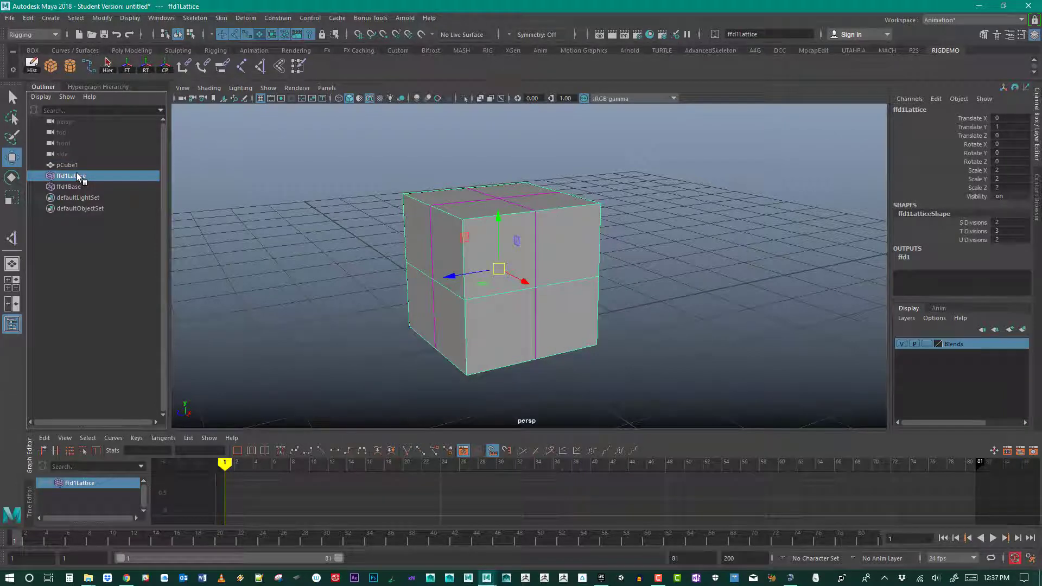
click(68, 165)
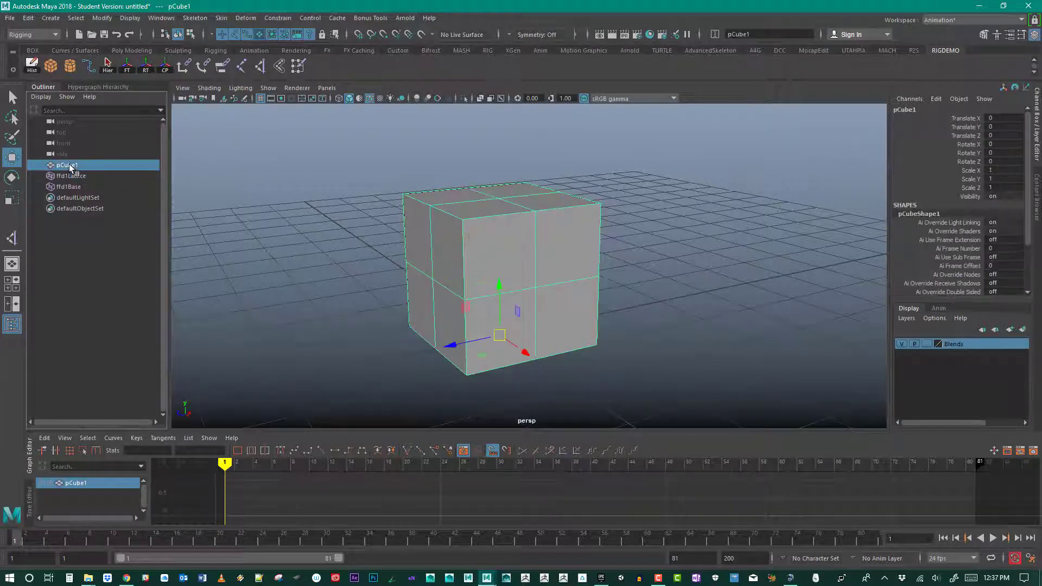
click(165, 67)
key(r)
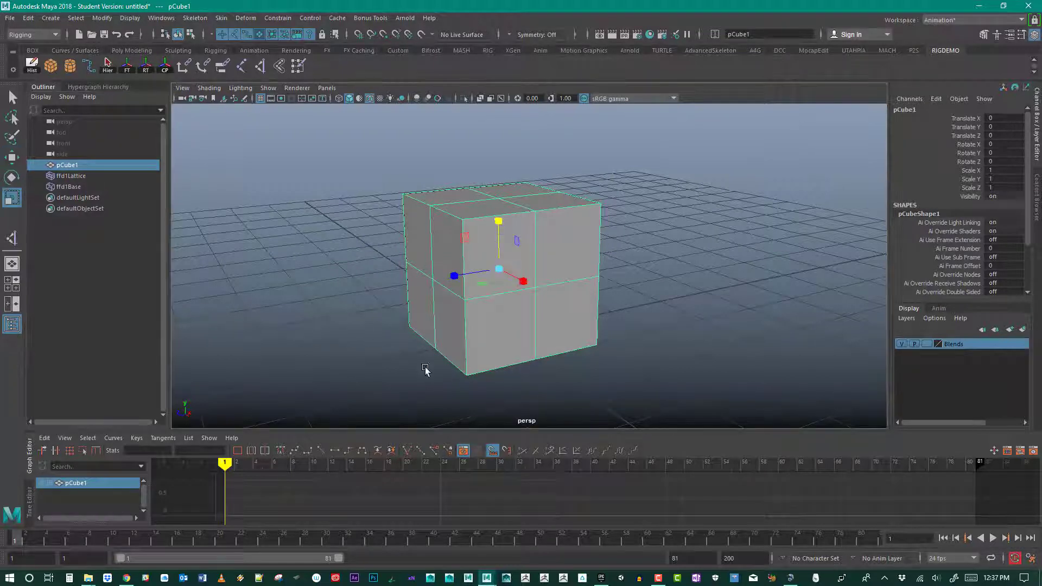
drag(500, 271, 488, 272)
click(307, 273)
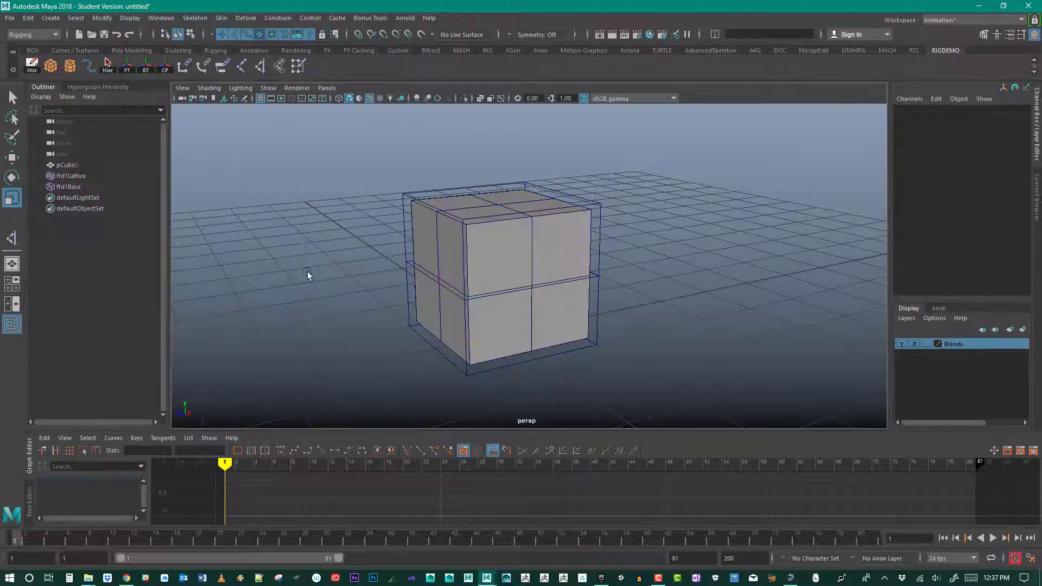
click(485, 251)
click(251, 265)
alt+drag(317, 323, 288, 278)
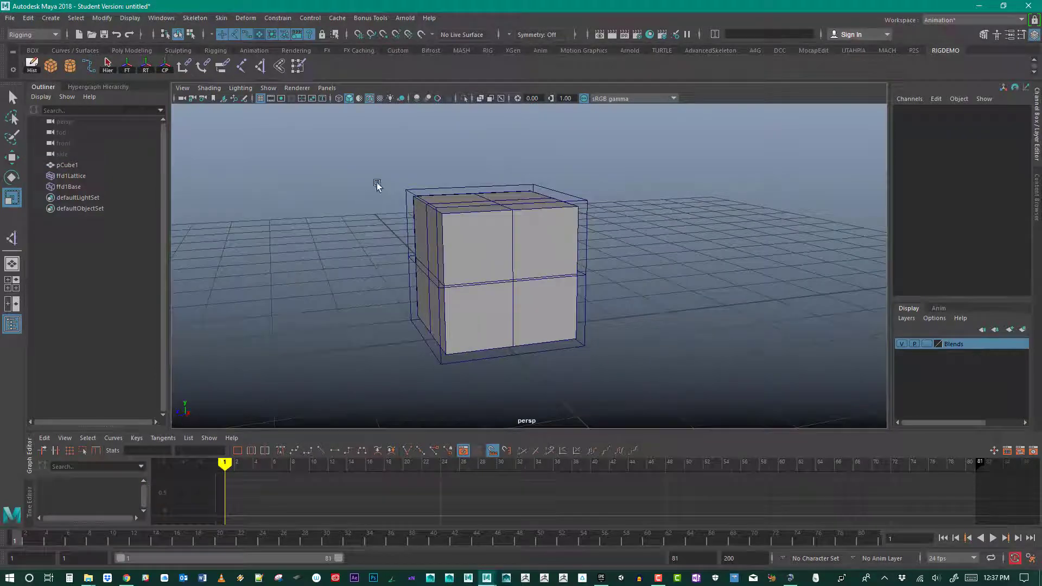
Switch the lattice to lattice-point selection and pull its upper back corner point outward to deform the cube.
click(407, 204)
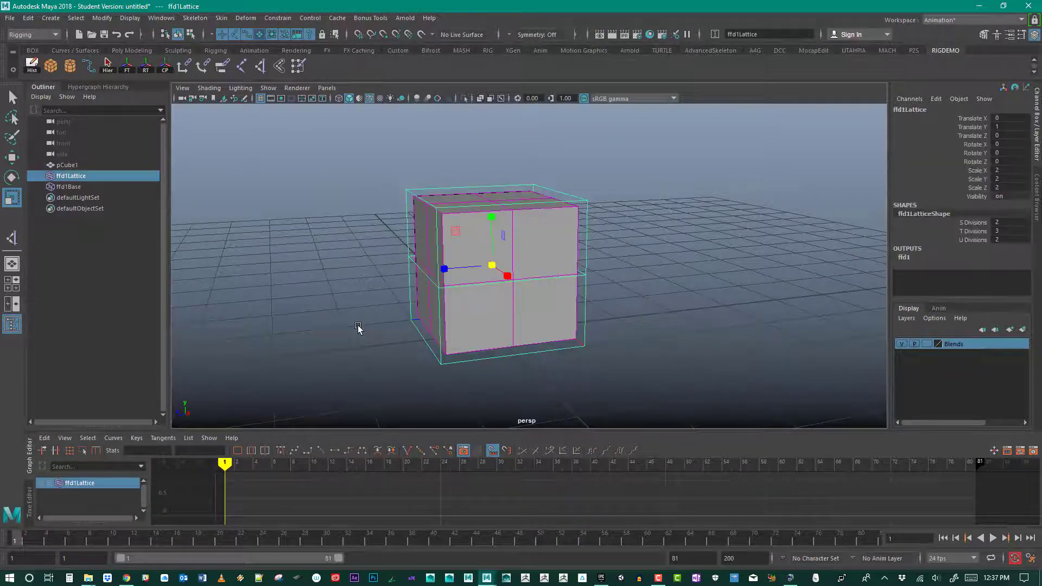
key(w)
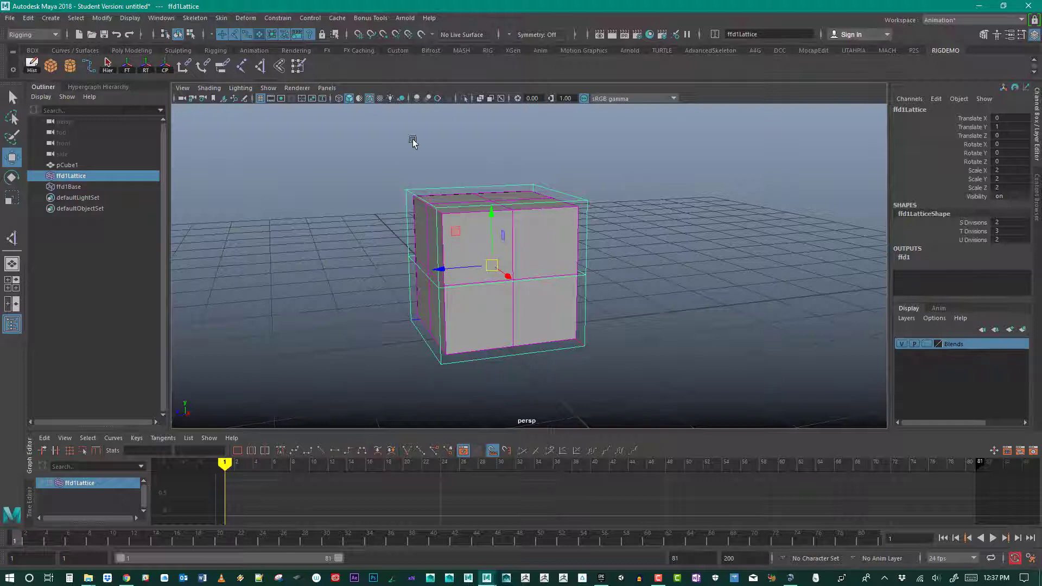
right_drag(408, 194, 401, 159)
drag(378, 162, 352, 171)
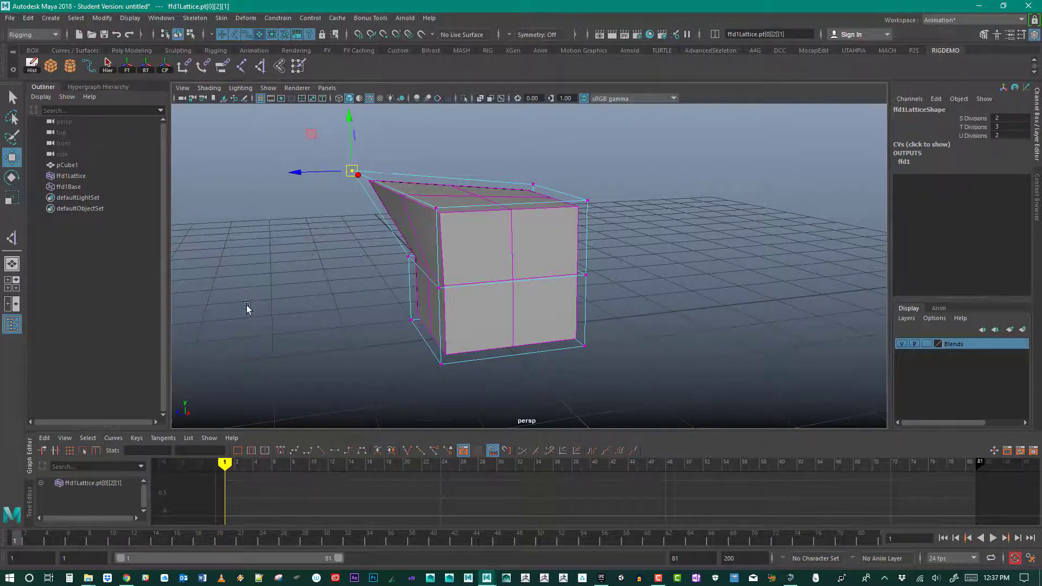
Pull the lattice's opposite upper corner point outward from the cube.
alt+drag(247, 308, 344, 287)
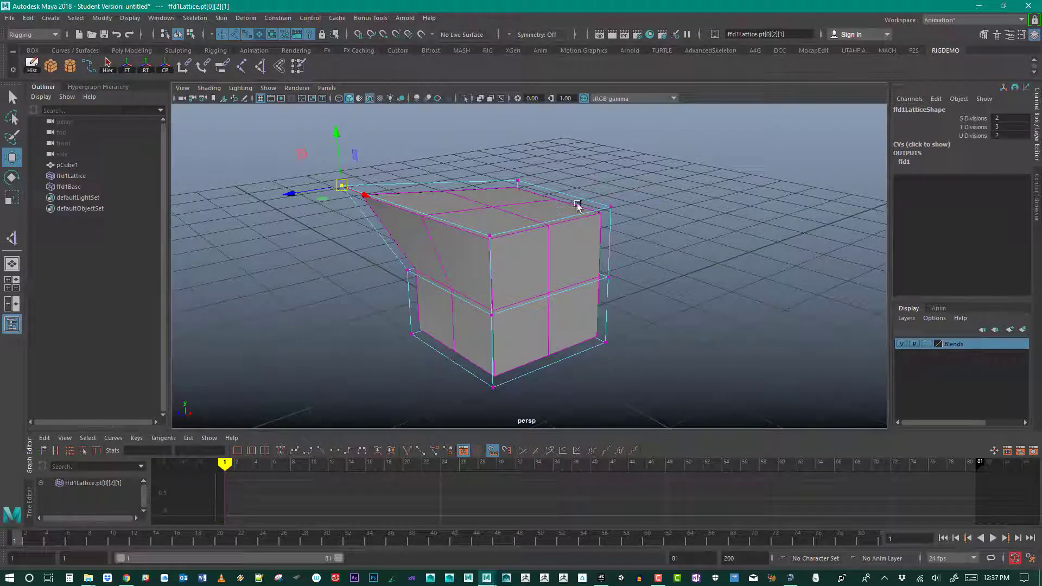
click(610, 207)
drag(611, 207, 635, 197)
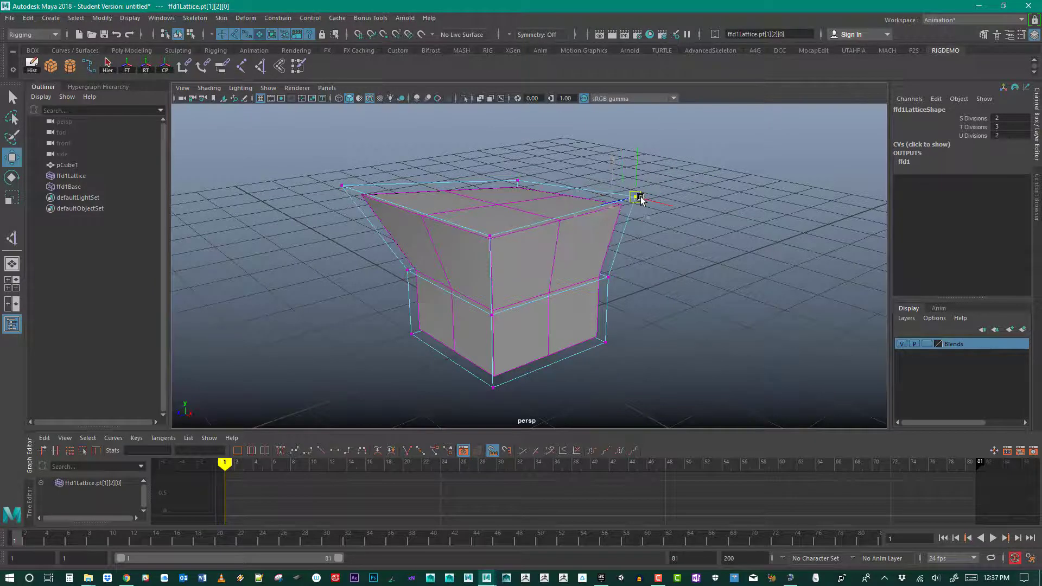
click(553, 185)
Undo both lattice point moves and clear the selection.
key(ctrl+z)
key(ctrl+z)
key(ctrl+z)
key(ctrl+z)
key(ctrl+z)
key(ctrl+z)
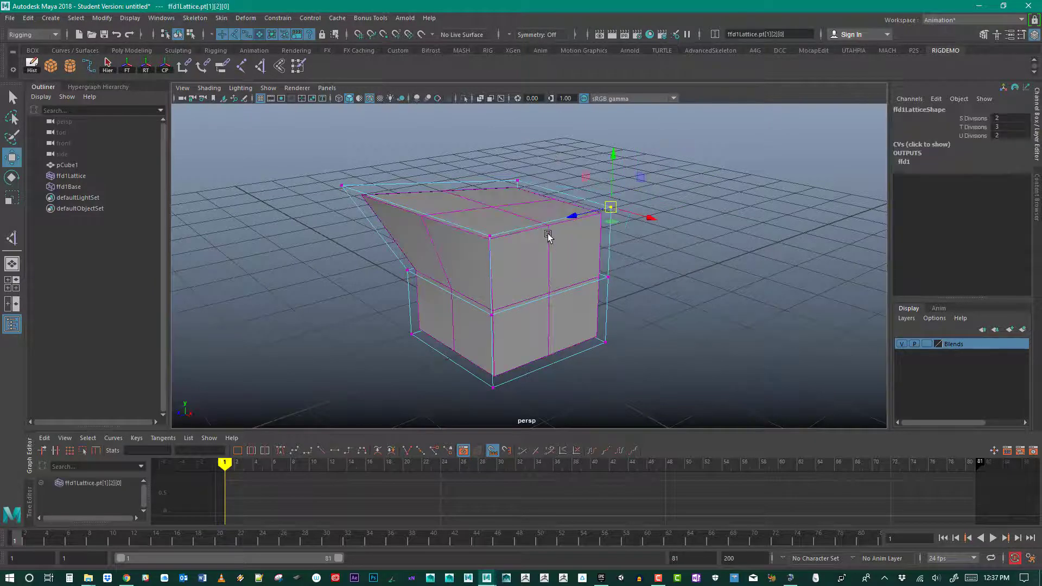
click(613, 198)
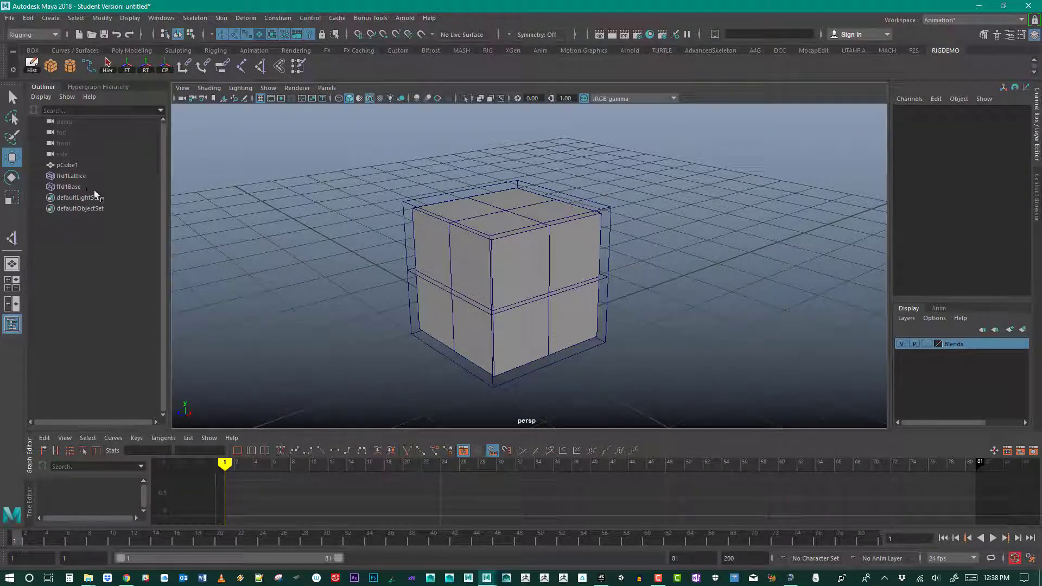
Delete the construction history of pCube1 to remove its lattice deformer.
click(71, 165)
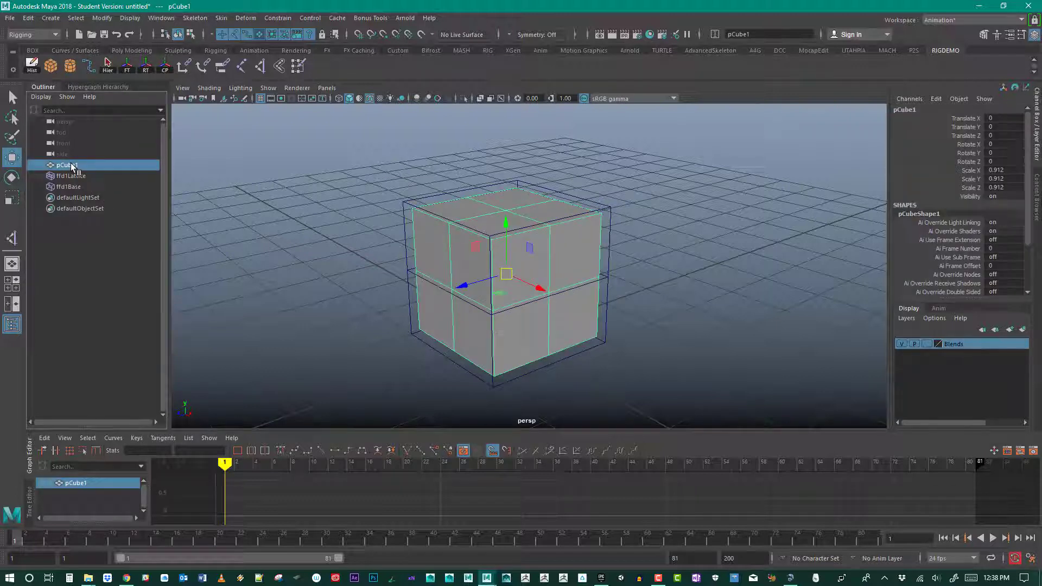
click(32, 65)
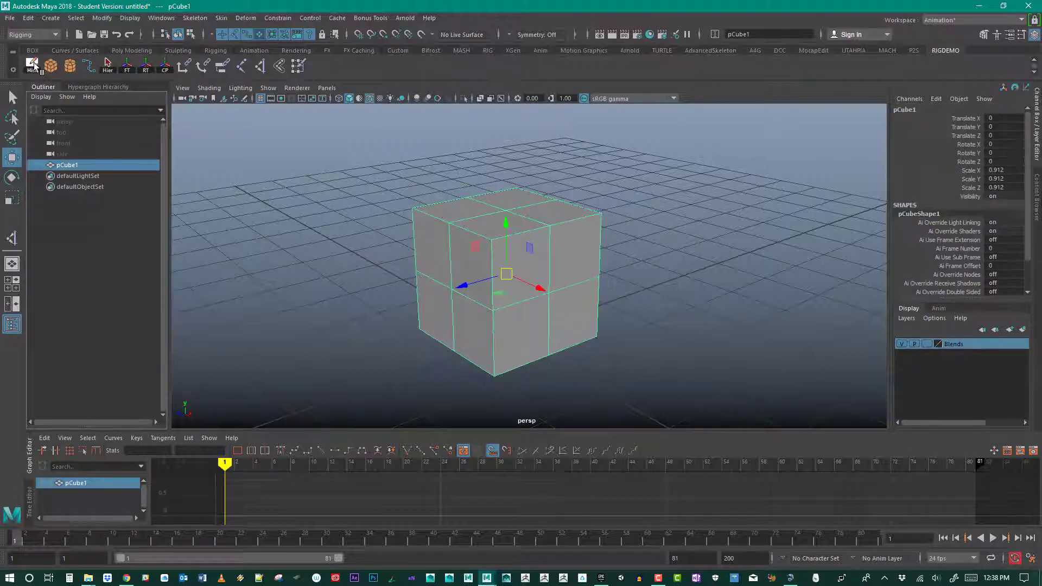
alt+drag(382, 308, 363, 289)
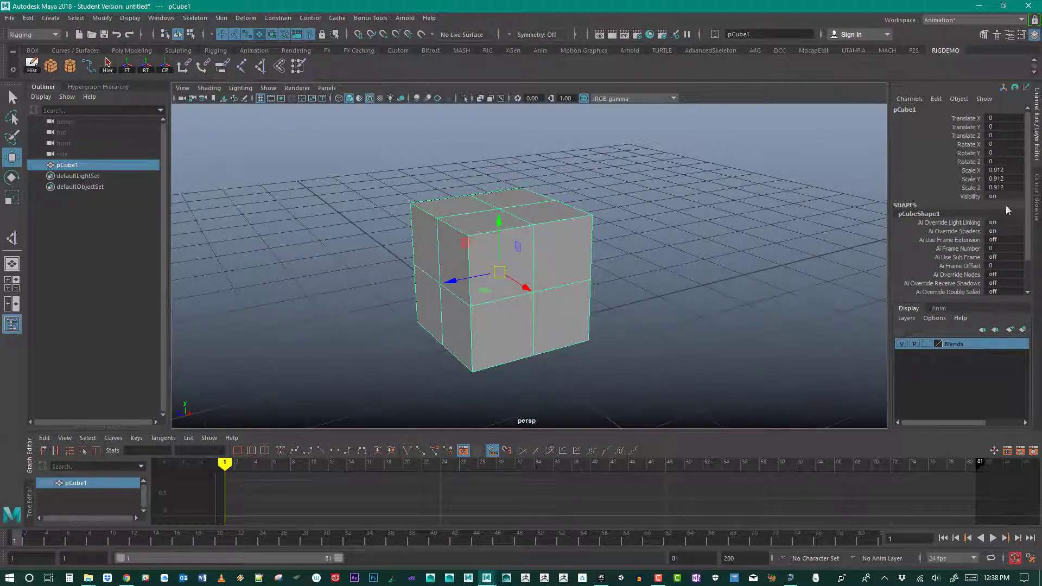
Set Scale X, Y and Z of pCube1 to 1 and deselect the cube.
drag(1009, 169, 1012, 188)
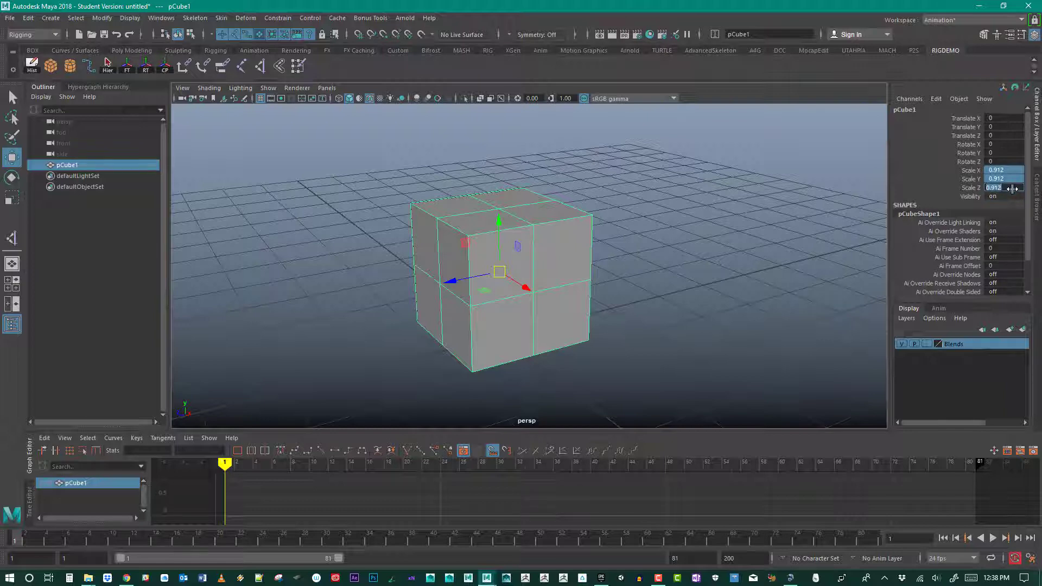
text(1)
key(Return)
click(689, 275)
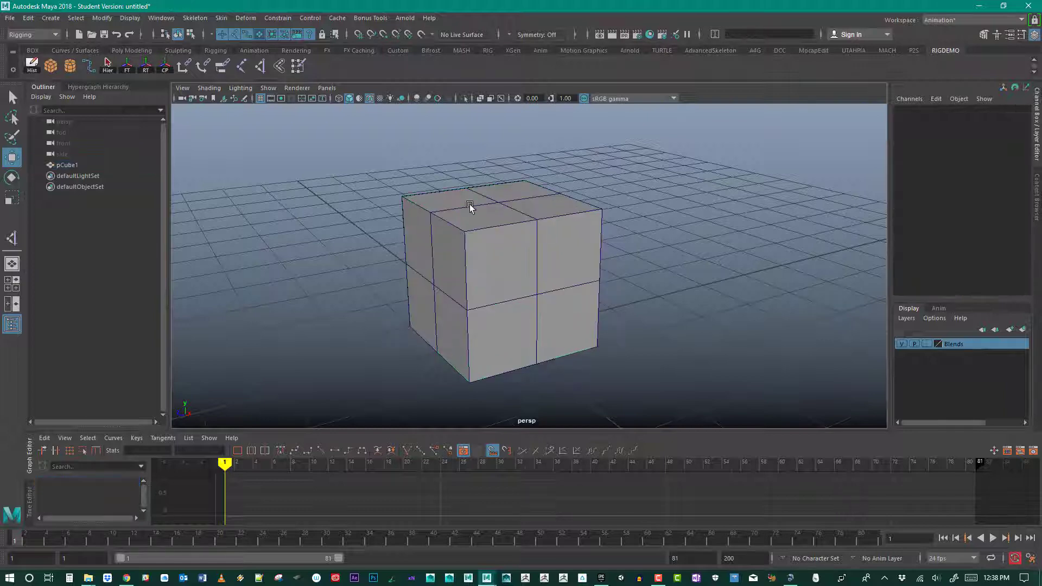
Switch to the Modeling menu set and apply Smooth to pCube1.
click(556, 270)
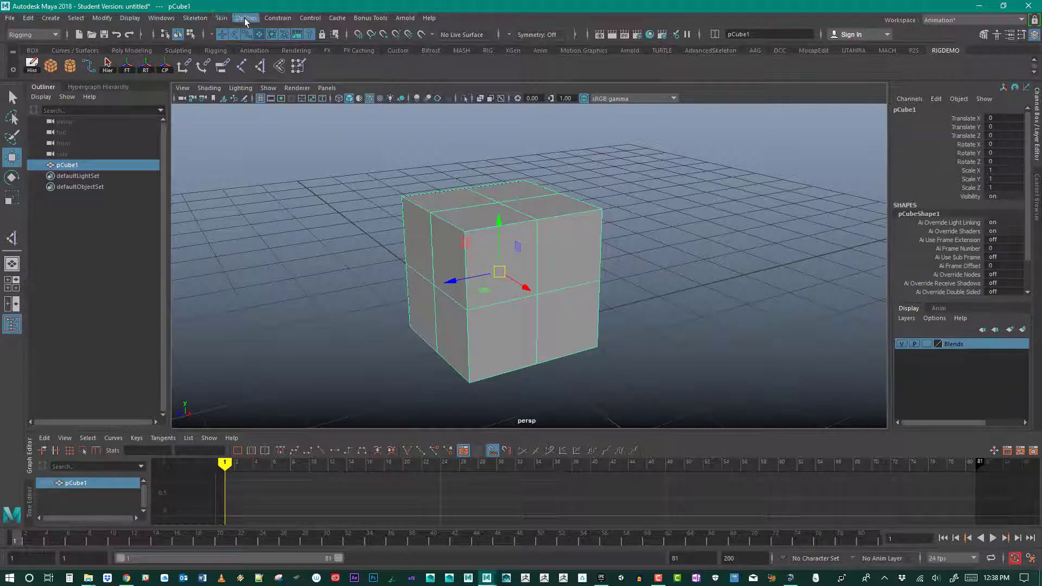
click(35, 34)
click(32, 46)
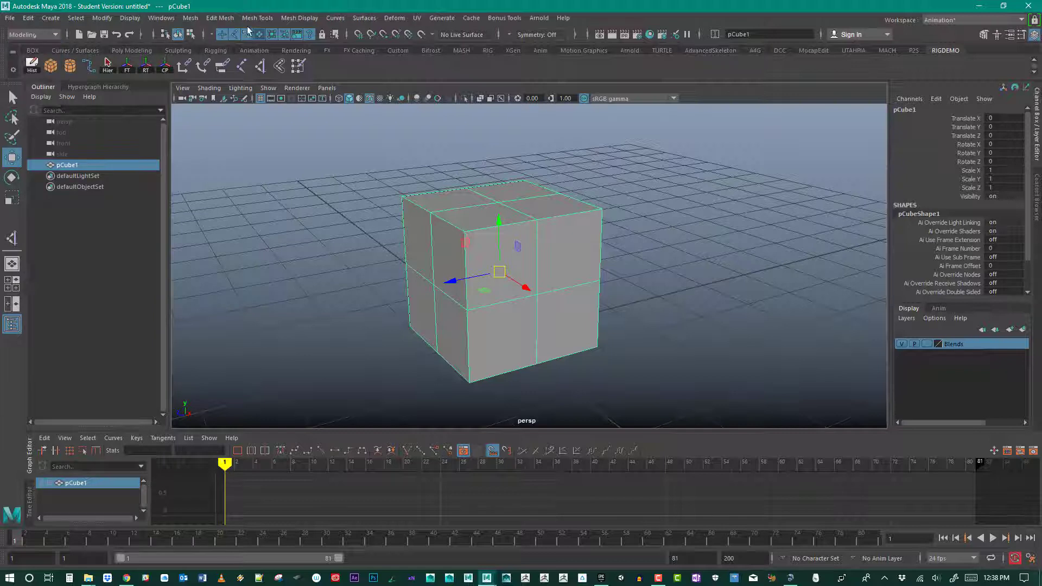
click(190, 18)
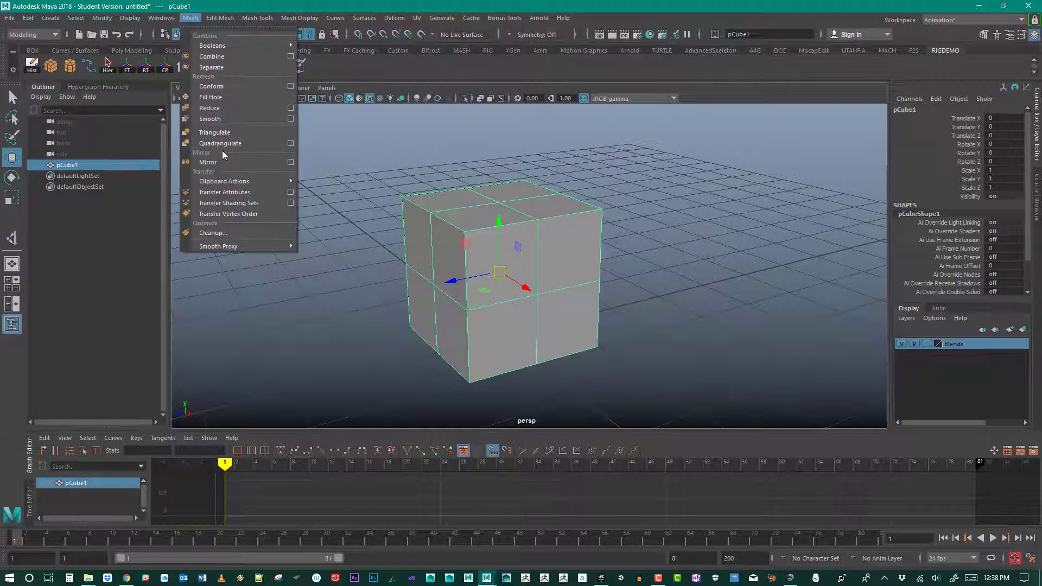
click(210, 119)
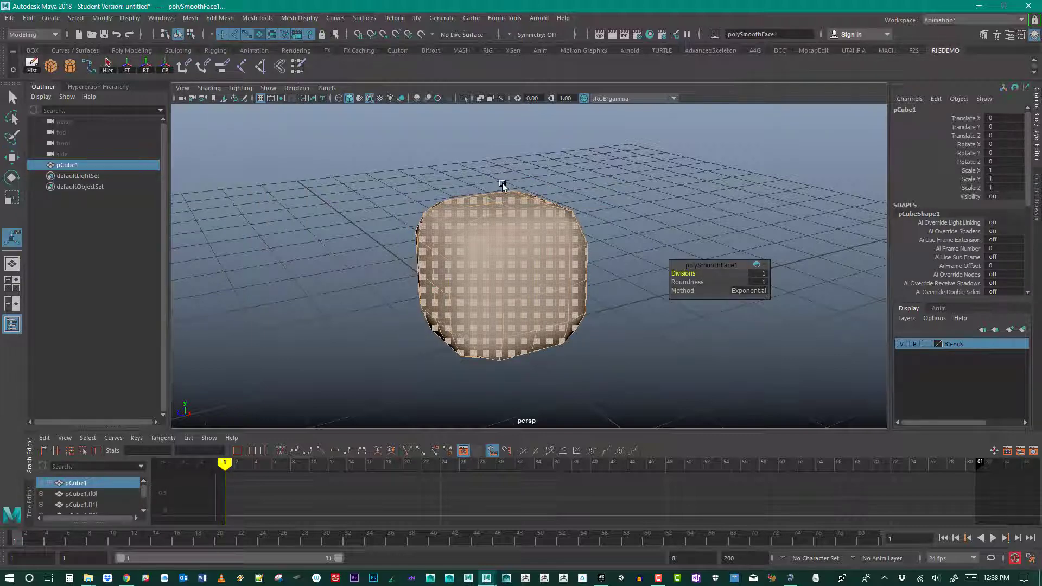
Return to object selection on the smoothed cube, set the smooth Divisions to 2, and deselect it.
click(501, 183)
click(543, 264)
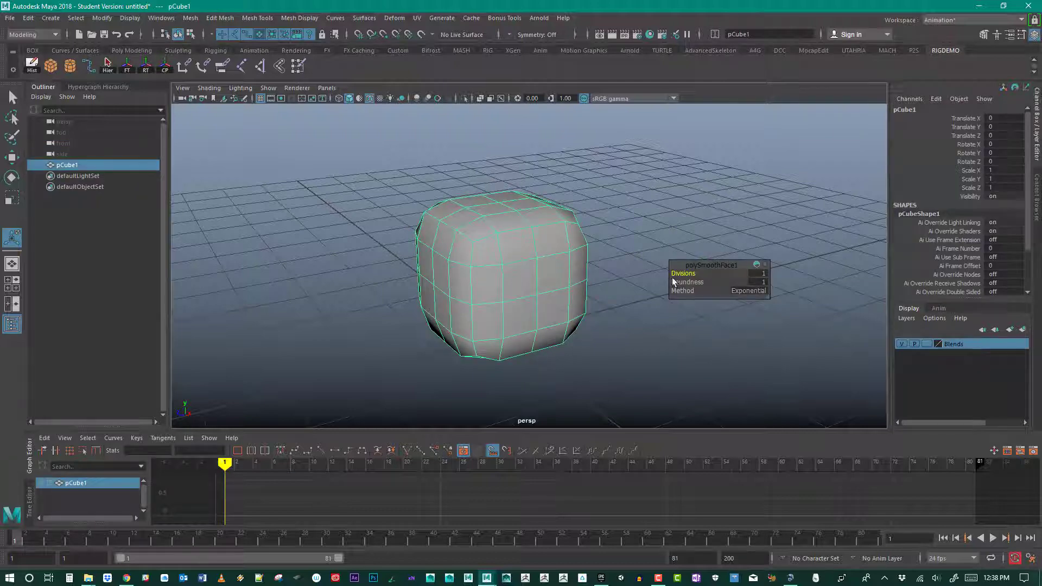
click(760, 274)
key(Return)
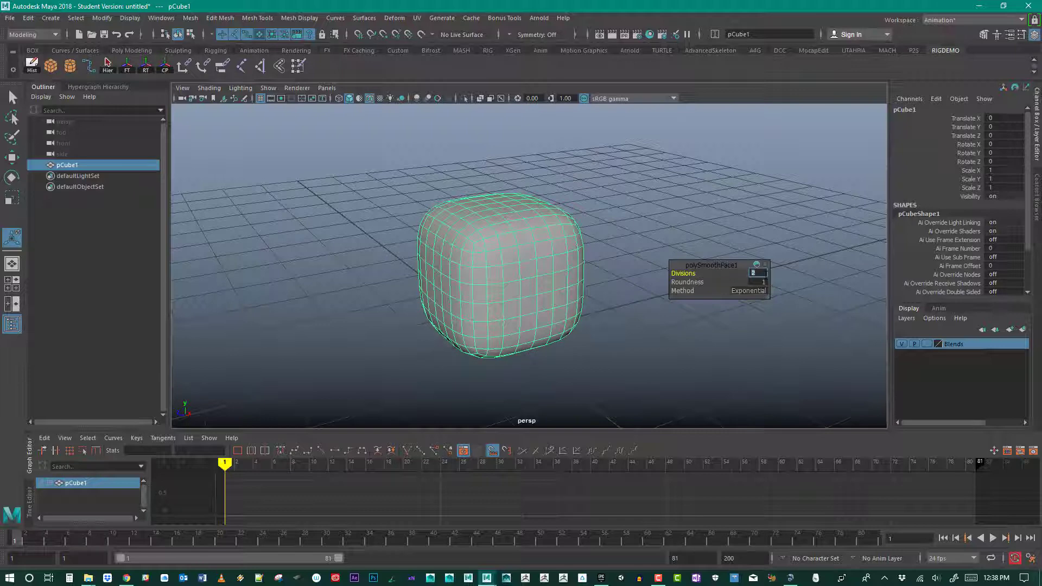
click(760, 245)
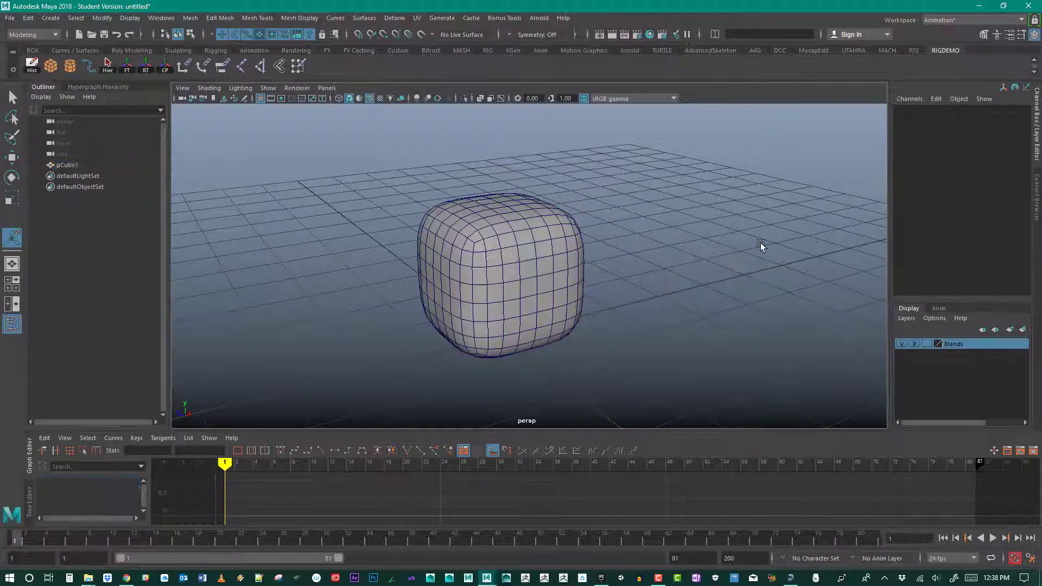
Select the smoothed pCube1 and delete its construction history.
click(541, 313)
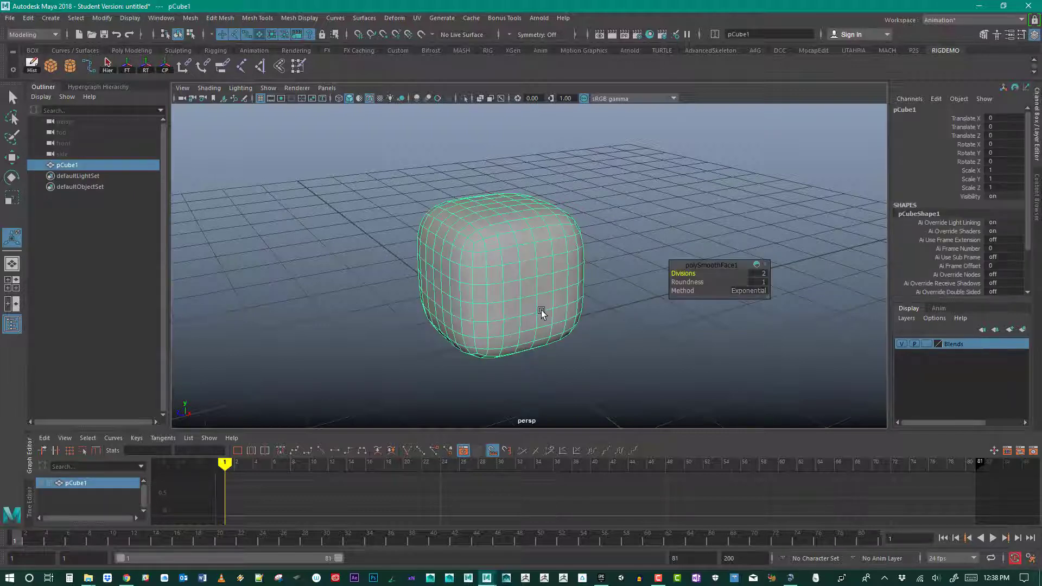
click(33, 64)
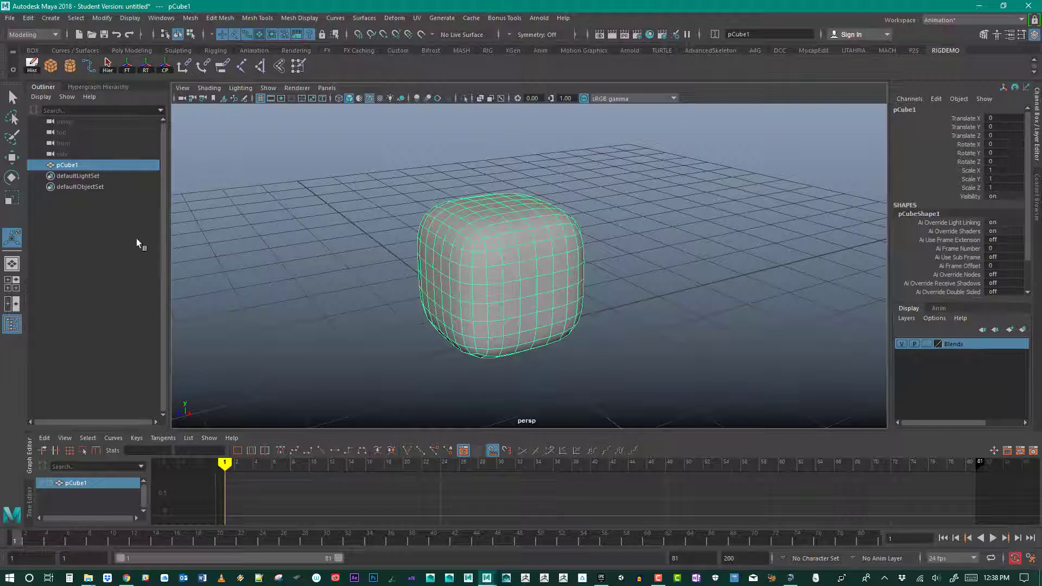
click(219, 16)
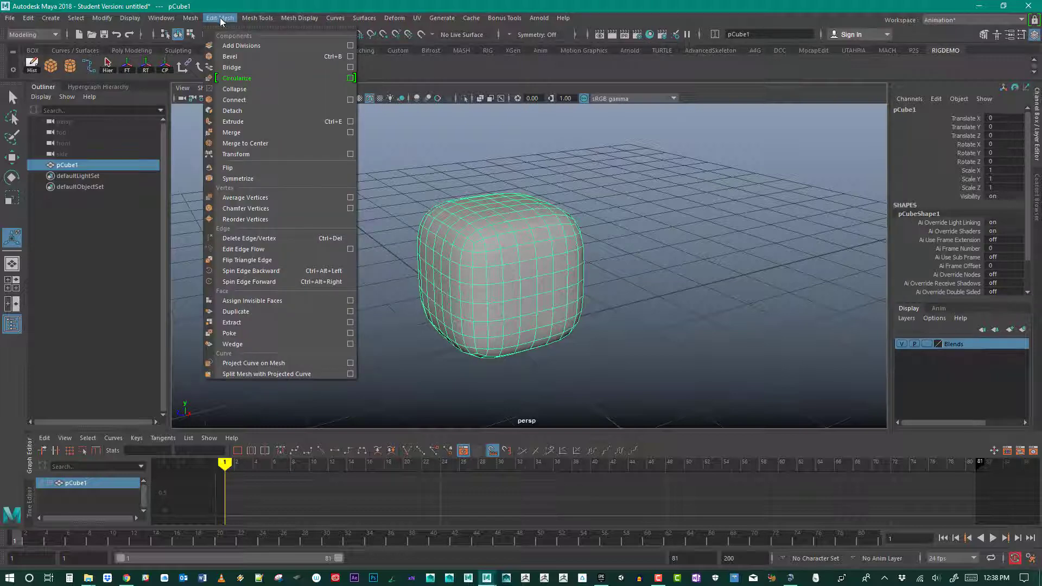
mouse_move(251, 18)
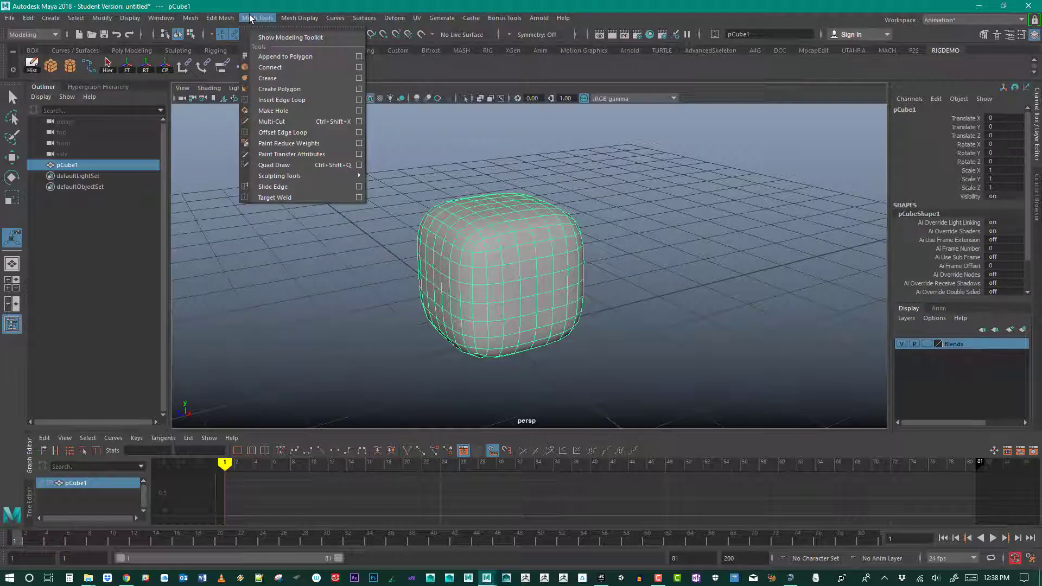
mouse_move(193, 21)
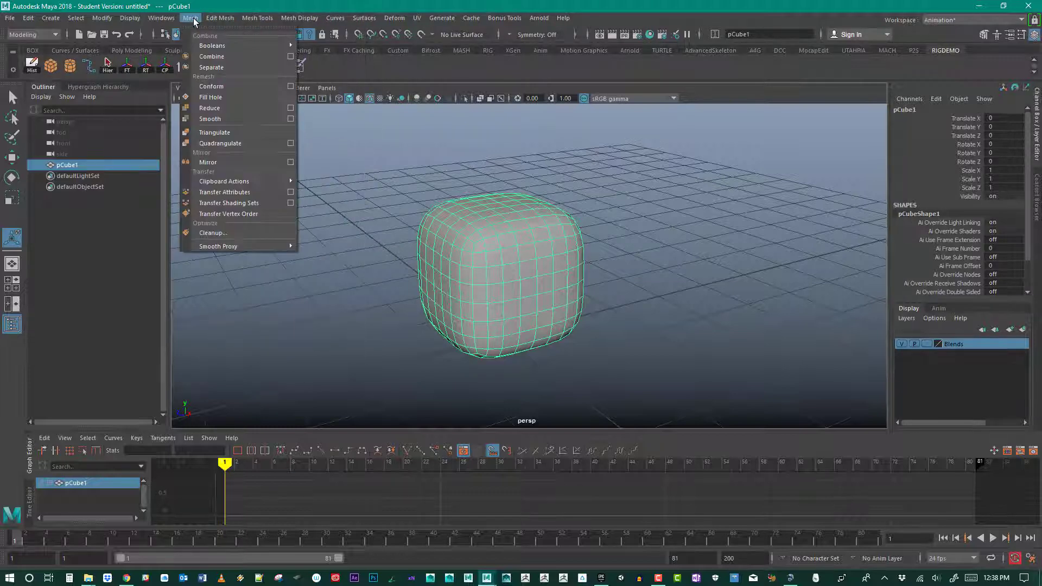
Switch to the Rigging menu set and create a lattice on pCube1 with divisions of 3, 3 and 3.
click(43, 35)
click(44, 56)
click(244, 18)
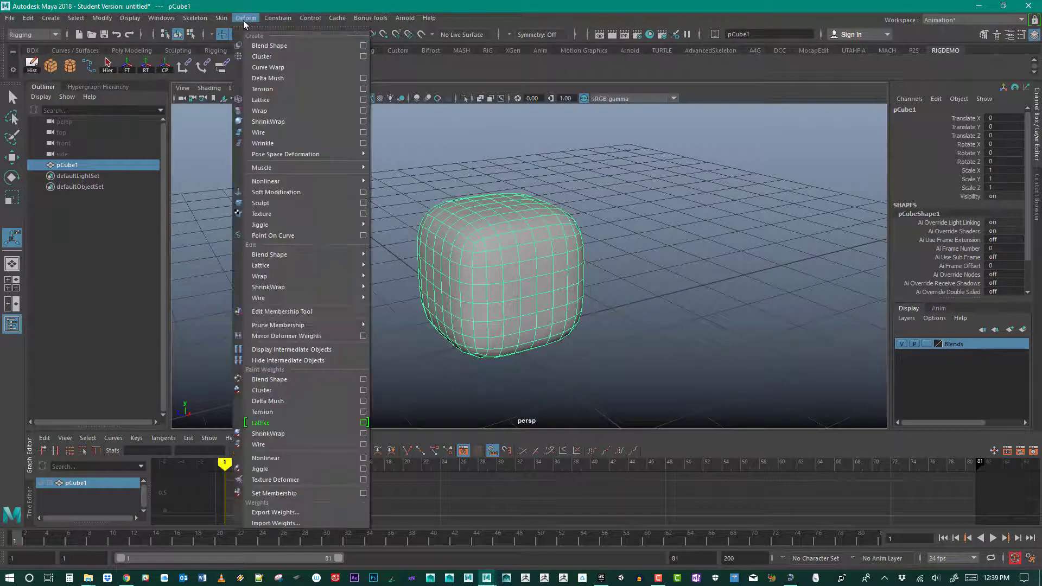
click(363, 101)
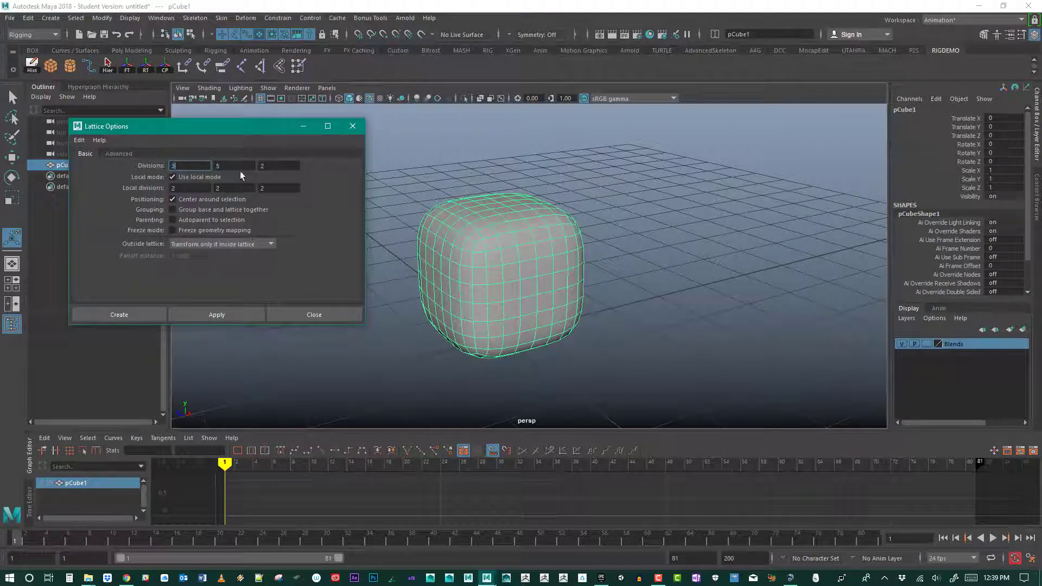
key(Tab)
text(3)
key(Tab)
click(115, 314)
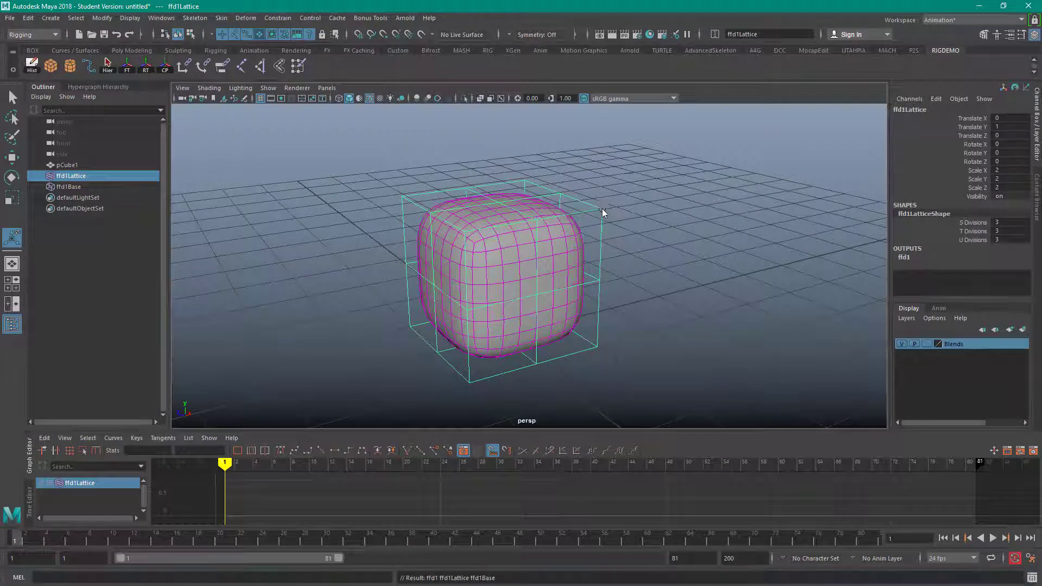
Show the lattice's points and move its upper corner points outward and upward to flare the top of the cube.
right_drag(598, 207, 598, 207)
drag(591, 198, 644, 187)
key(w)
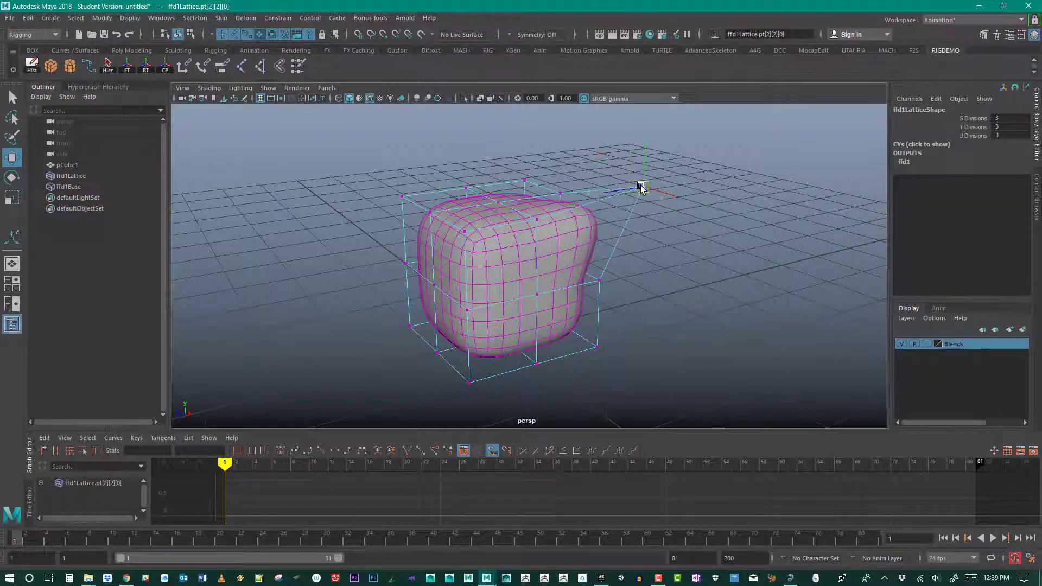
drag(390, 171, 335, 174)
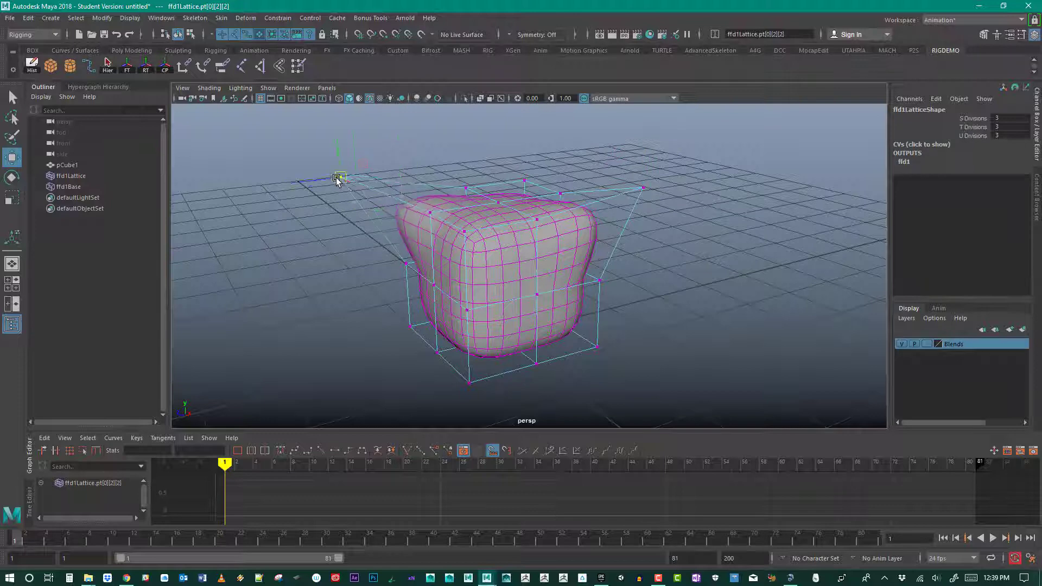
drag(535, 190, 523, 112)
alt+drag(470, 384, 365, 380)
drag(369, 182, 421, 286)
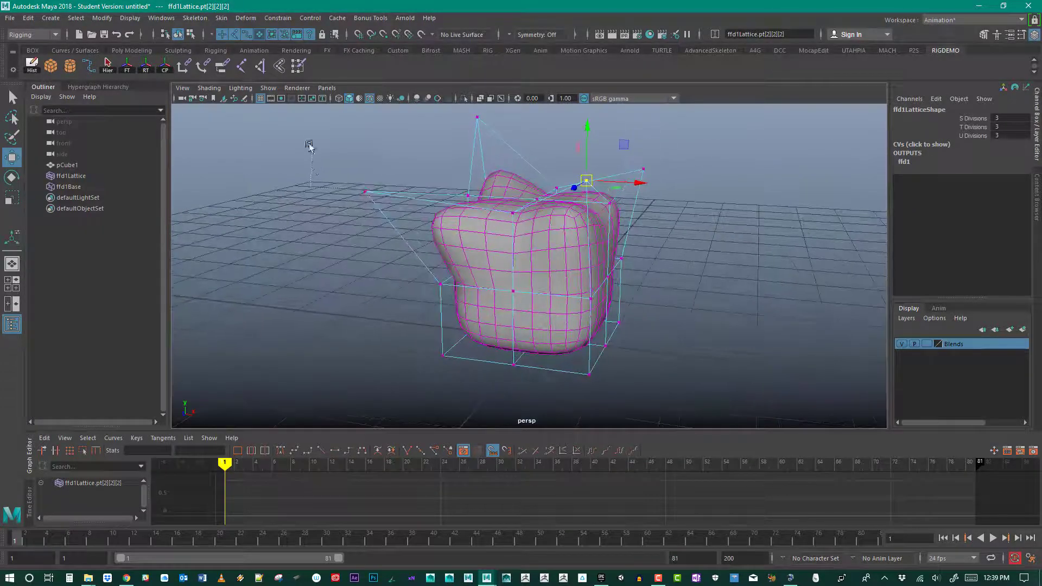
drag(310, 144, 400, 235)
drag(365, 192, 384, 169)
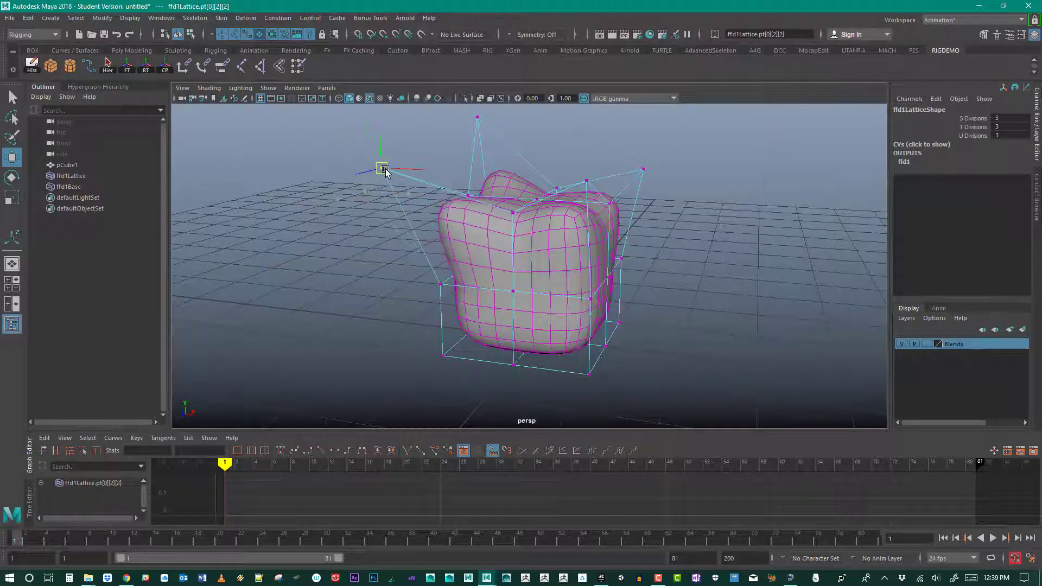
alt+drag(380, 260, 302, 298)
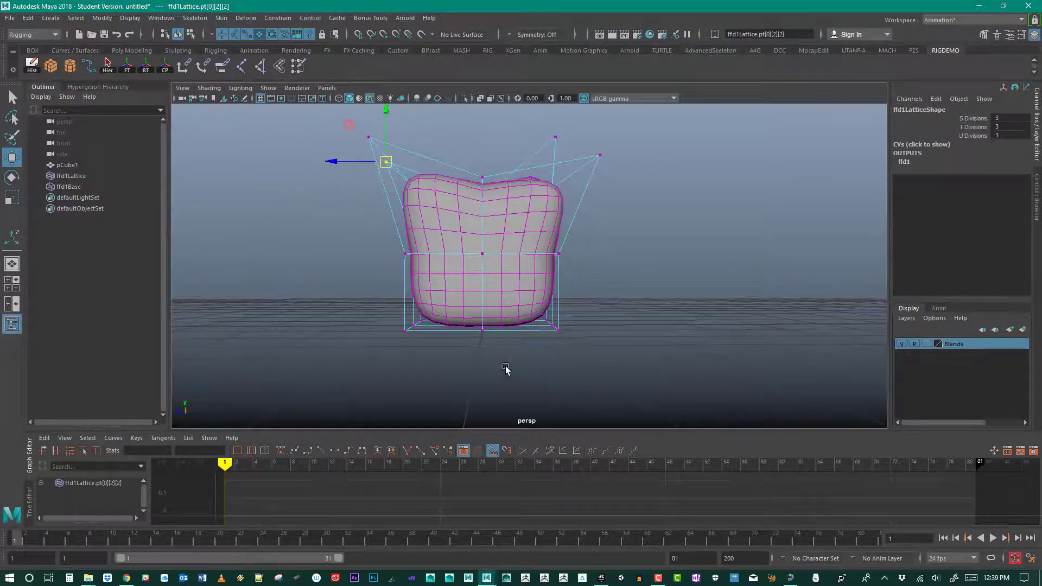
Select the lattice's bottom layer of points and scale them inward to taper the base.
alt+drag(507, 365, 498, 365)
right_drag(554, 335, 569, 316)
alt+drag(549, 326, 400, 377)
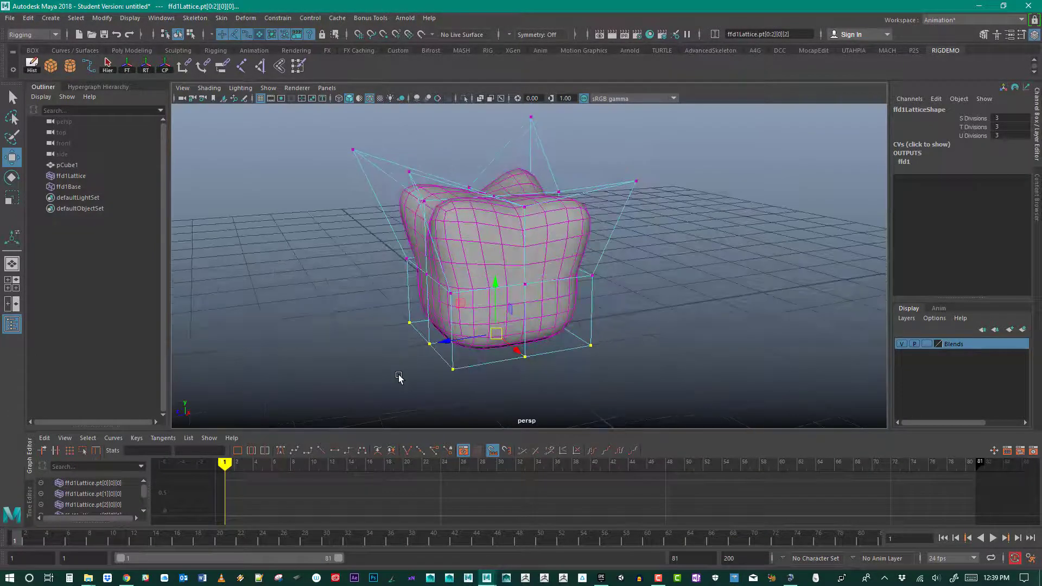
key(r)
drag(484, 337, 474, 336)
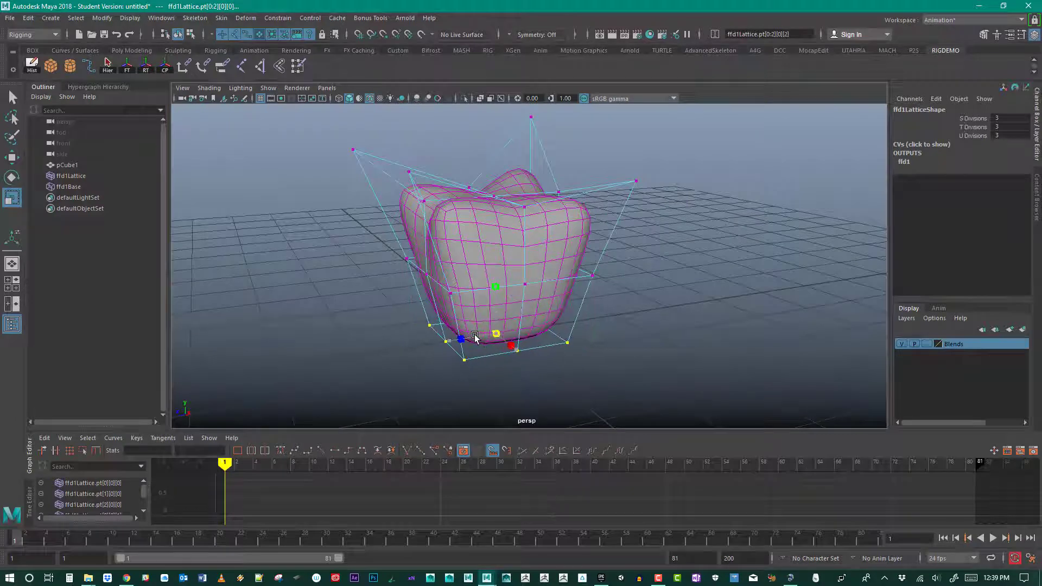
Move the lattice's bottom layer of points down, and pull its bottom centre point below the others.
key(w)
drag(496, 283, 424, 277)
click(598, 381)
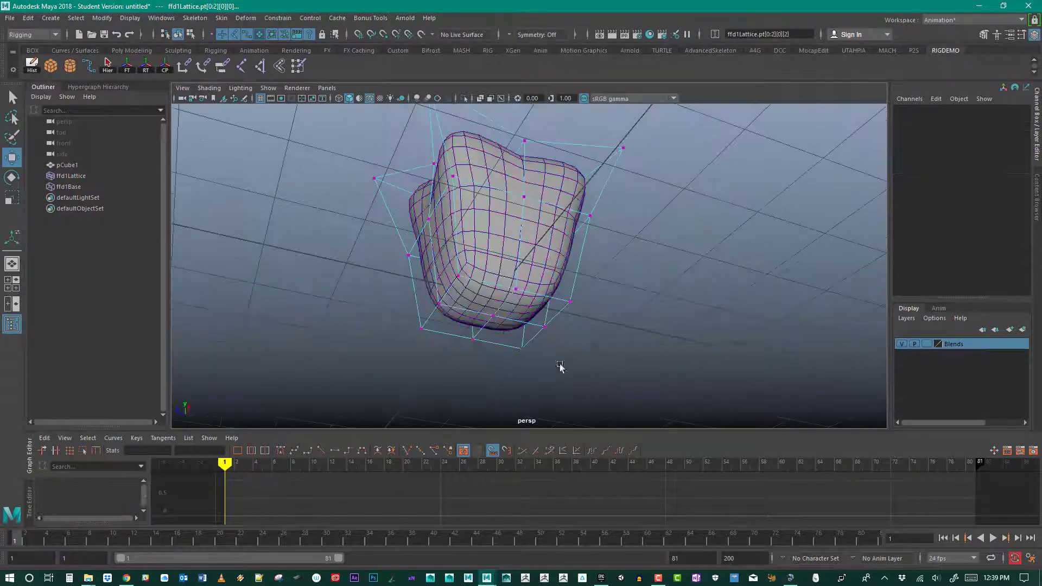
click(493, 319)
alt+drag(494, 325, 653, 265)
alt+drag(380, 265, 540, 257)
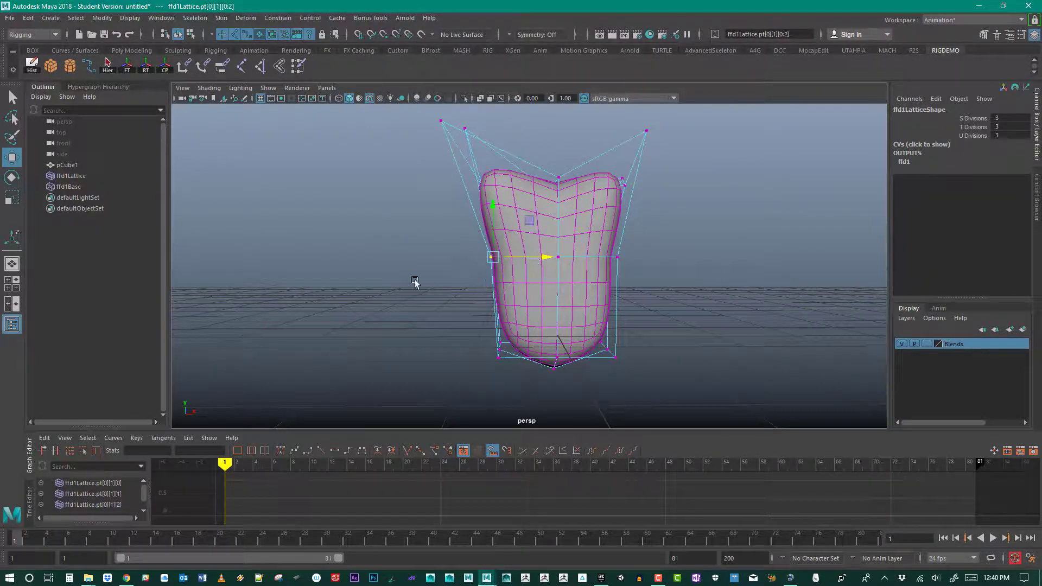
Return the lattice to object selection and briefly start and stop timeline playback.
alt+drag(414, 286, 523, 221)
right_drag(524, 221, 576, 205)
alt+drag(556, 360, 546, 370)
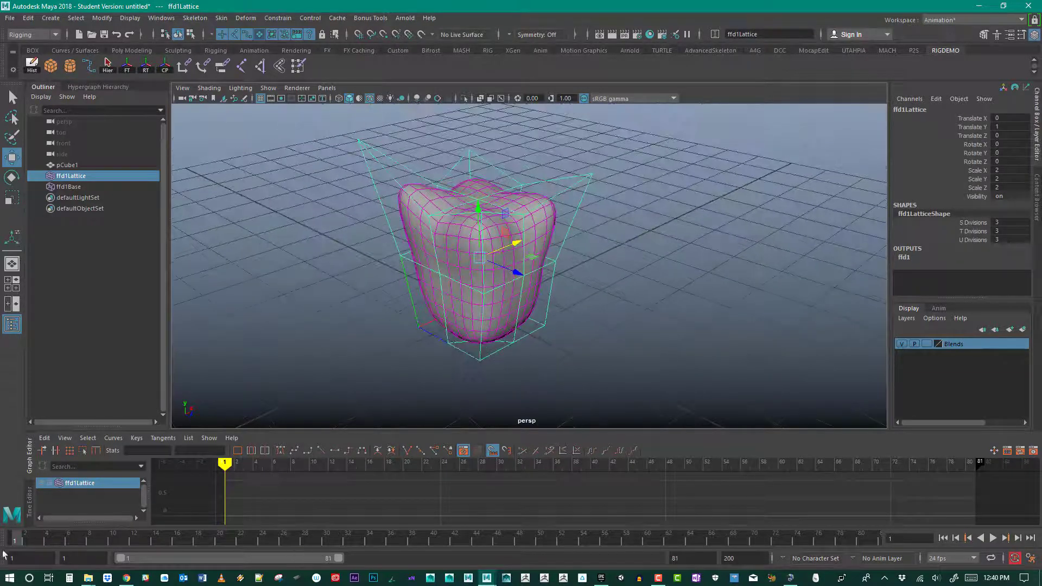
key(alt+v)
key(alt+v)
Show the lattice's points again and select all four flared upper corner points together.
right_drag(595, 177, 586, 144)
drag(583, 163, 616, 199)
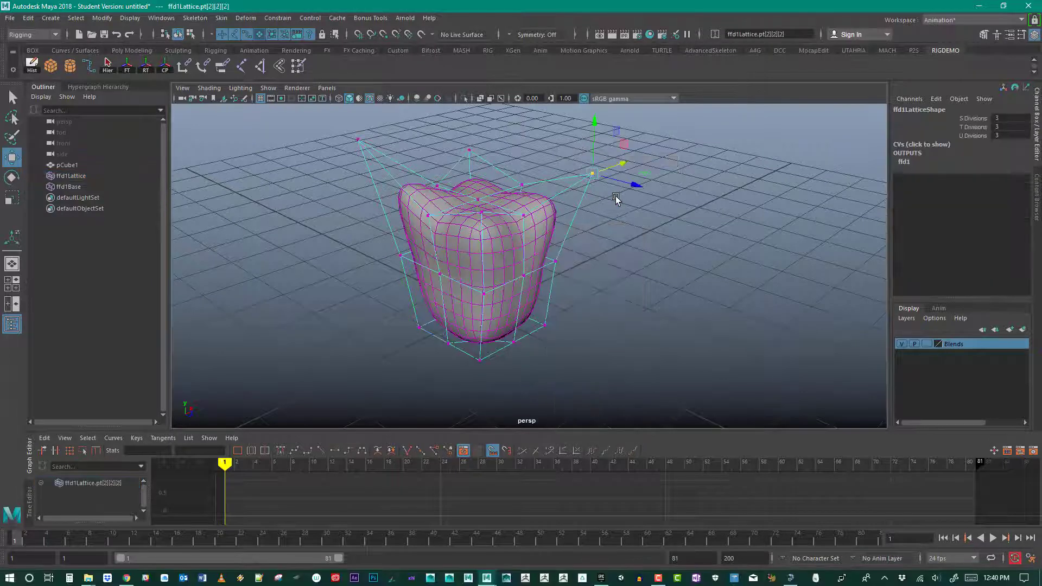
shift+drag(337, 125, 378, 146)
shift+drag(458, 132, 478, 158)
alt+drag(465, 244, 384, 209)
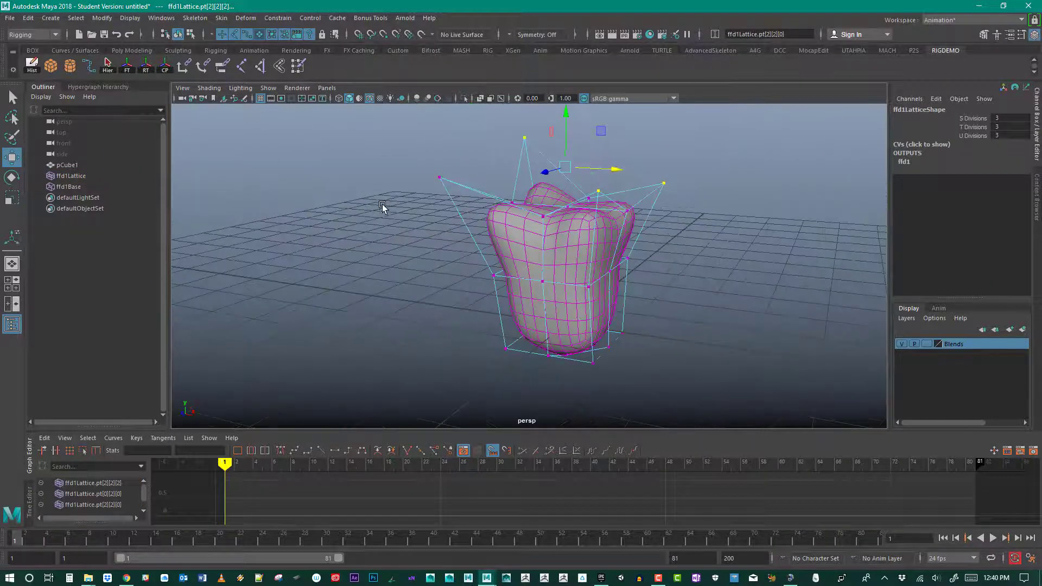
shift+drag(424, 143, 464, 219)
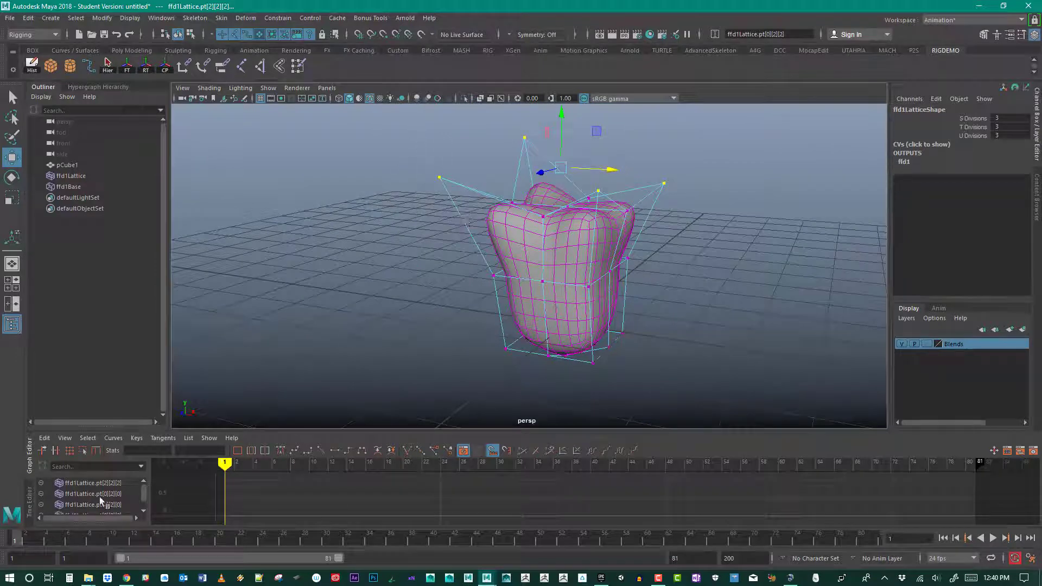
Switch to the Animation menu set and set a key on the four upper corner points at frame 1.
key(s)
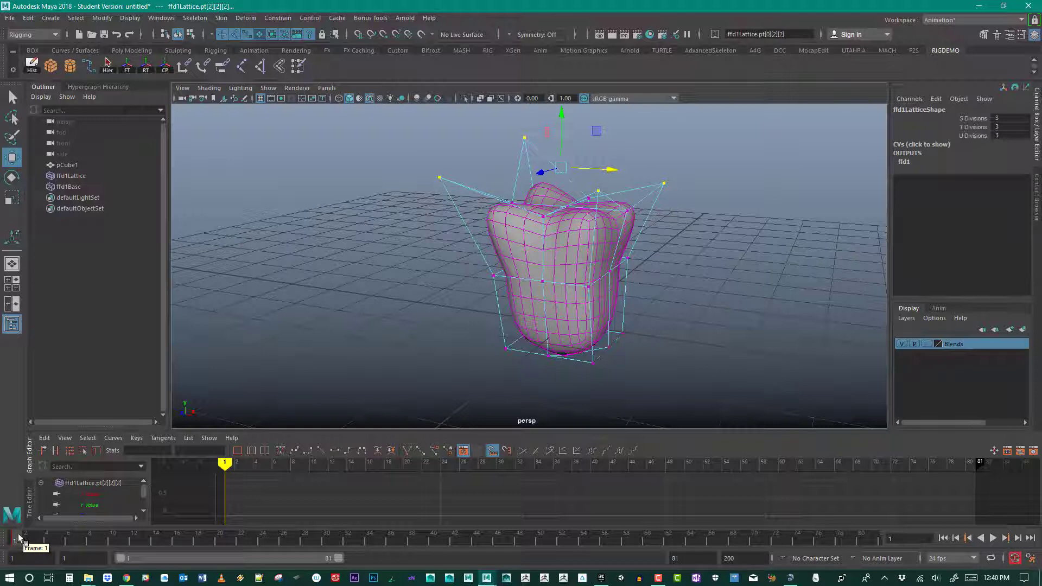
click(55, 35)
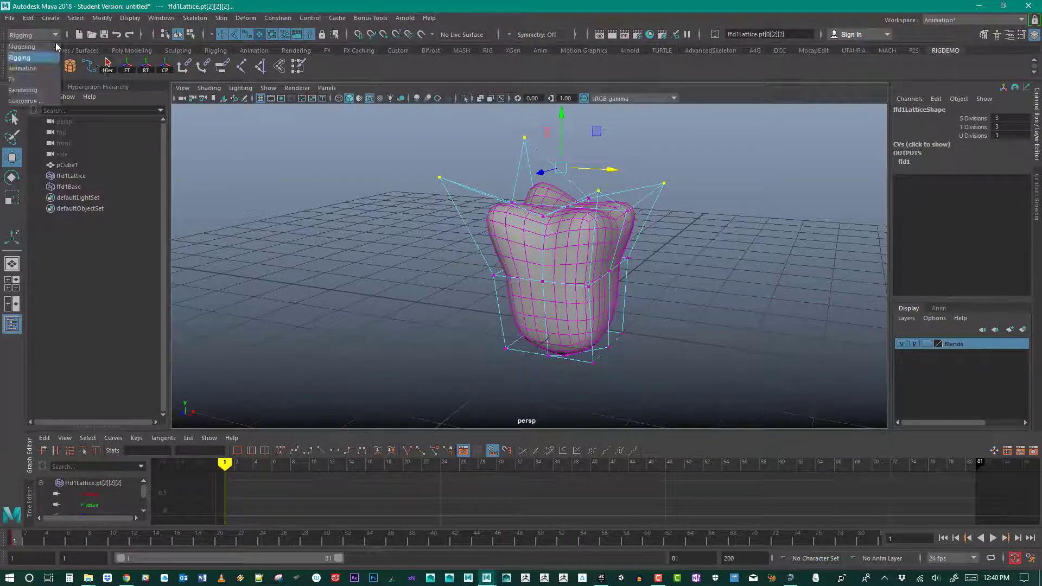
click(48, 69)
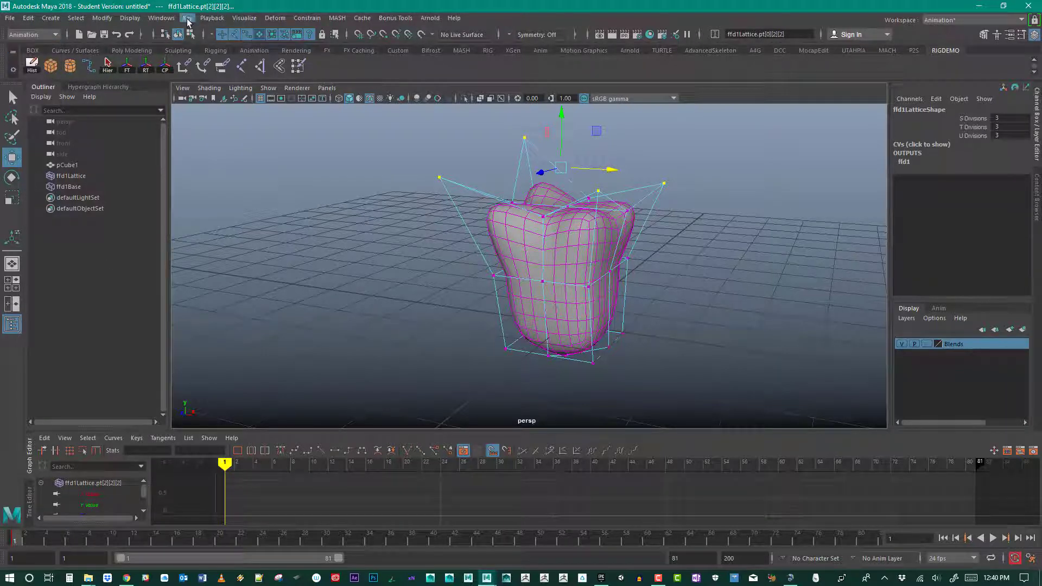
click(187, 18)
click(212, 46)
At frame 20, lower the four upper corner points, scale them outward, and key the pose.
drag(52, 539, 221, 540)
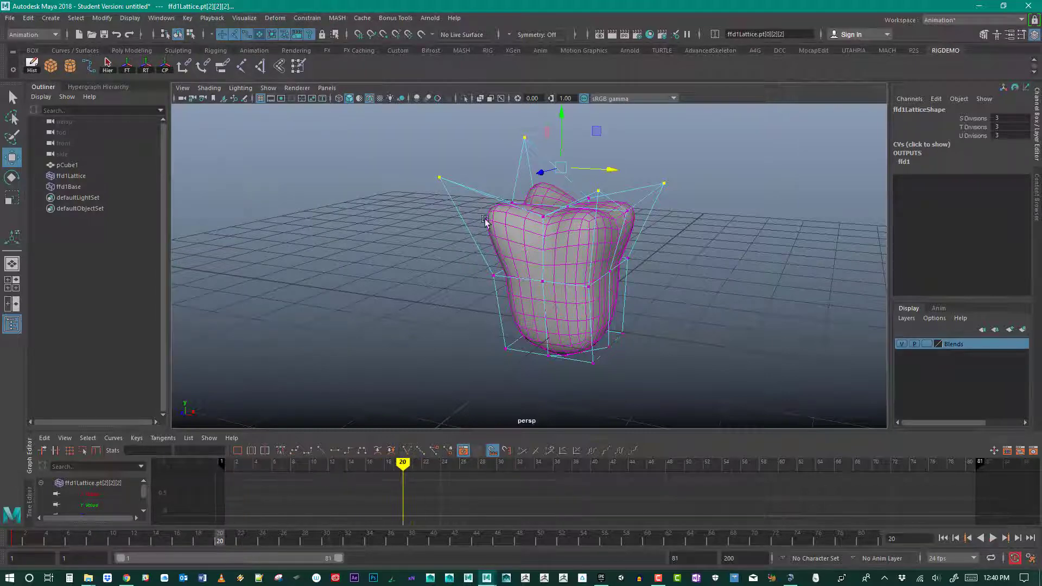
drag(561, 114, 562, 142)
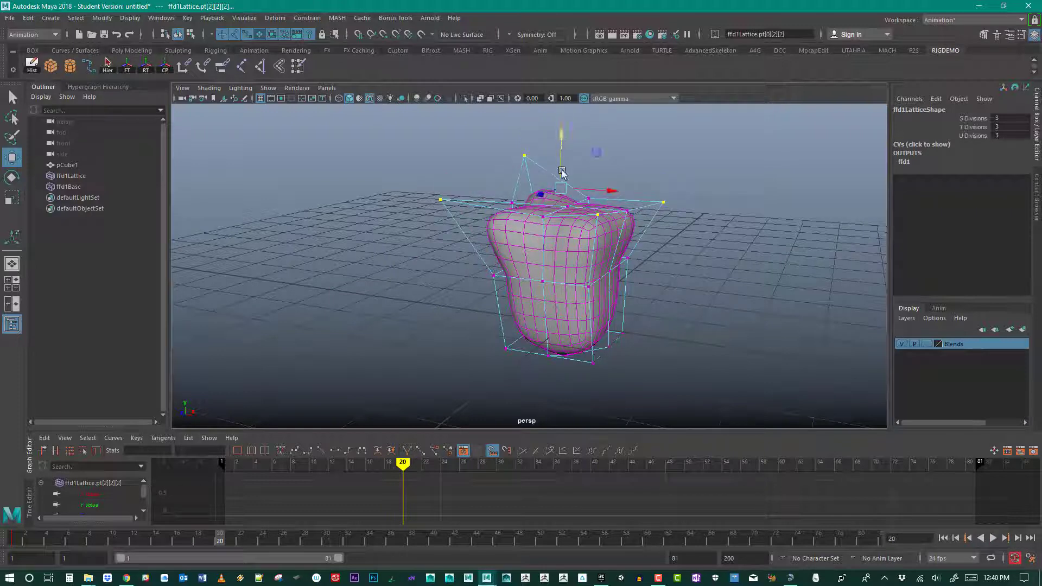
key(r)
drag(561, 187, 661, 179)
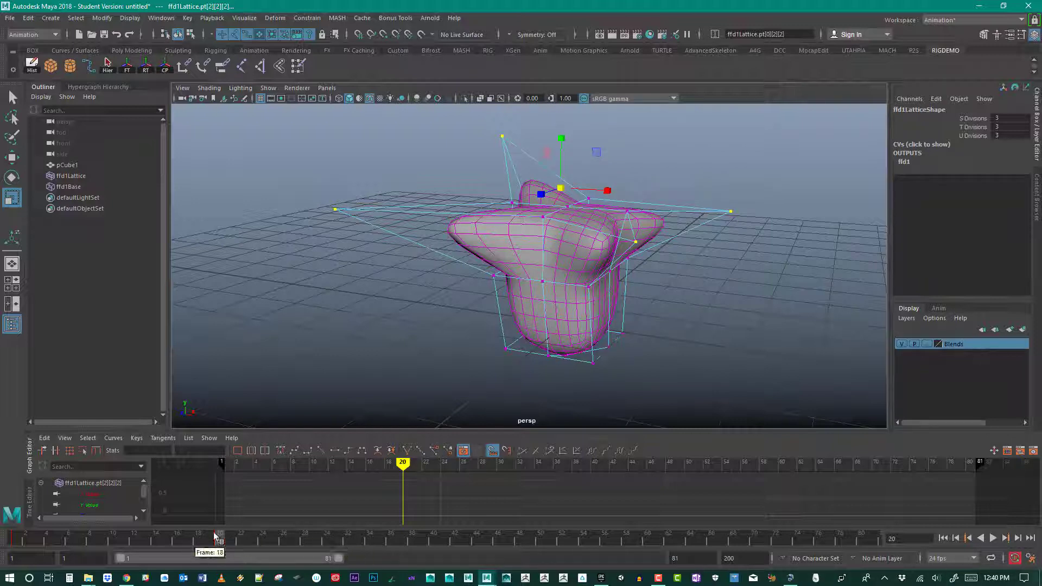
At frame 40, rotate the four upper corner points together and key the new pose.
drag(218, 539, 436, 542)
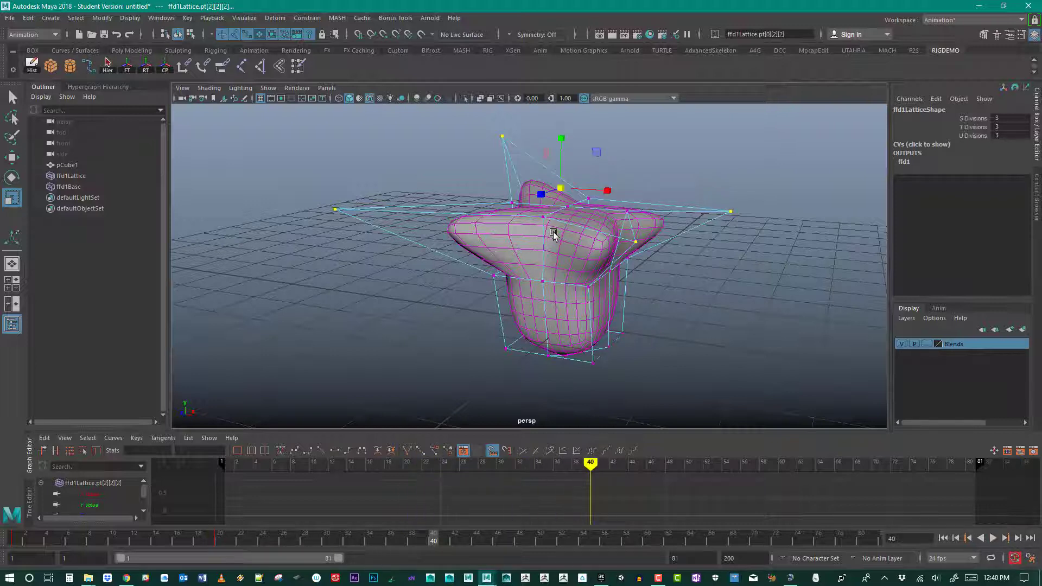
key(e)
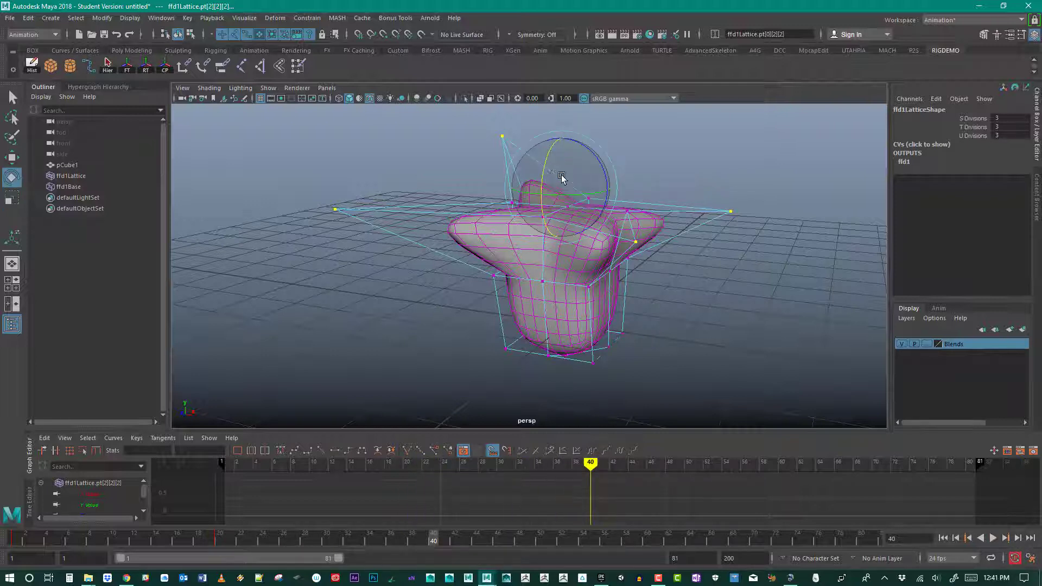
drag(561, 177, 529, 179)
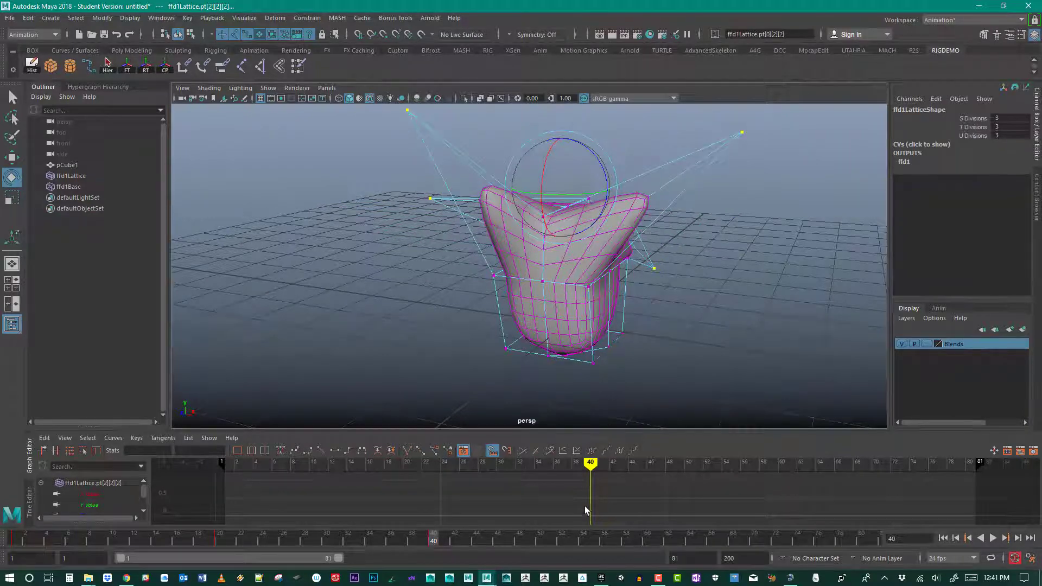
At frame 60, rotate the four upper corner points around two axes and key the twisted pose.
mouse_move(455, 541)
mouse_down()
mouse_move(732, 541)
mouse_move(628, 540)
mouse_move(650, 542)
mouse_up()
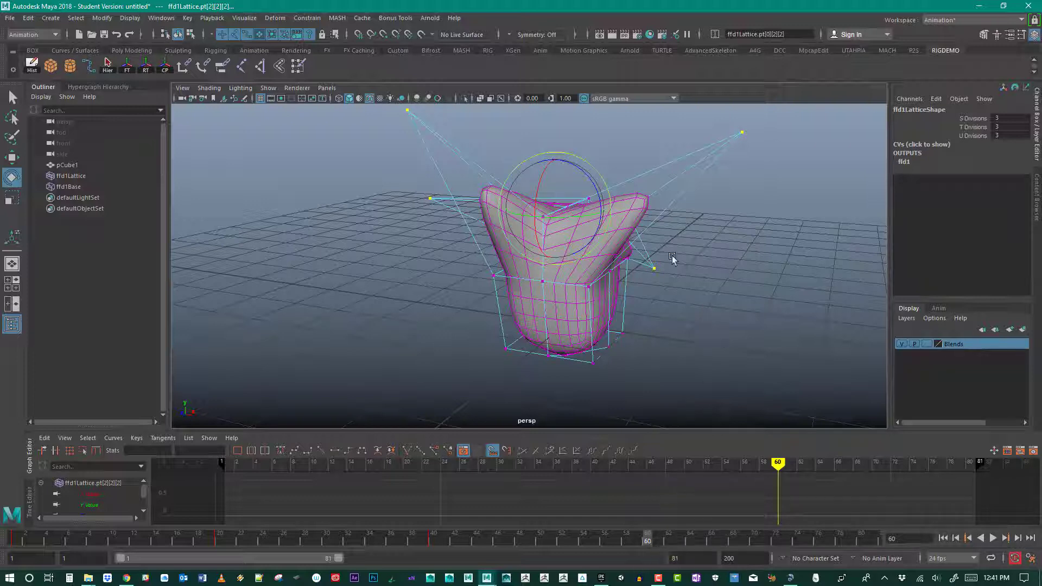
drag(577, 215, 535, 231)
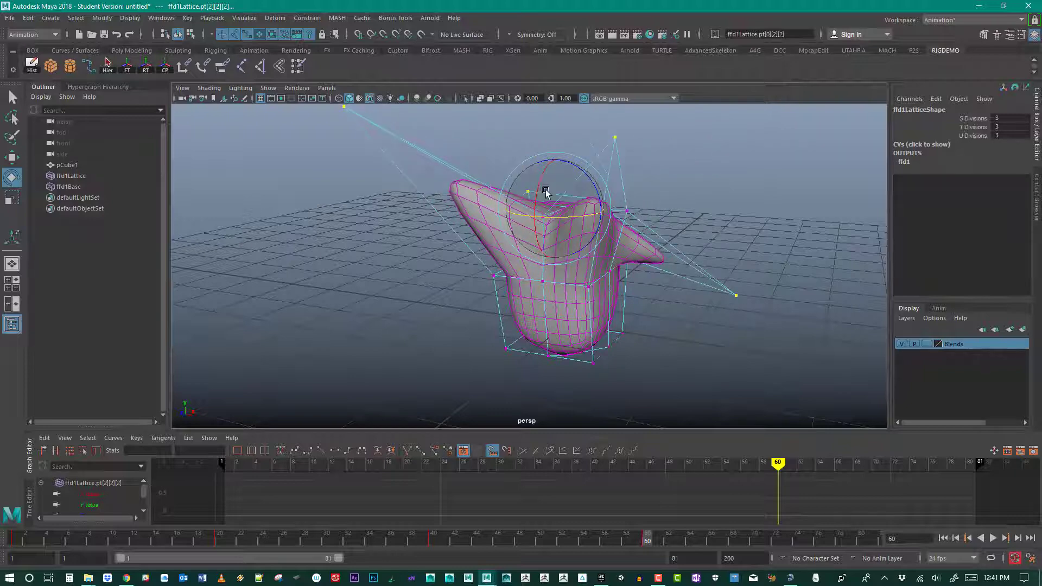
drag(540, 169, 545, 204)
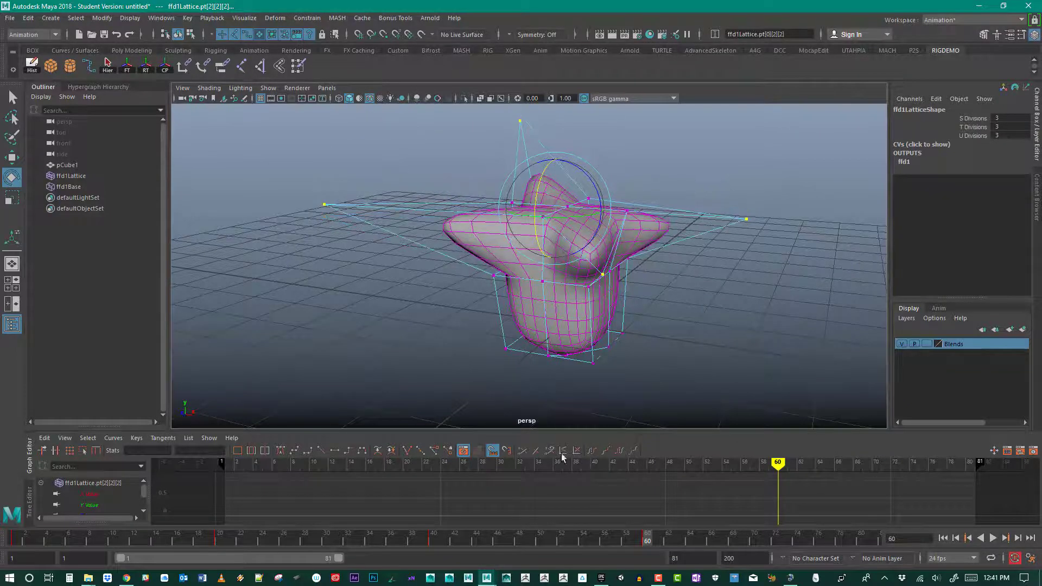
Shorten the playback range to end at frame 61, deselect the lattice points, and play the animation.
drag(339, 558, 280, 558)
click(360, 376)
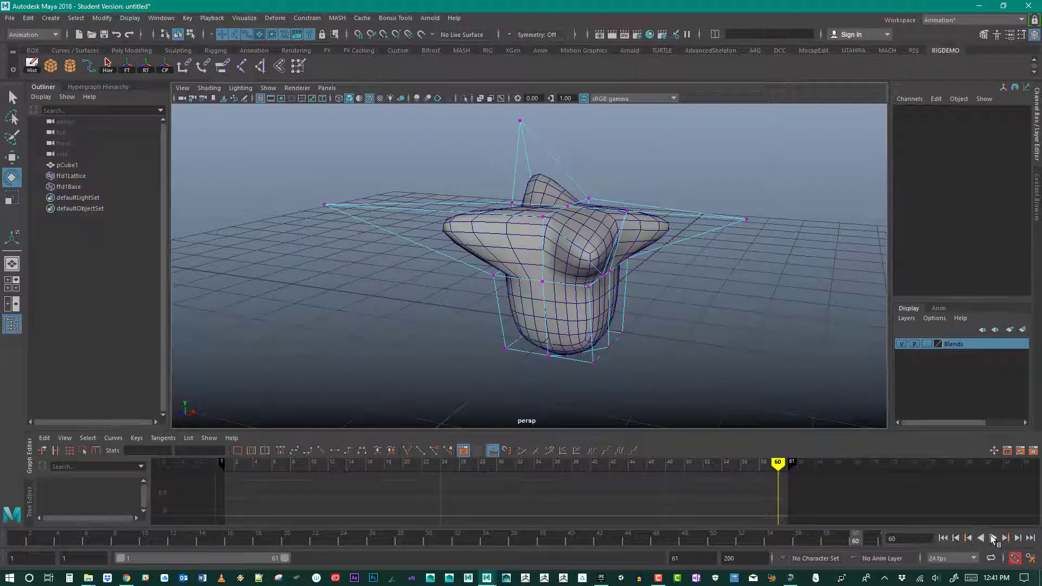
click(993, 538)
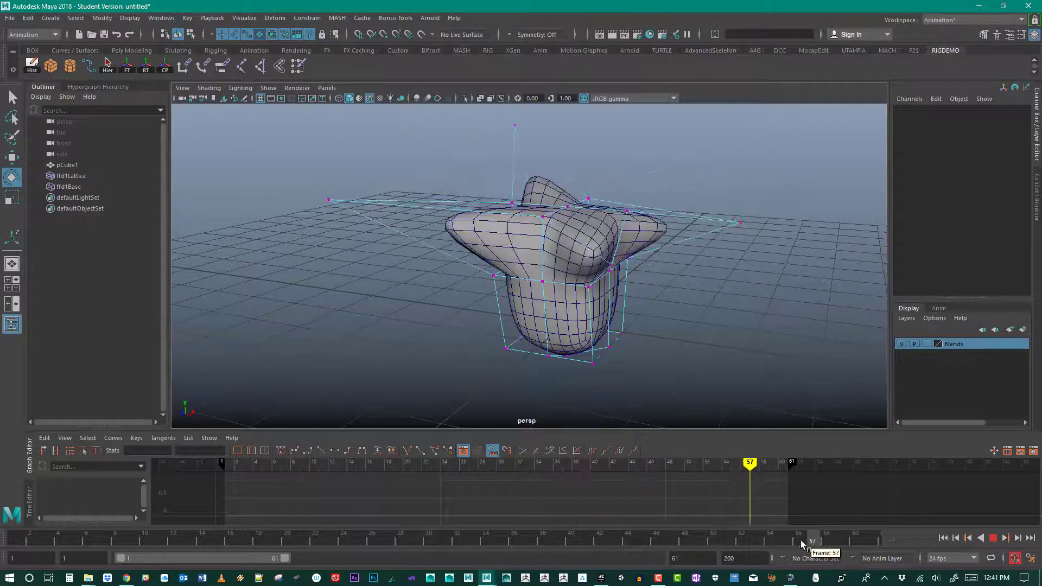
Stop the playback, set the current frame to 6, and return from lattice point editing to object mode with nothing selected.
drag(144, 545, 93, 539)
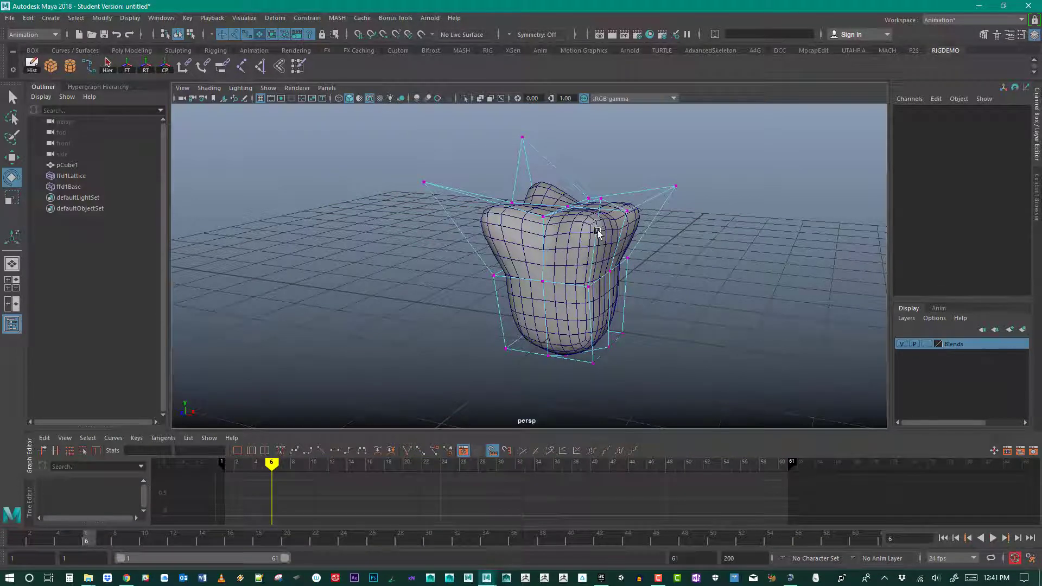
alt+drag(627, 270, 565, 275)
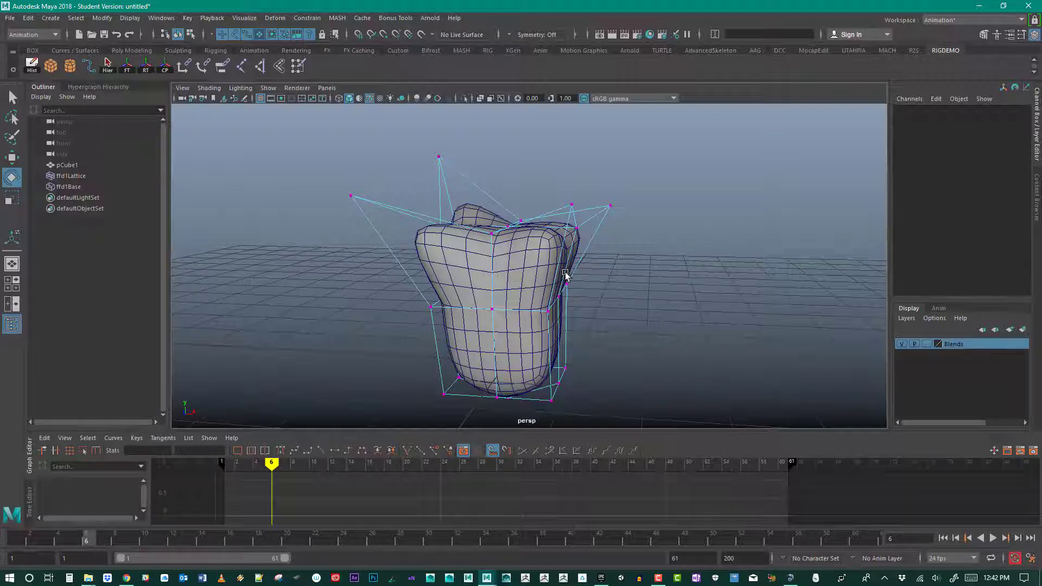
click(490, 303)
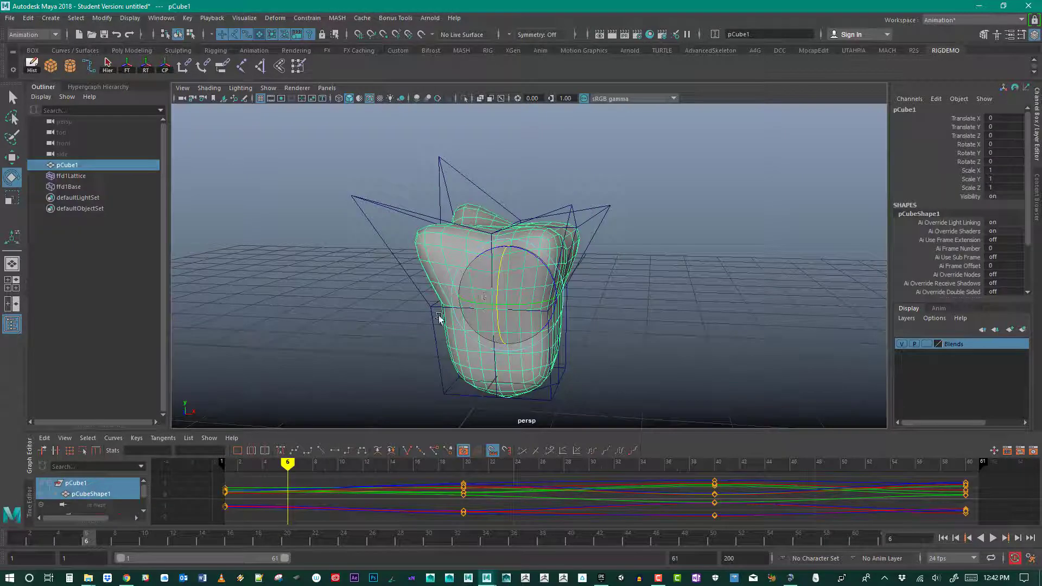
click(364, 310)
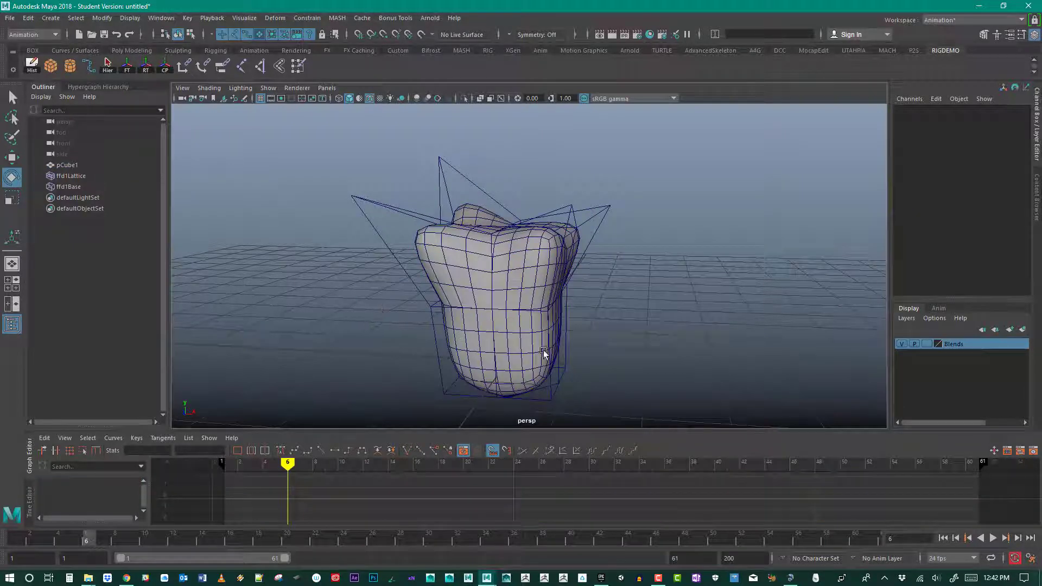
alt+drag(542, 354, 600, 333)
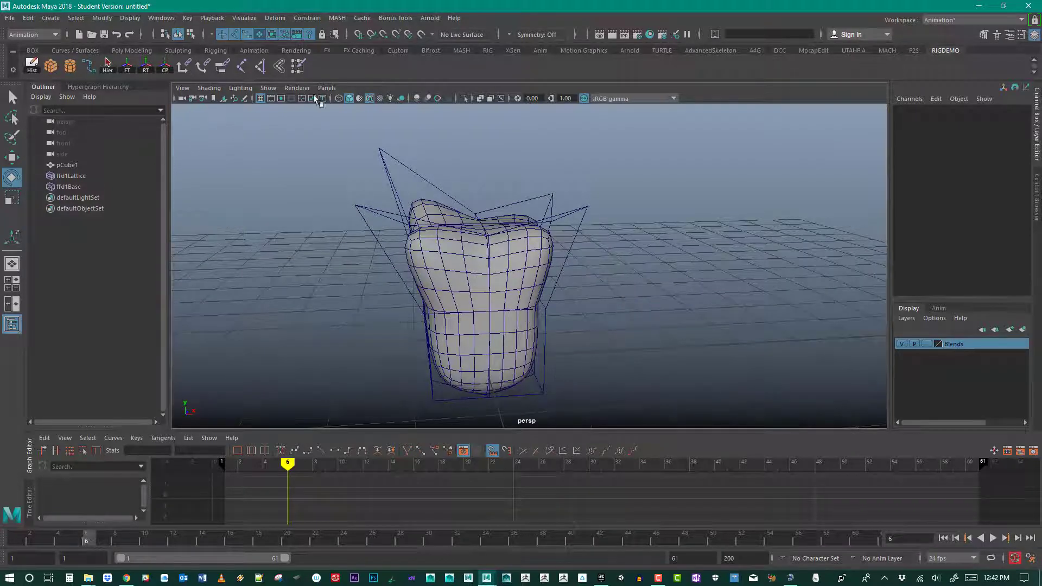
Switch the workspace's command set from Animation to Rigging and look over the available deformers.
click(30, 36)
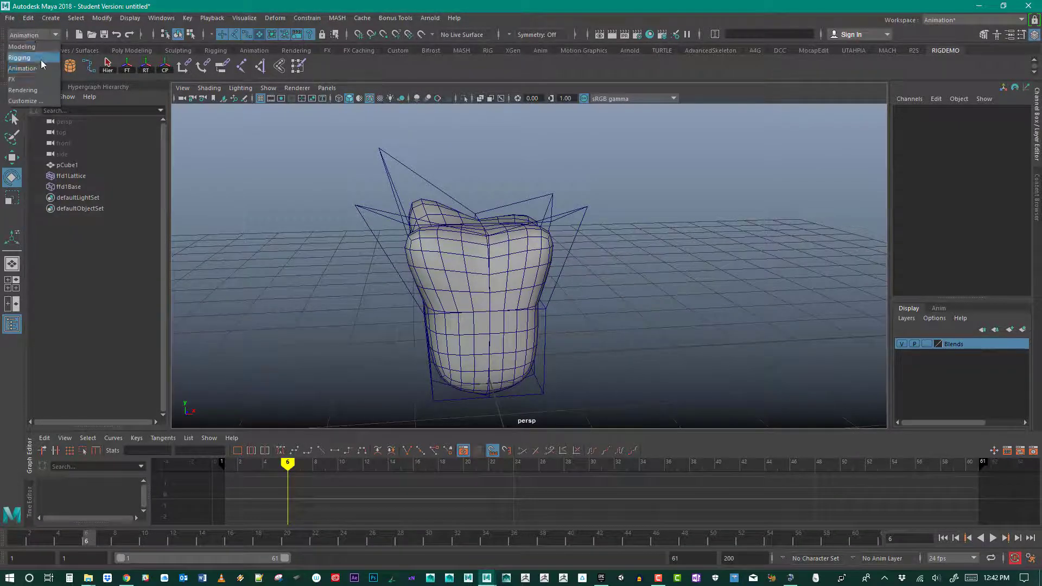
click(30, 57)
click(246, 18)
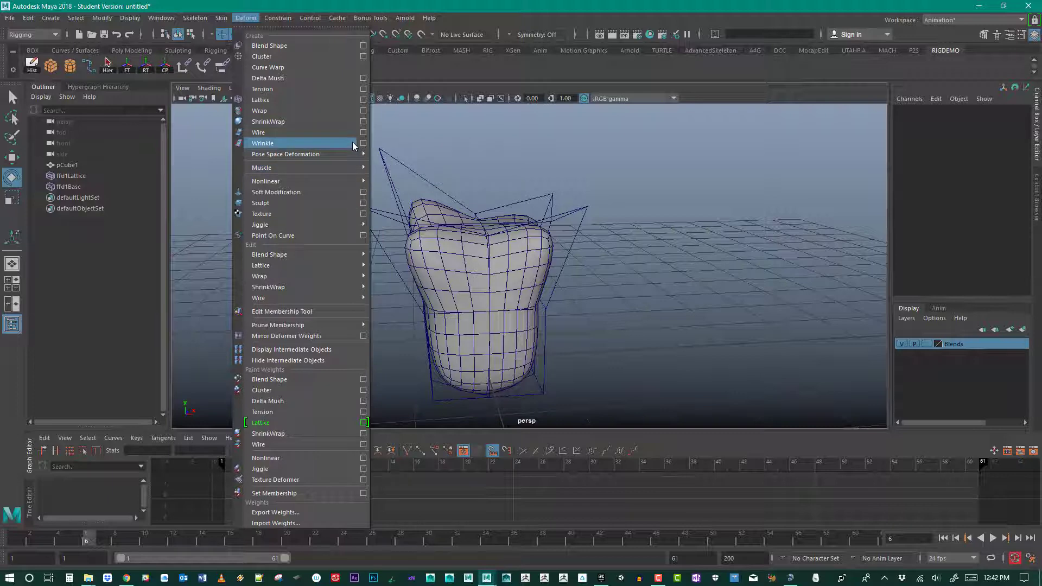
click(502, 162)
alt+drag(514, 173, 498, 156)
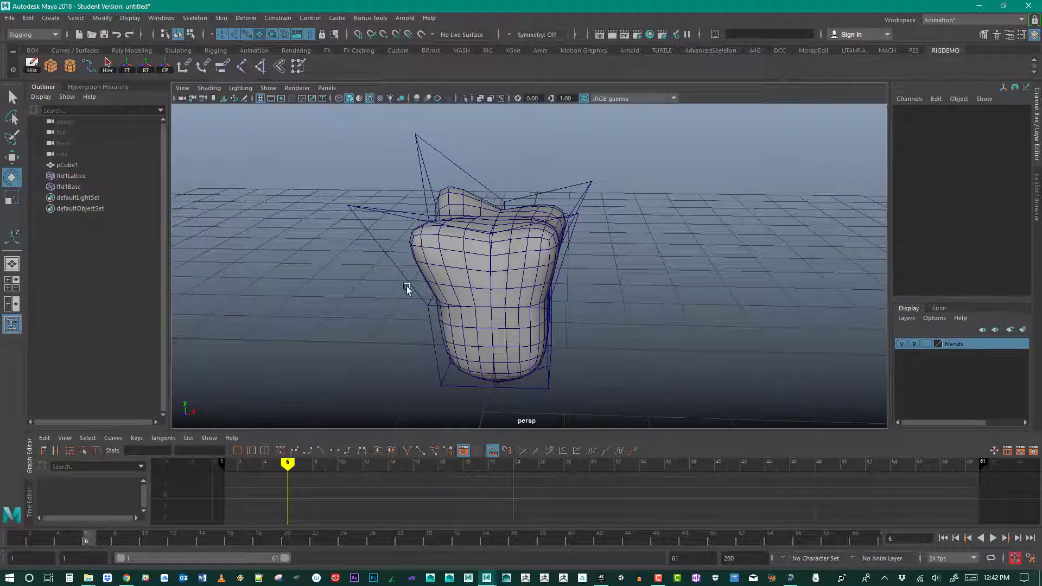